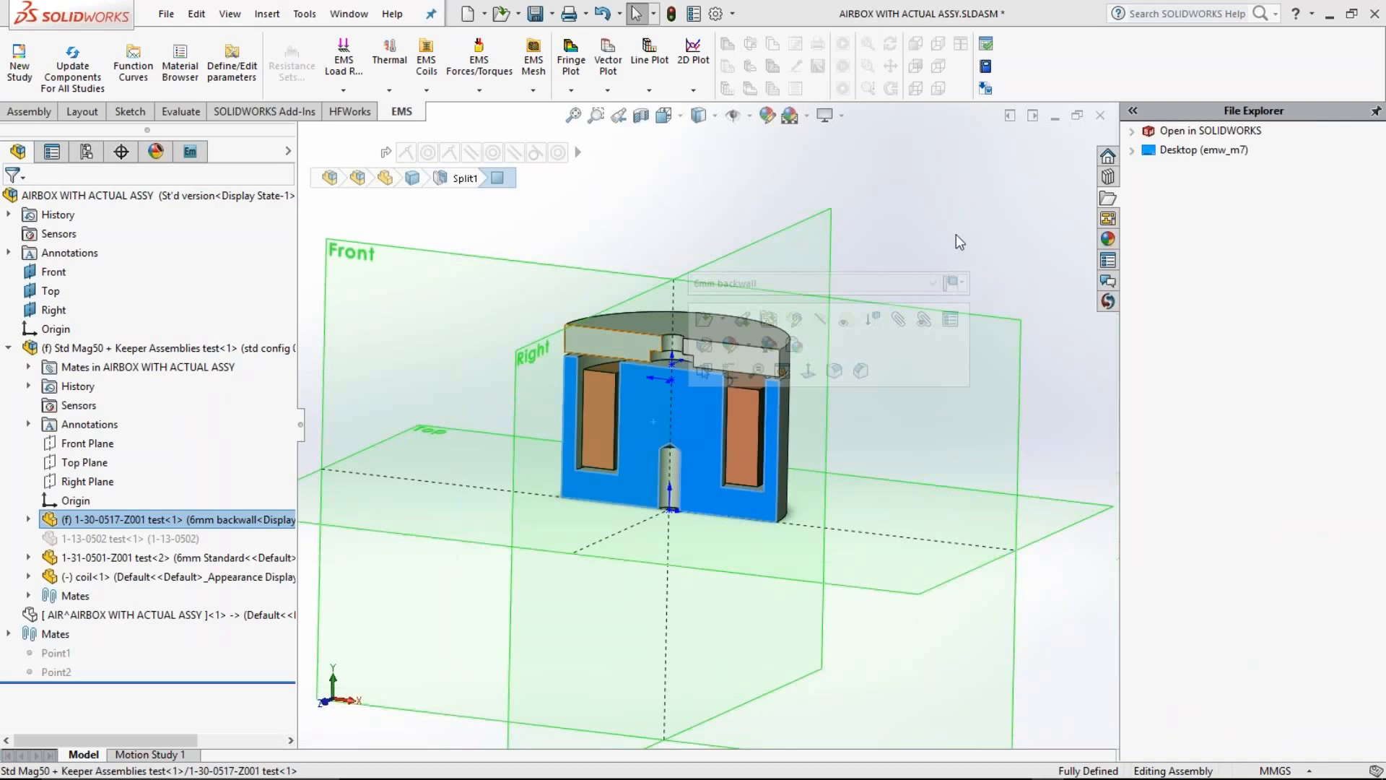
# Step: Create a new magnetostatic EMS study using the multi-core iterative solver with high accuracy
pyautogui.click(956, 234)
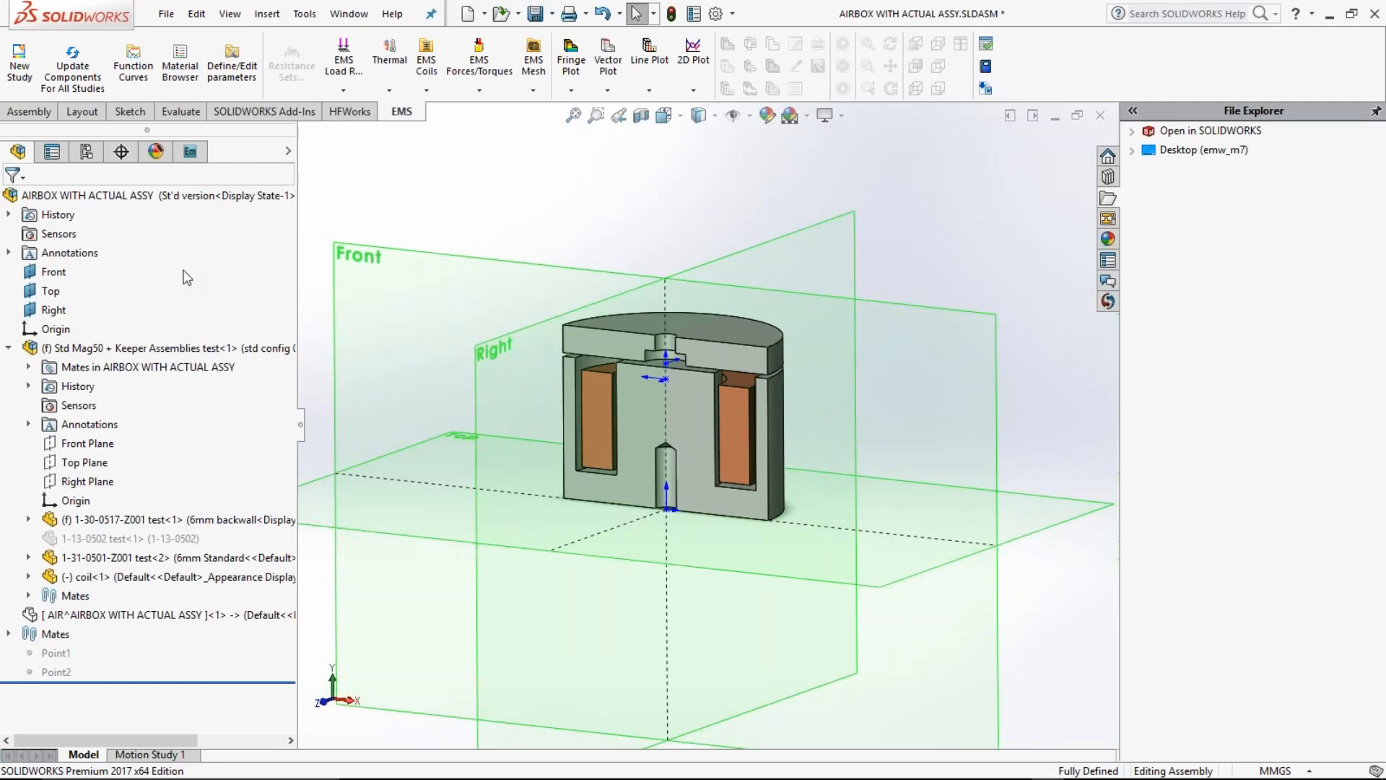
pyautogui.click(190, 152)
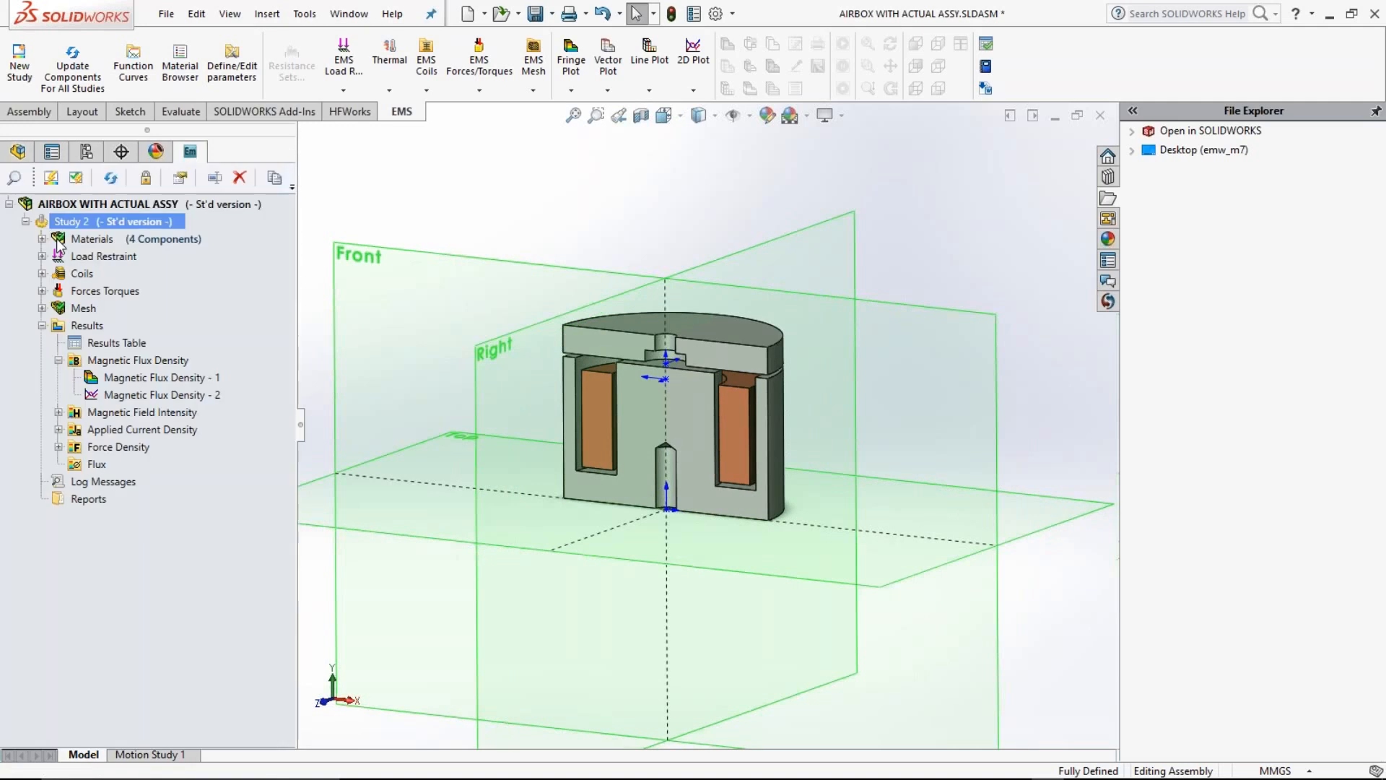
pyautogui.click(26, 221)
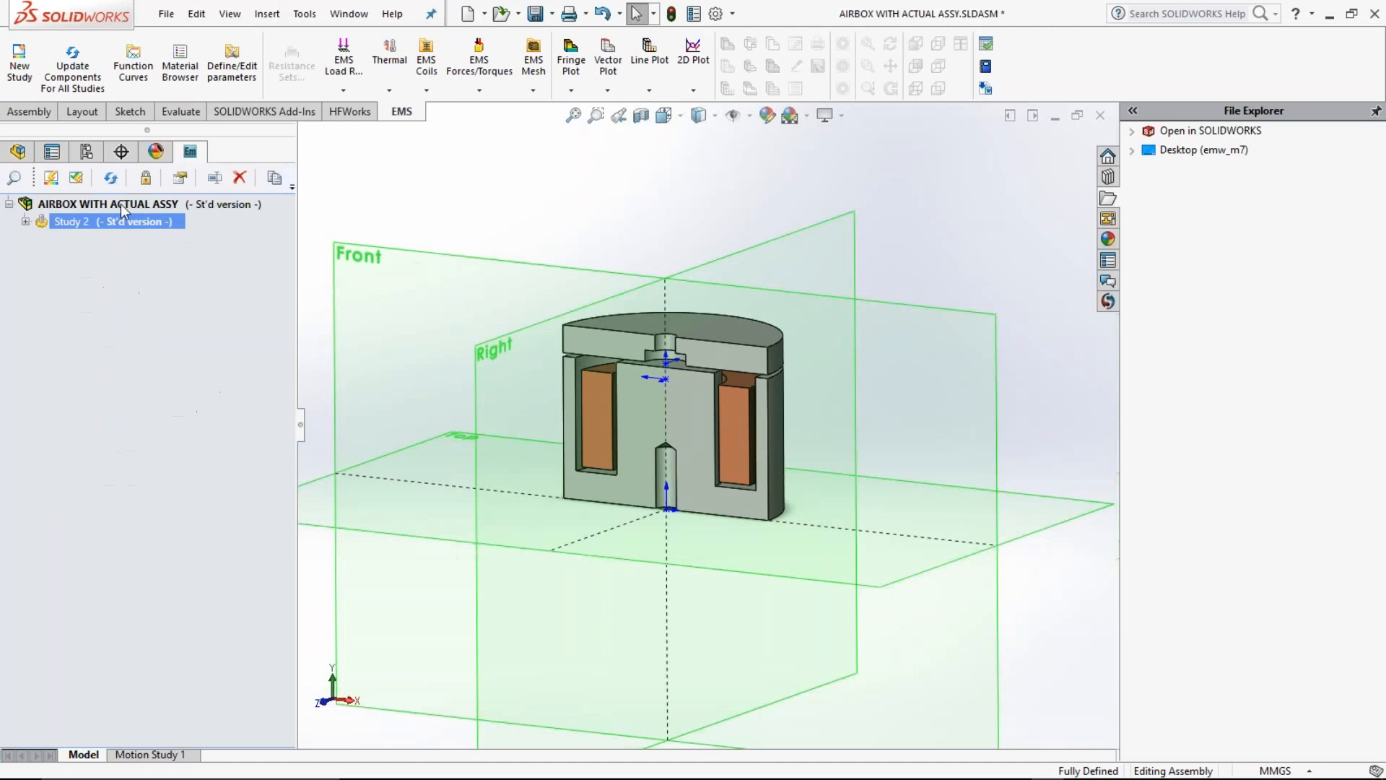
pyautogui.rightClick(123, 207)
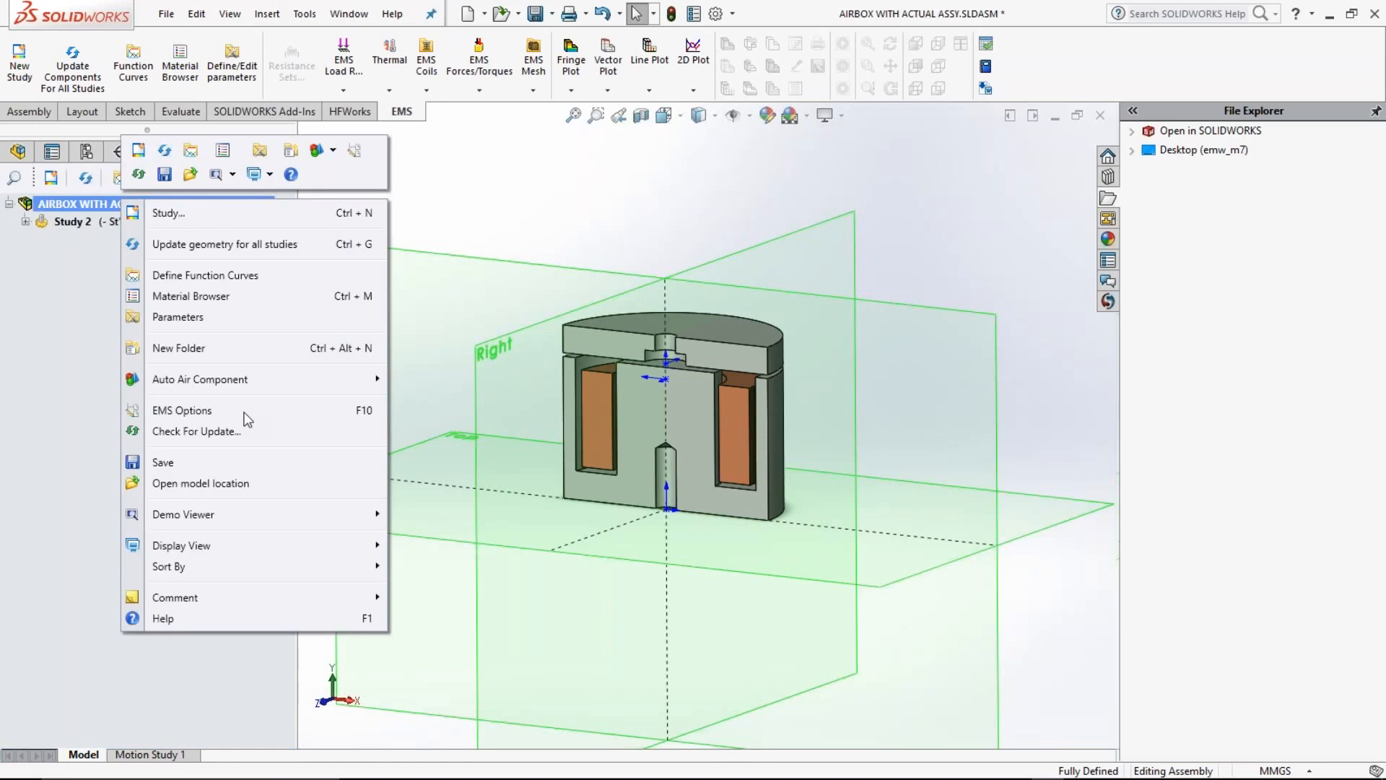
pyautogui.click(169, 214)
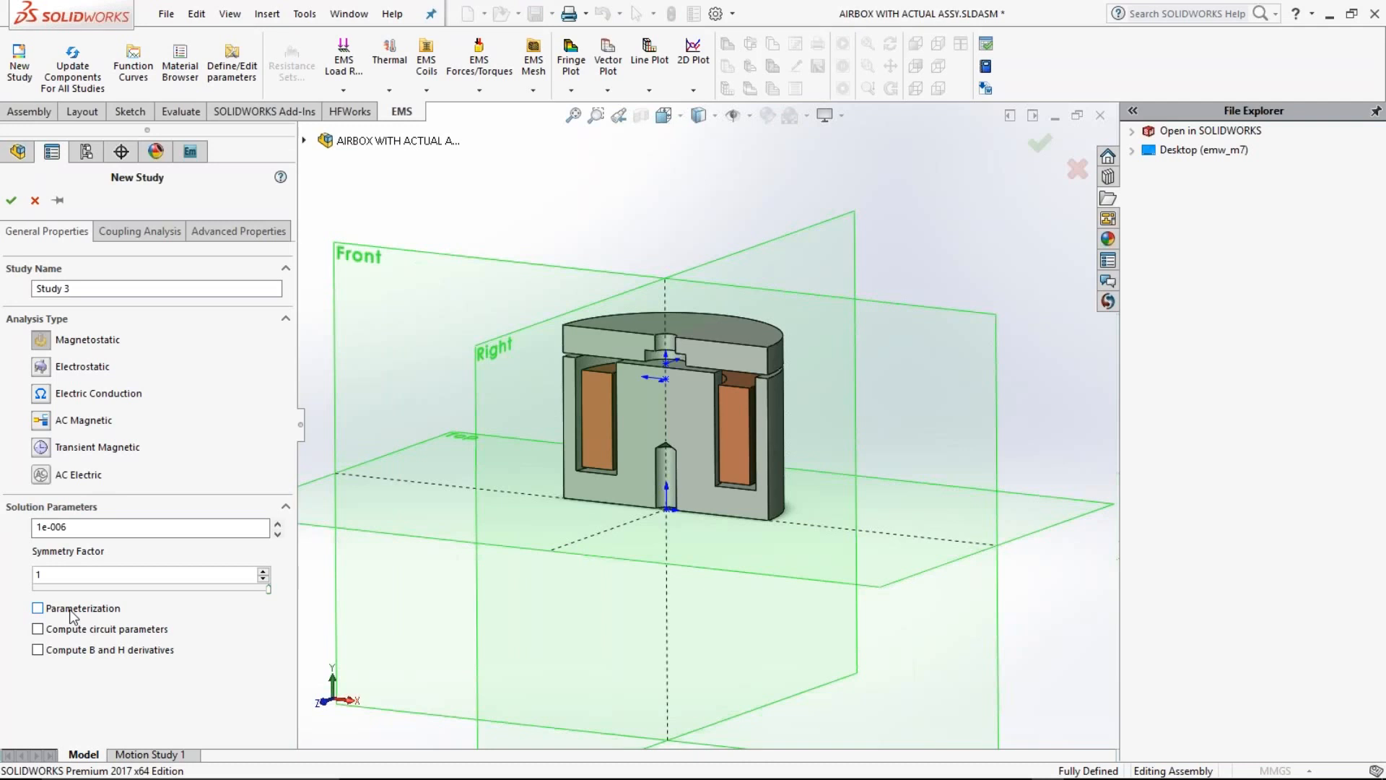
pyautogui.click(213, 242)
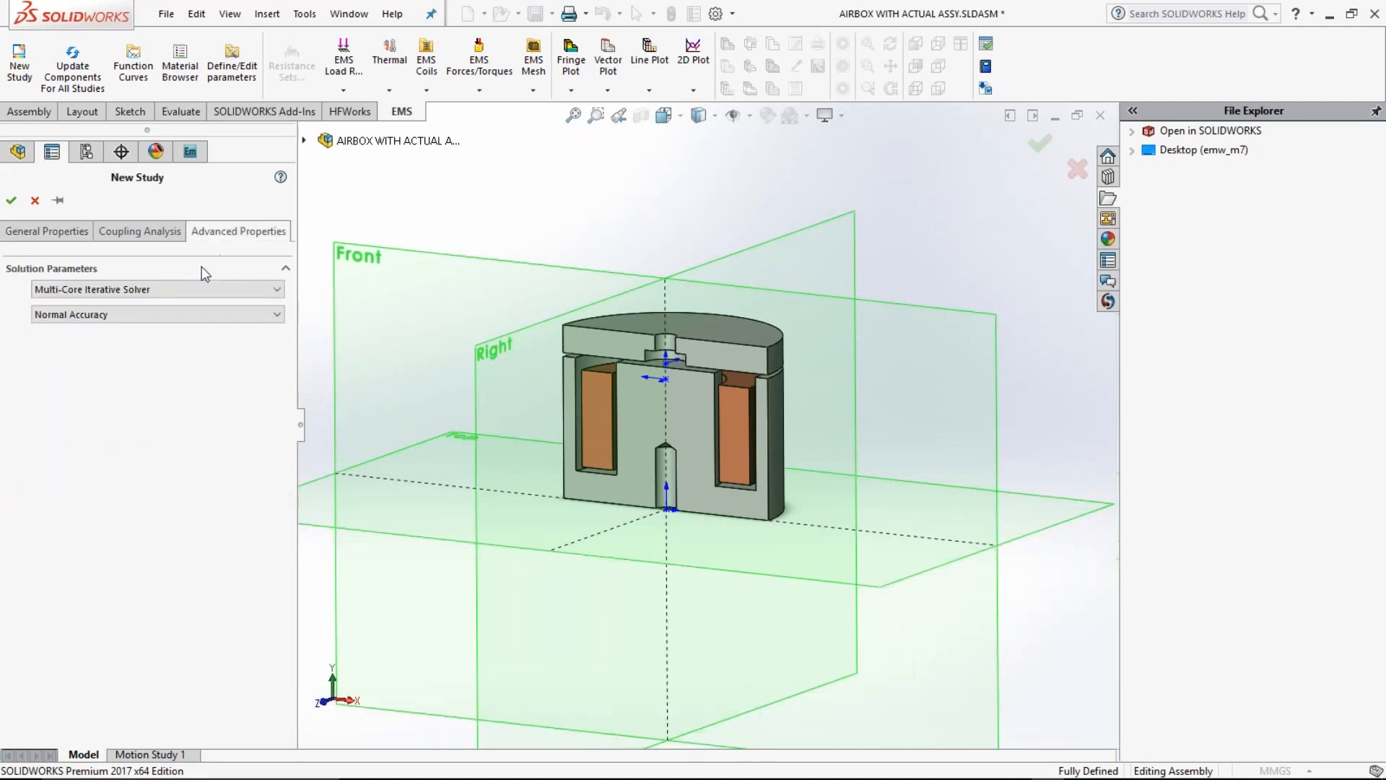
pyautogui.click(46, 236)
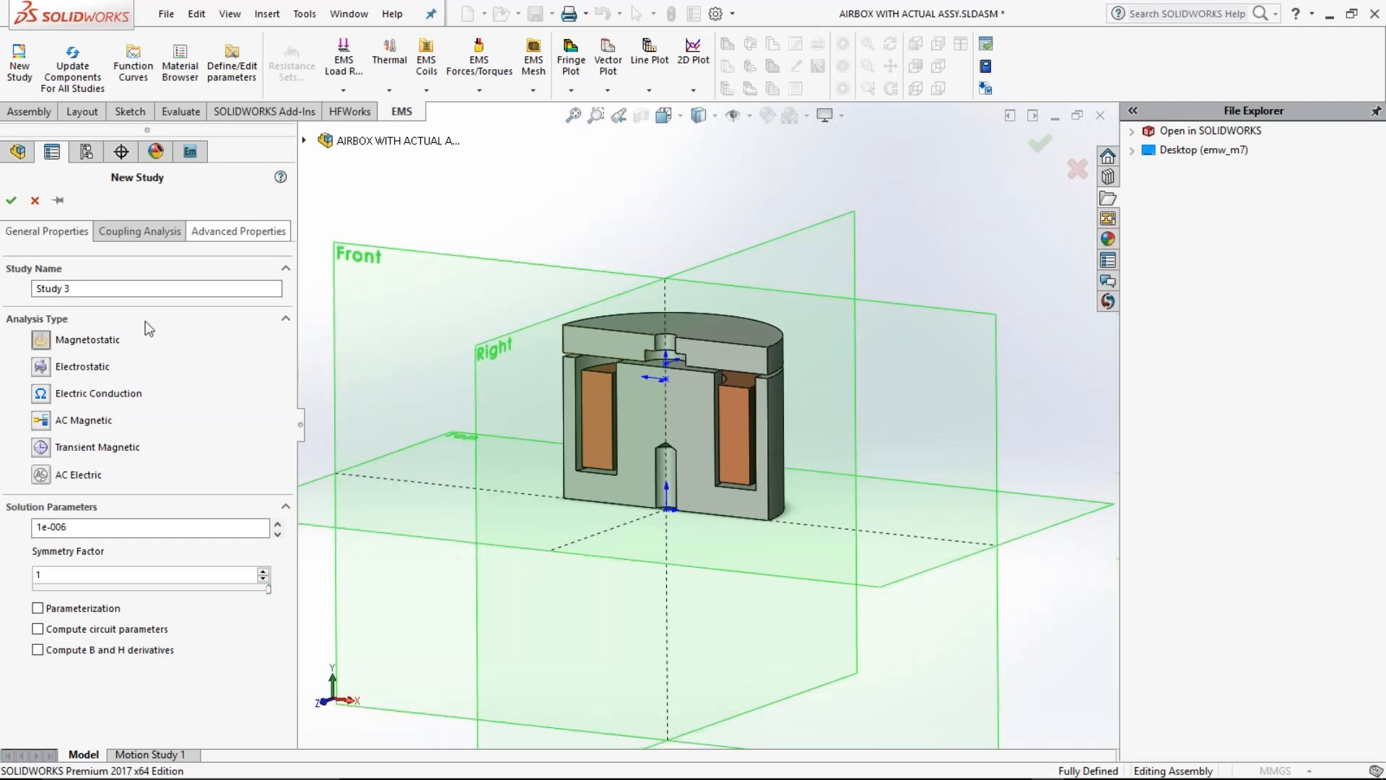
pyautogui.click(136, 342)
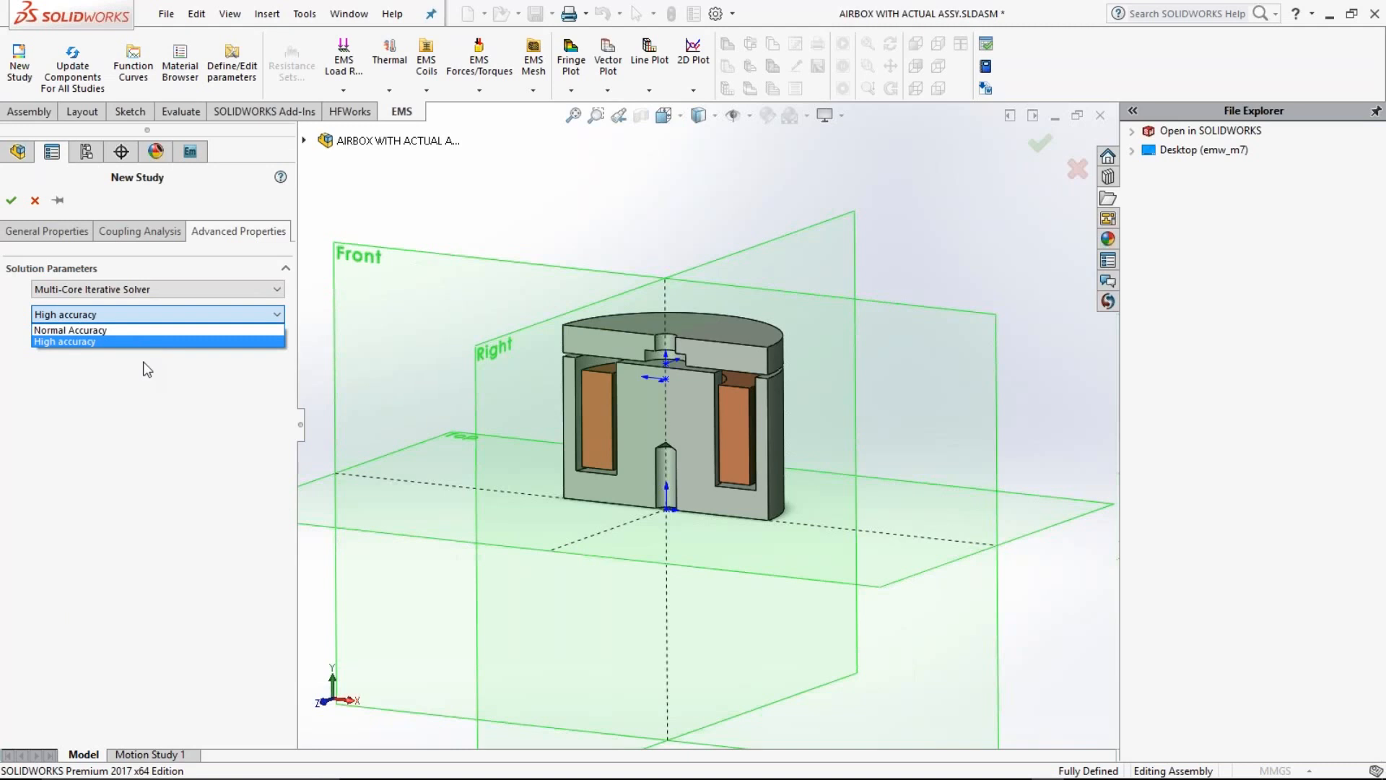
pyautogui.click(148, 369)
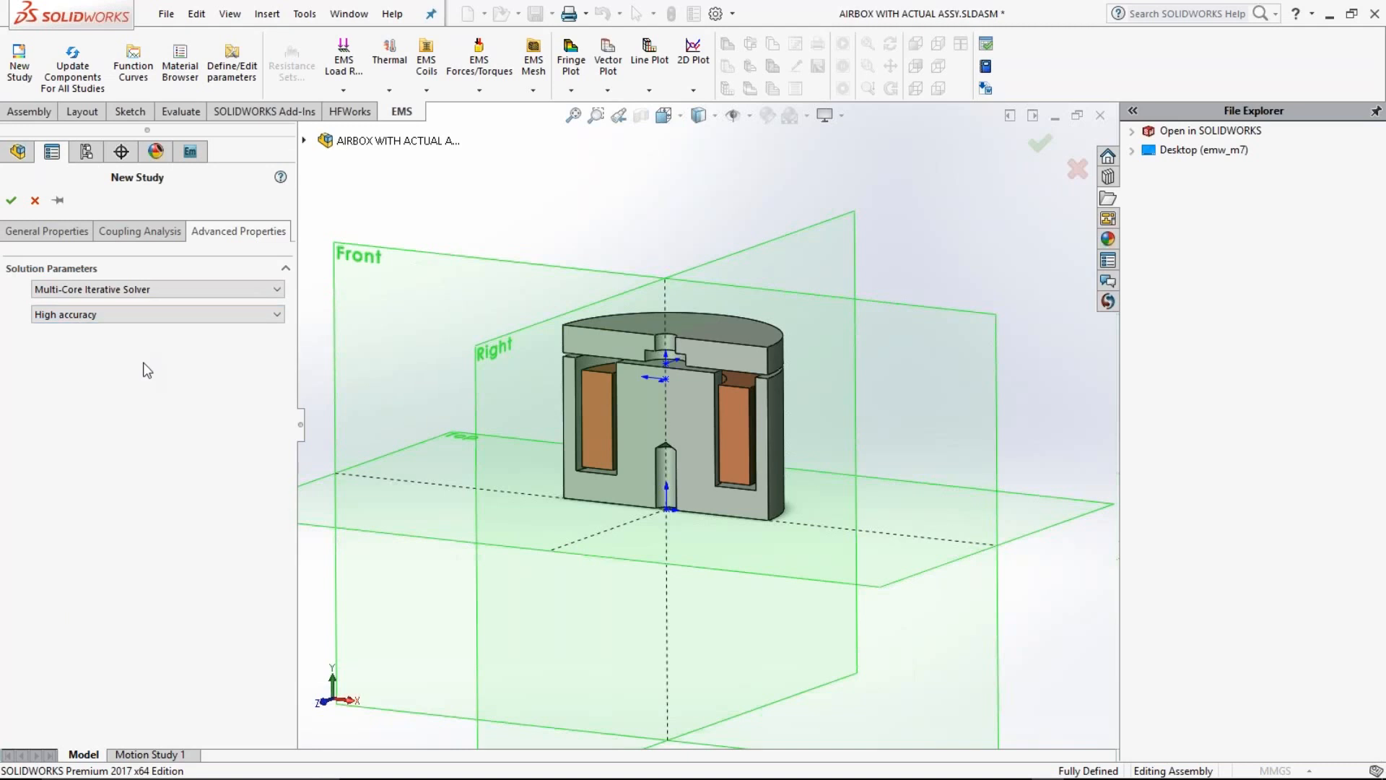
pyautogui.click(11, 201)
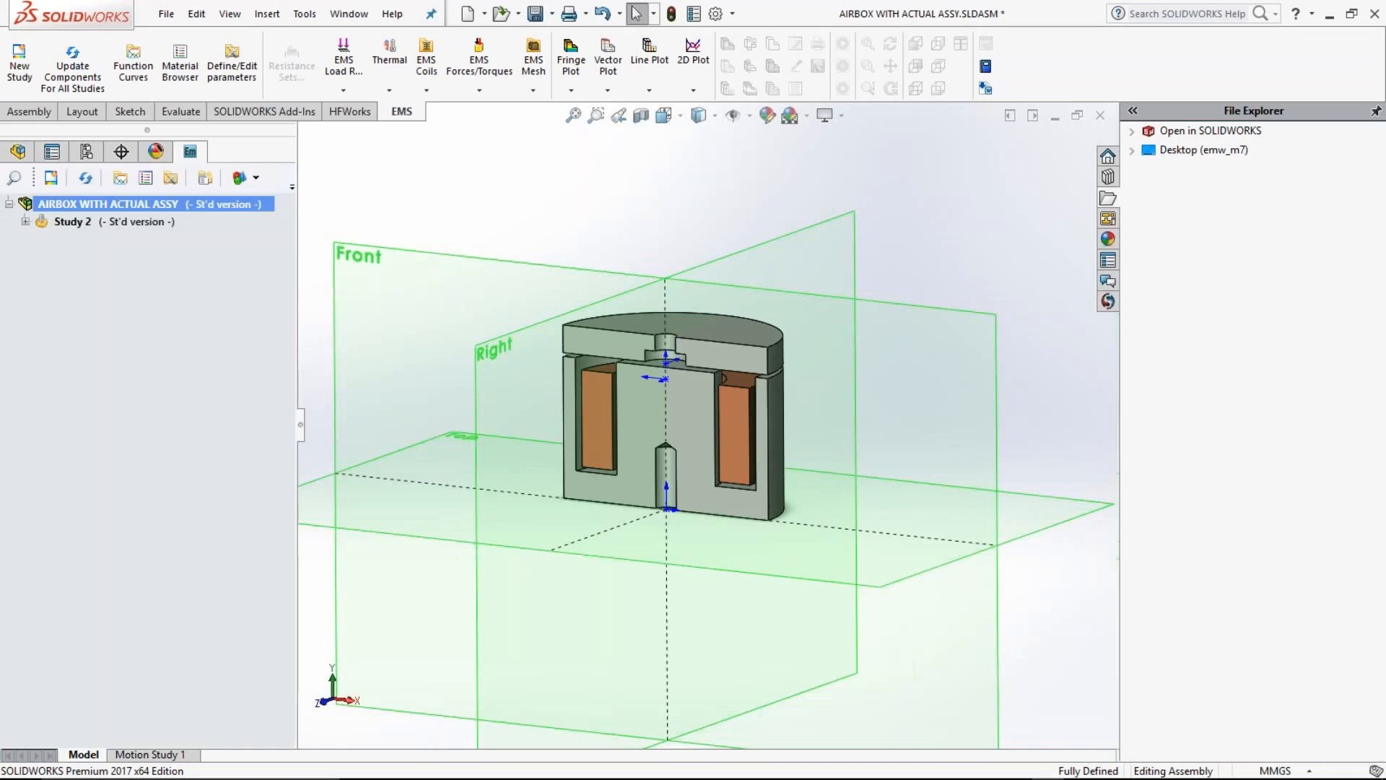
# Step: Assign AISI 1010 Steel to the magnet core component 1-30-0517 in the new study
pyautogui.click(121, 310)
pyautogui.click(42, 309)
pyautogui.click(135, 312)
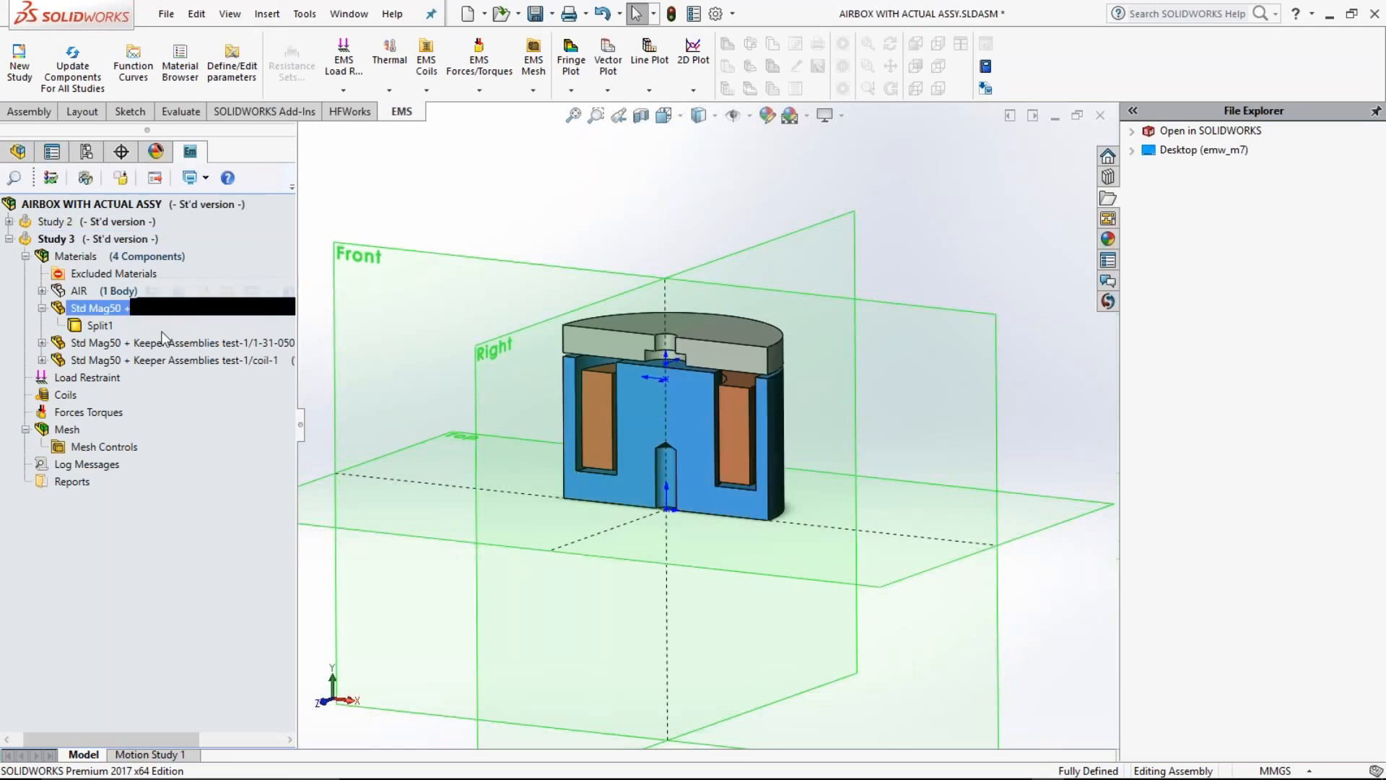
pyautogui.rightClick(114, 311)
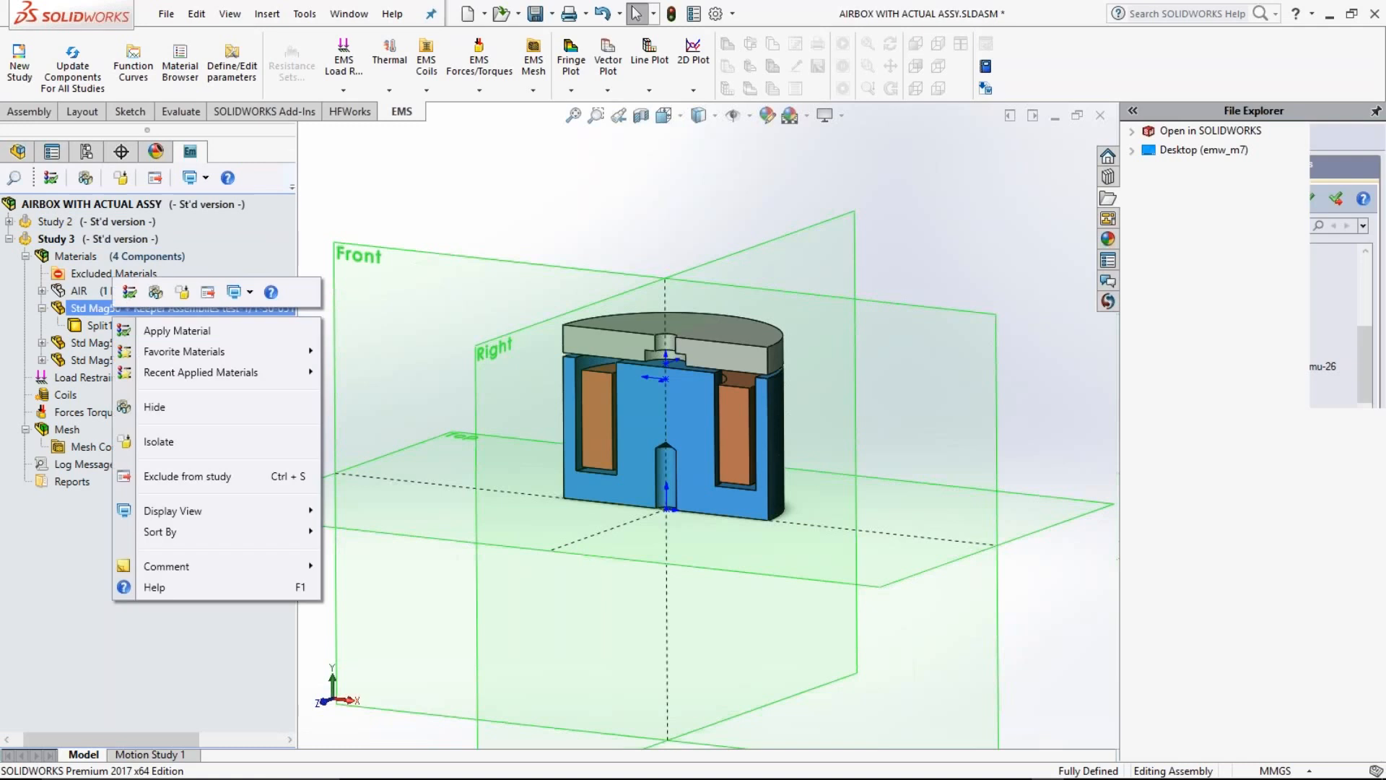
pyautogui.click(177, 330)
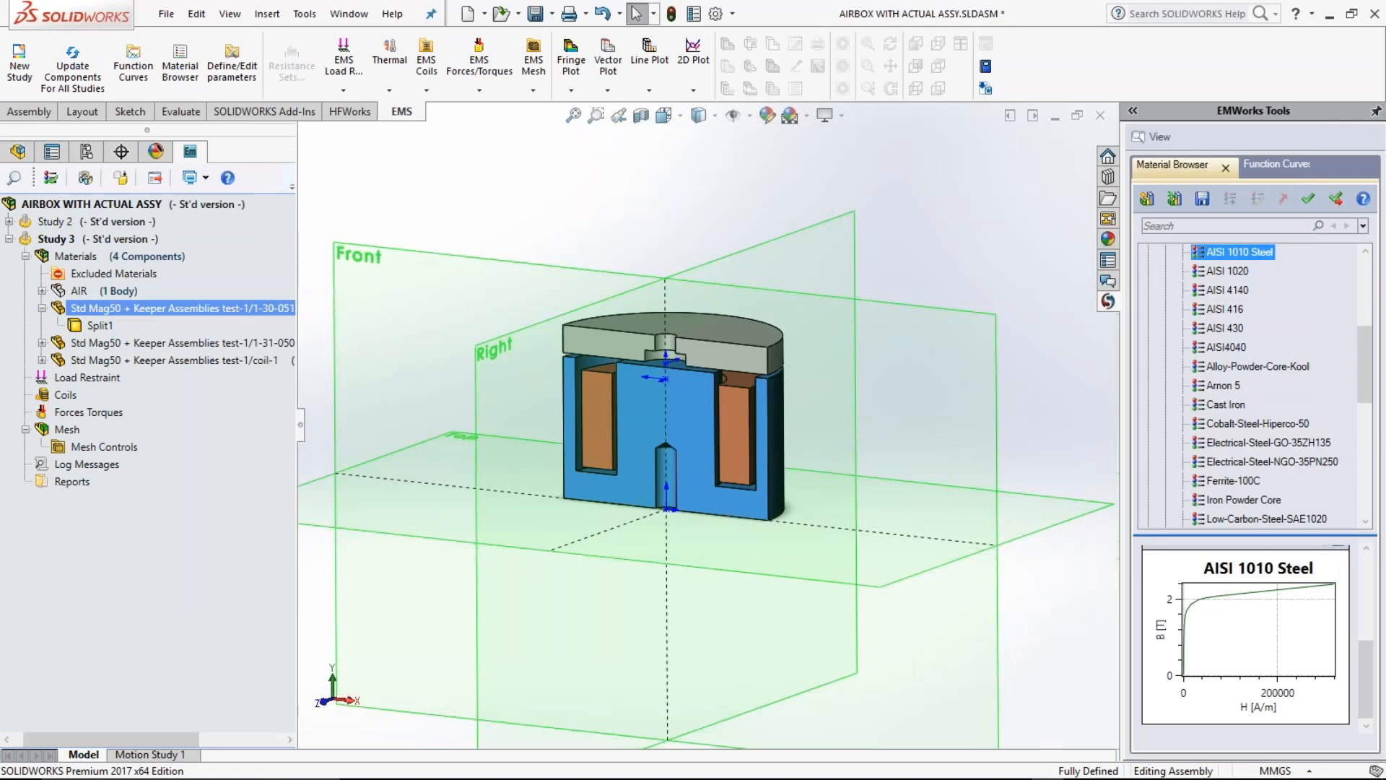
pyautogui.moveTo(1121, 559); pyautogui.dragTo(945, 562)
pyautogui.moveTo(1365, 394); pyautogui.dragTo(1372, 349)
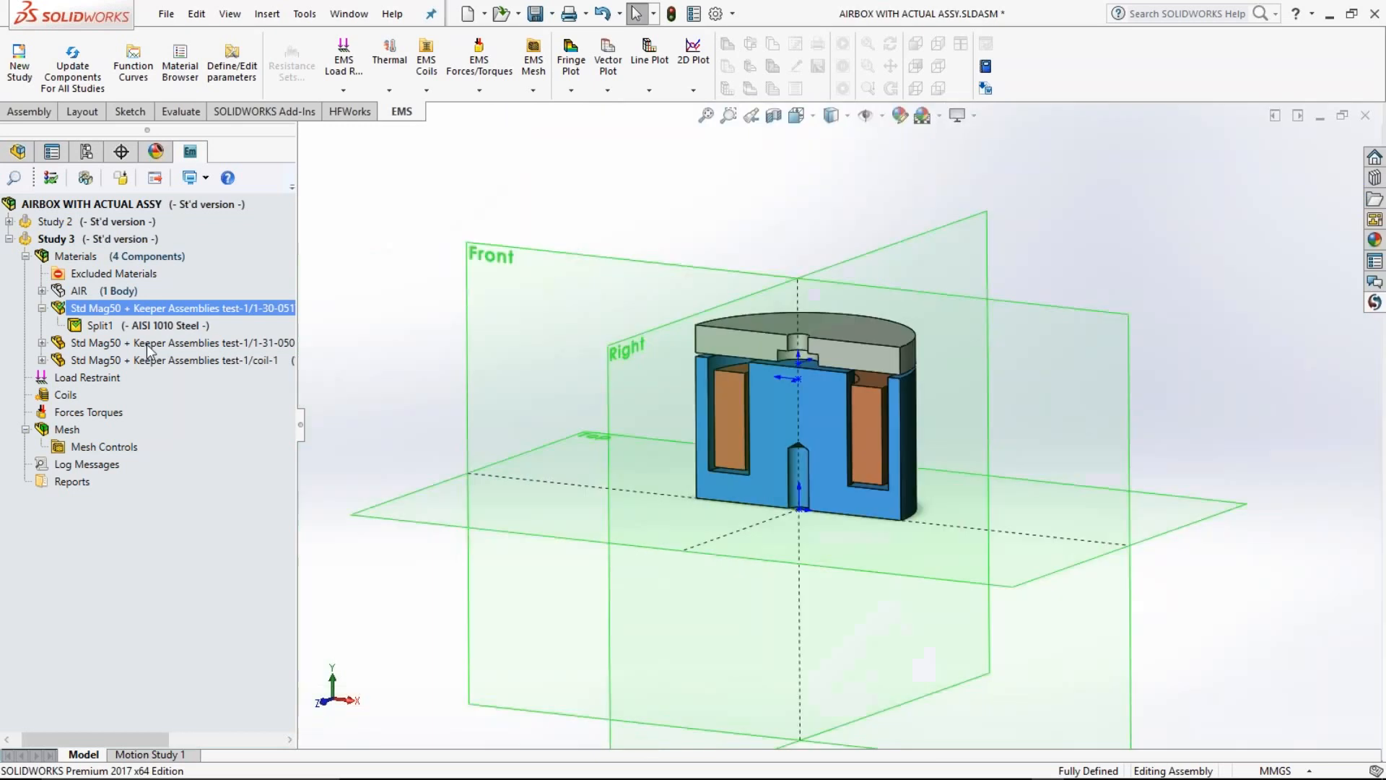
# Step: Assign the recently applied AISI 1010 Steel to the keeper plate component 1-31-0501
pyautogui.click(149, 347)
pyautogui.rightClick(149, 346)
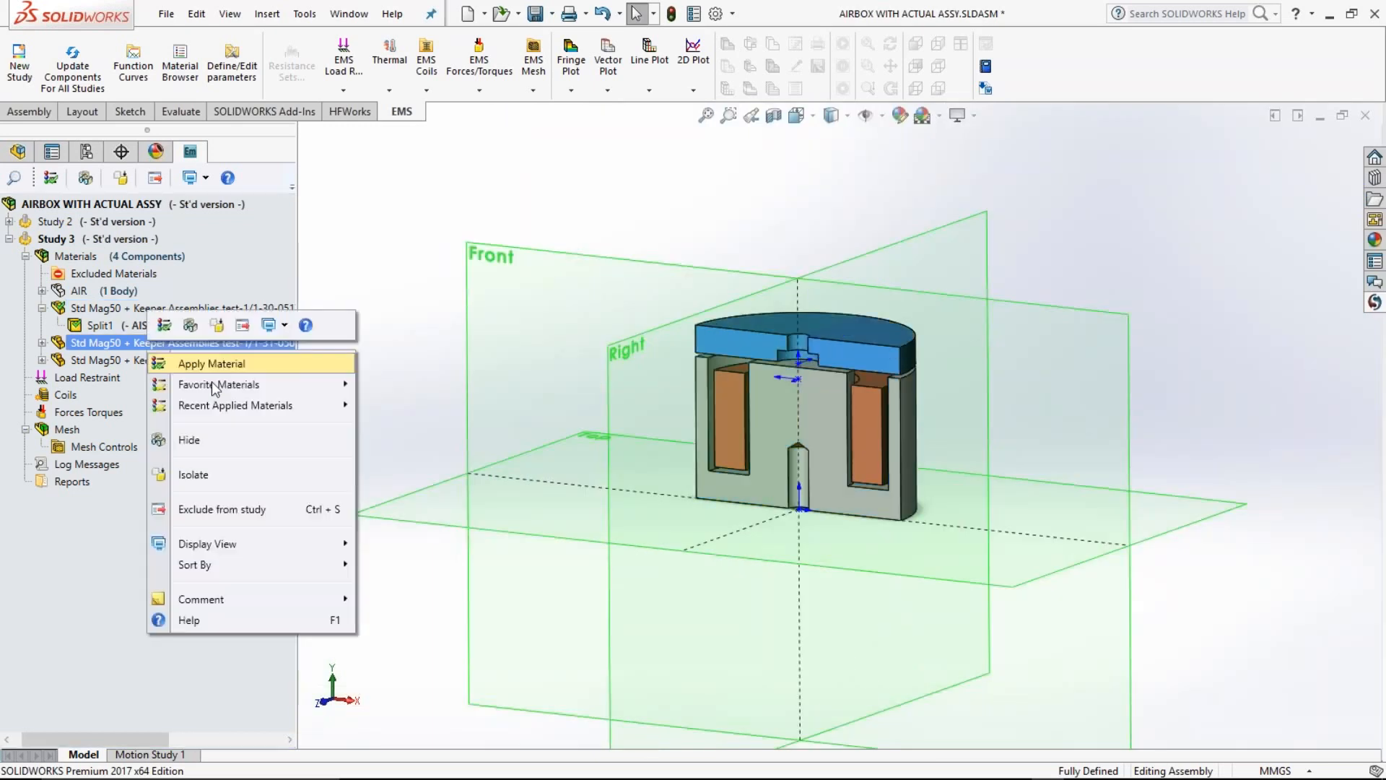
pyautogui.moveTo(214, 386)
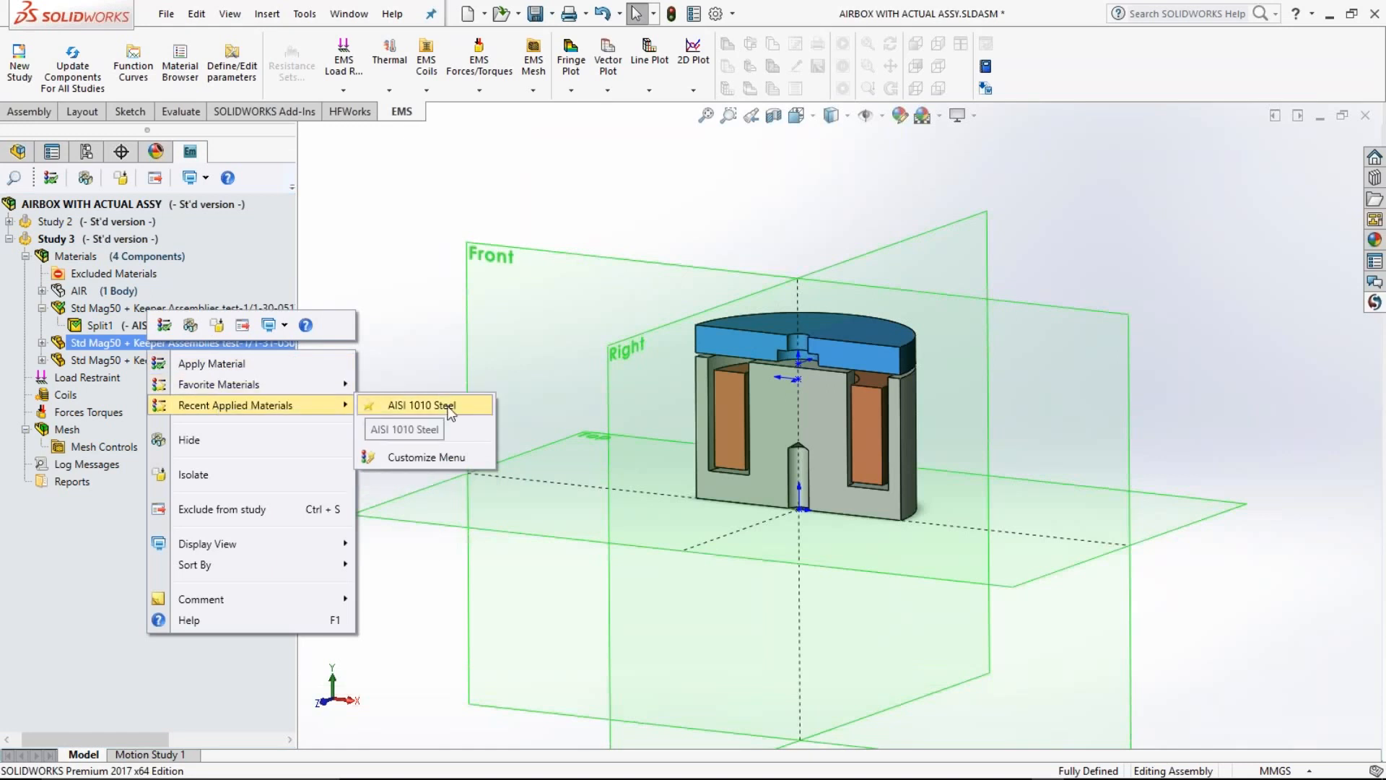
pyautogui.click(422, 405)
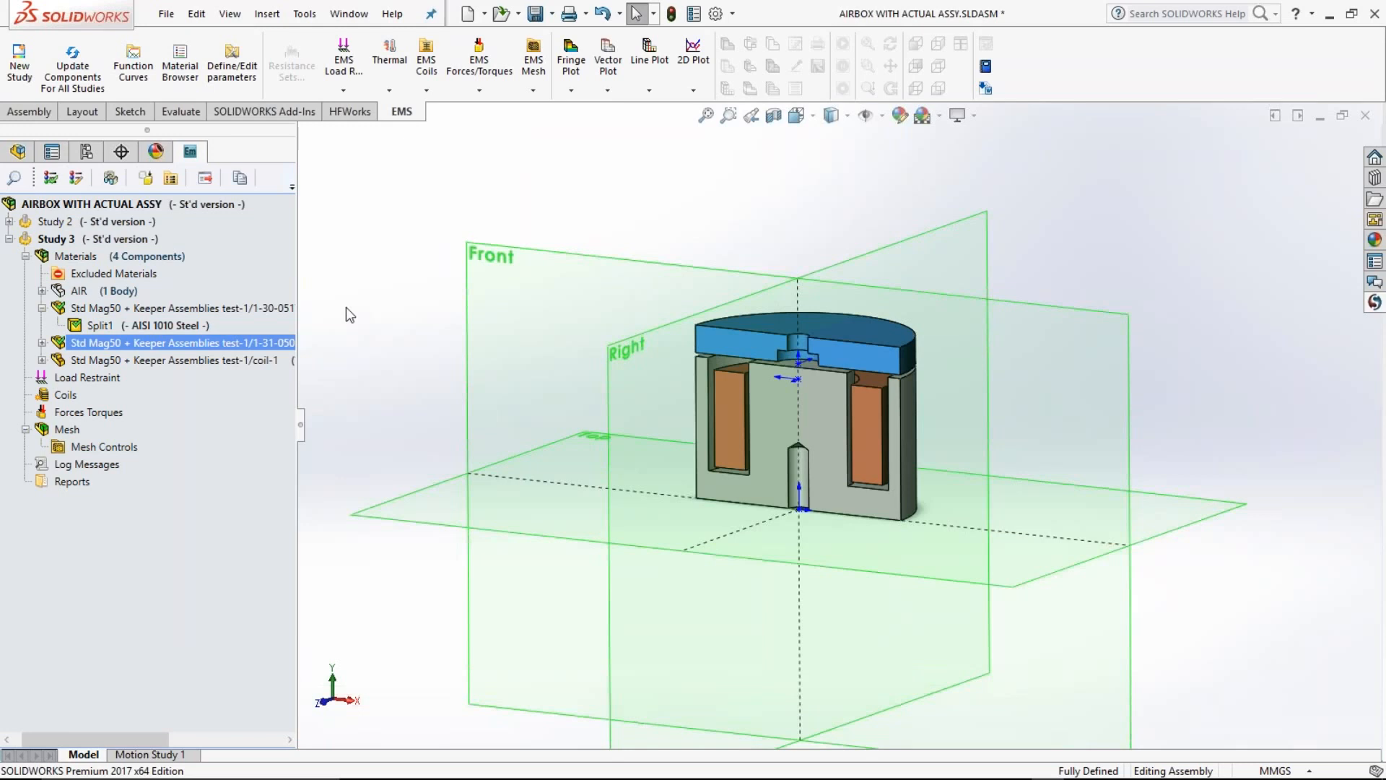
# Step: Assign the favorite material Air to the AIR component of Study 3
pyautogui.rightClick(122, 291)
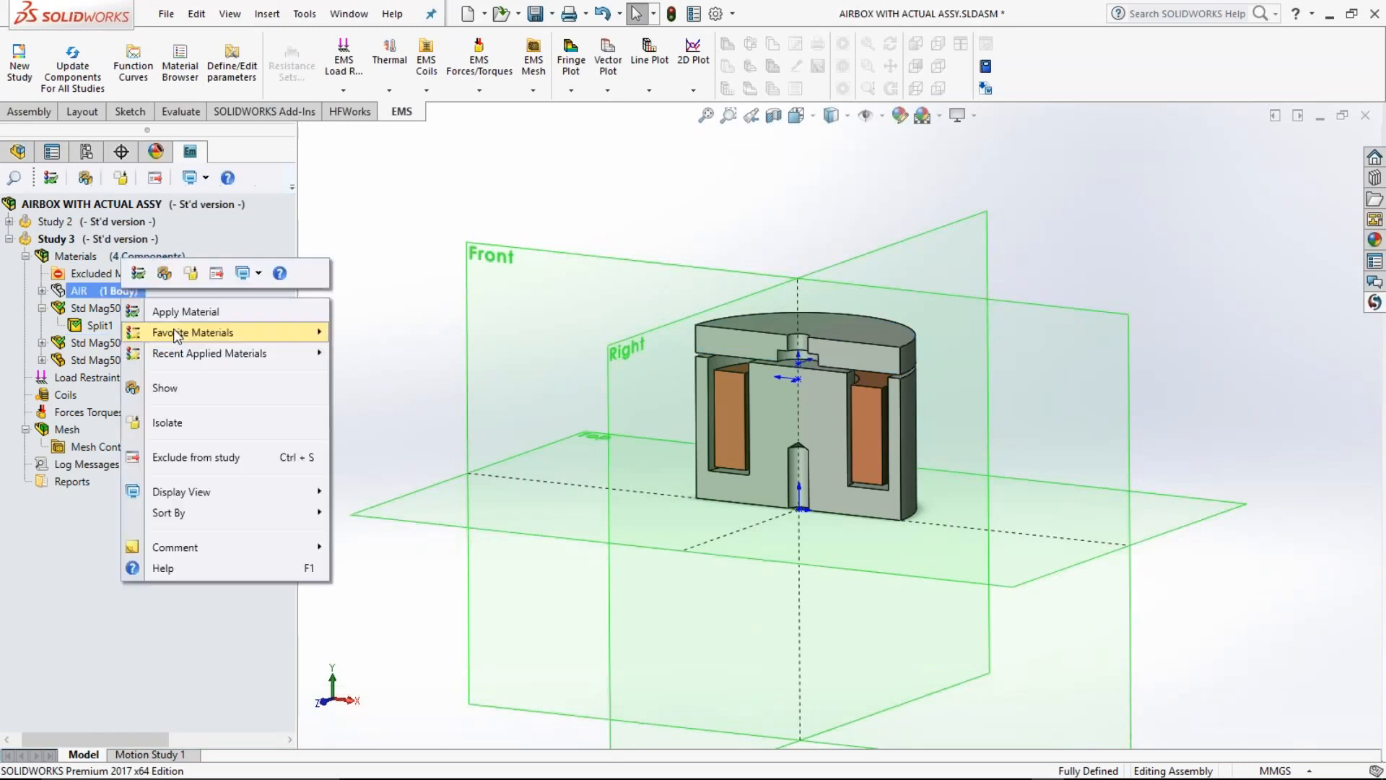
pyautogui.moveTo(174, 334)
pyautogui.click(441, 333)
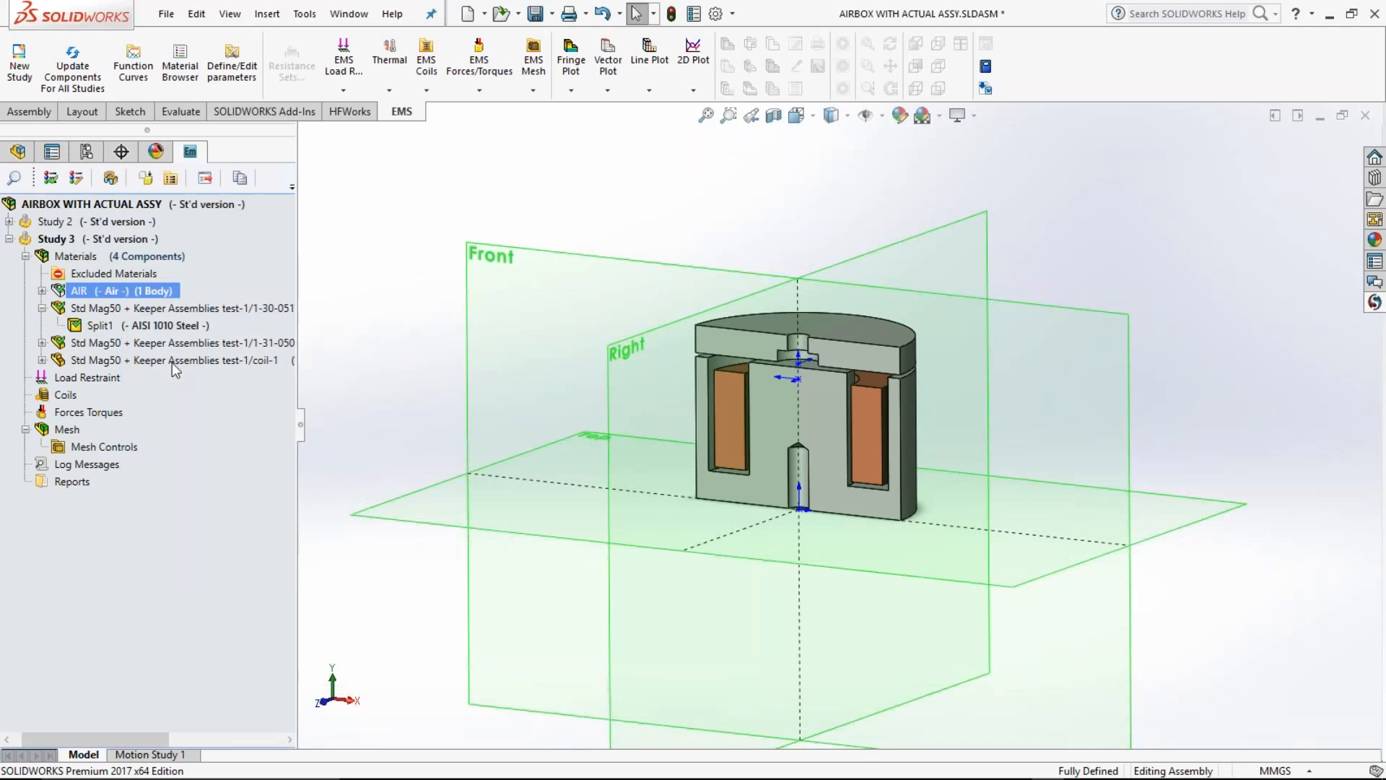
# Step: Assign the favorite material Copper to the coil component of Study 3
pyautogui.rightClick(172, 363)
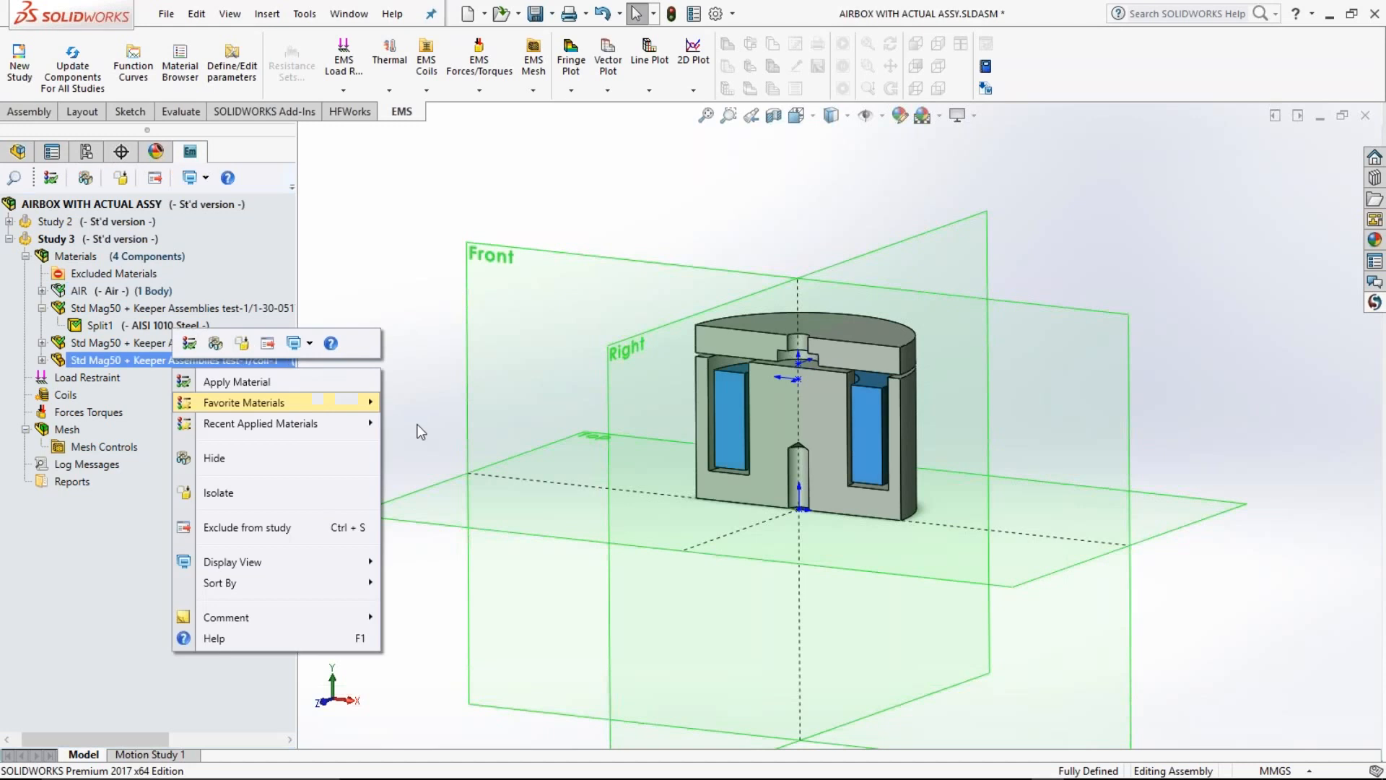
pyautogui.moveTo(421, 428)
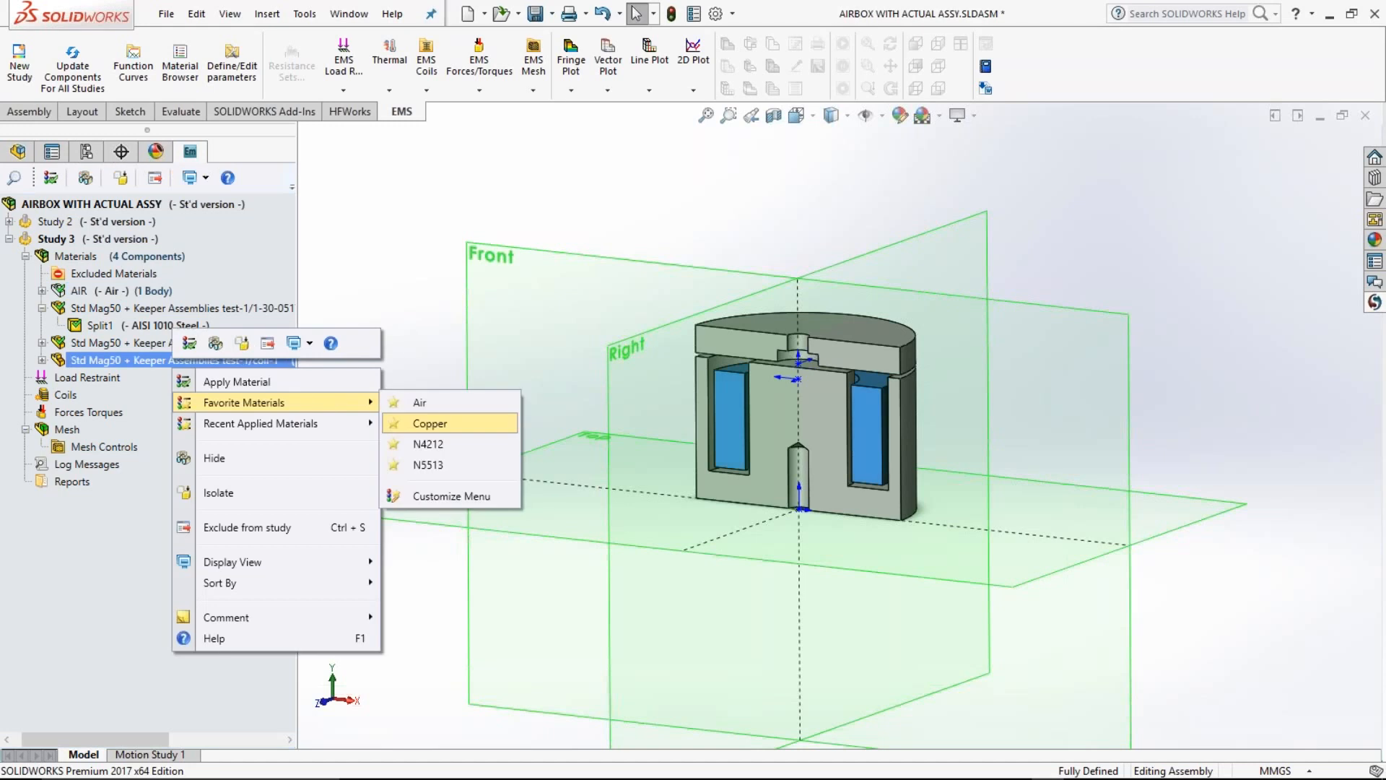
pyautogui.click(426, 423)
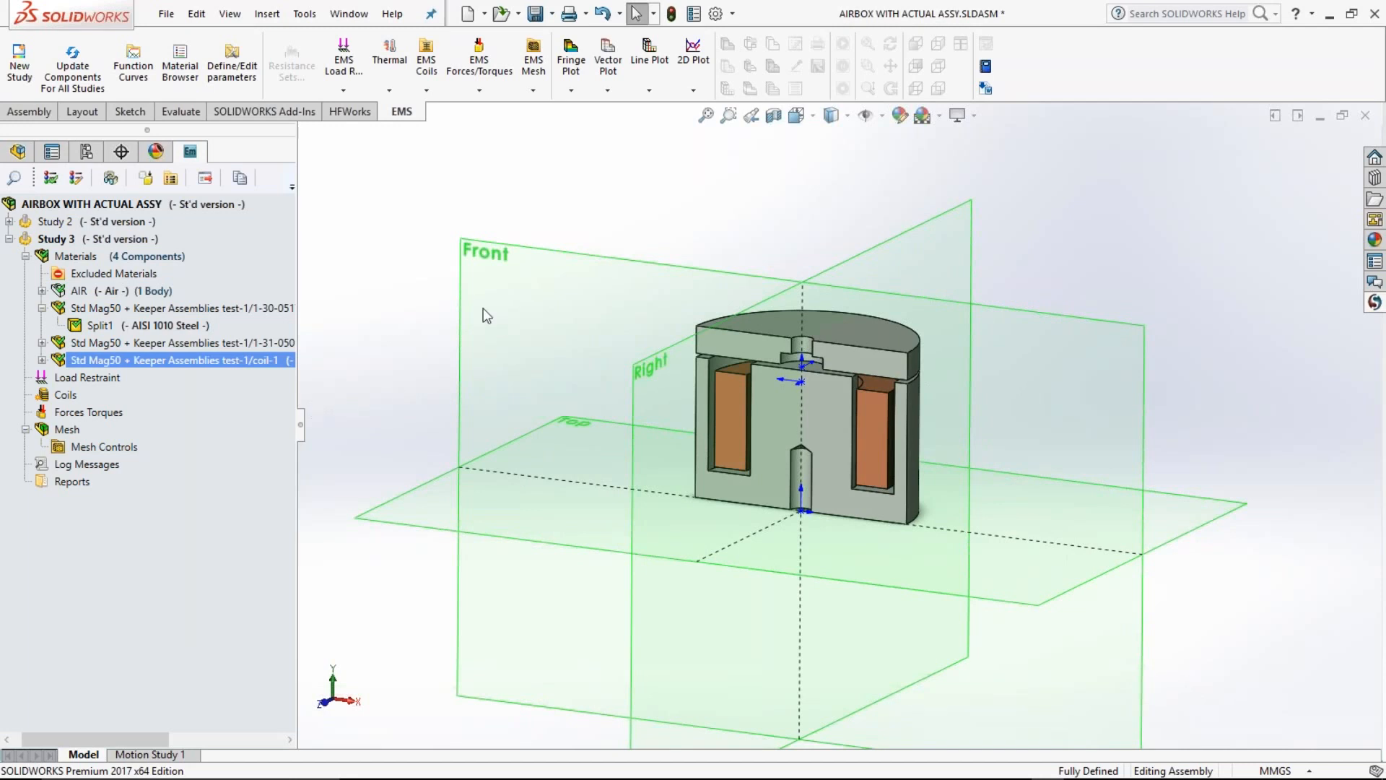
# Step: Set the symmetry factor in the properties of Study 3 to 0.5
pyautogui.moveTo(401, 391); pyautogui.dragTo(395, 420, button='middle')
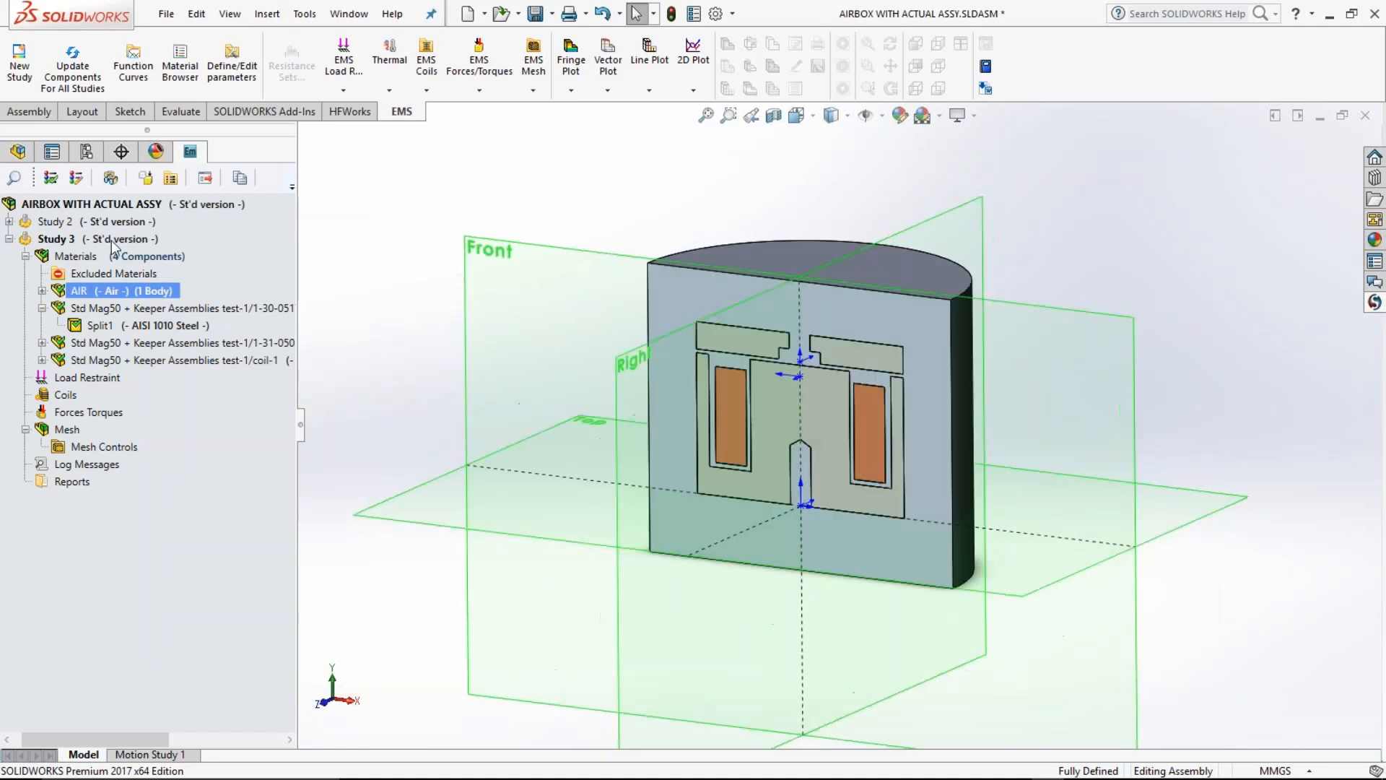
pyautogui.click(111, 240)
pyautogui.rightClick(112, 240)
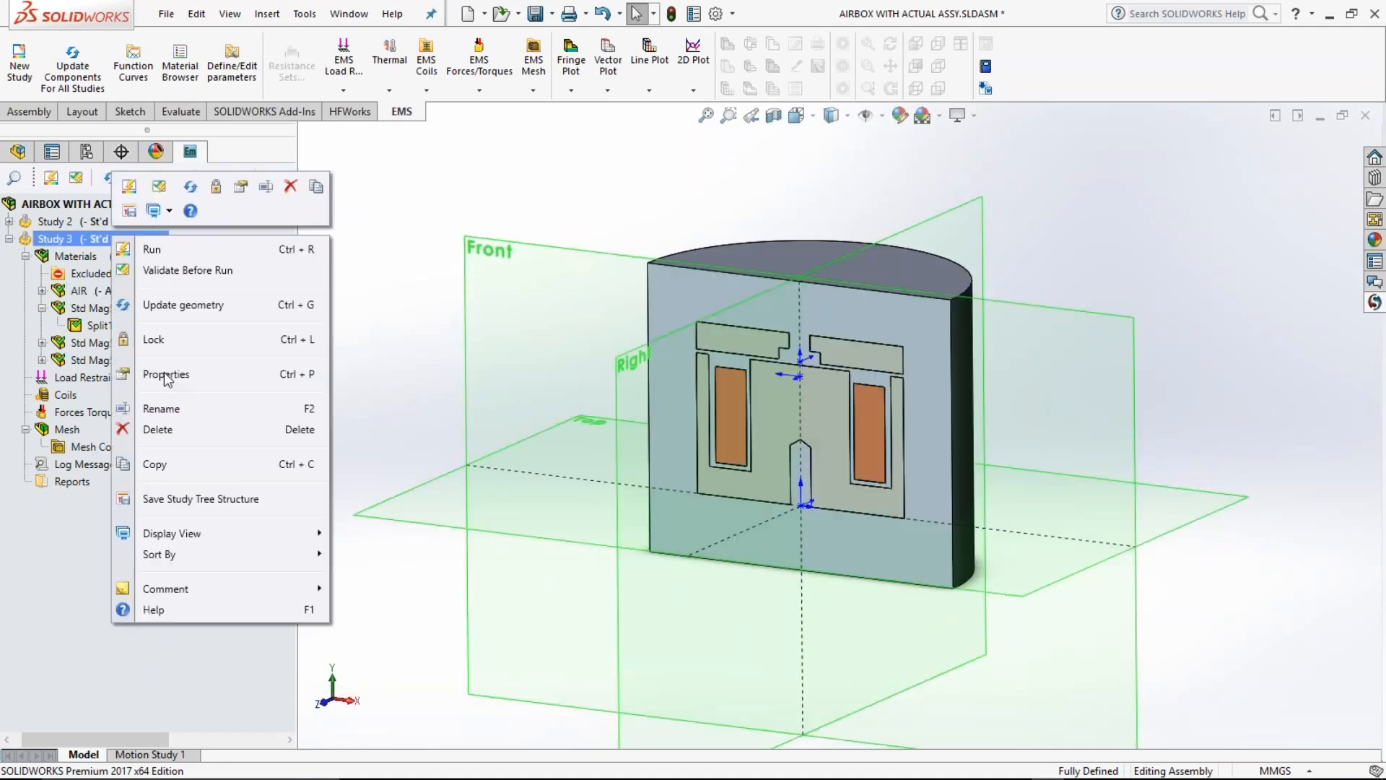
pyautogui.click(163, 373)
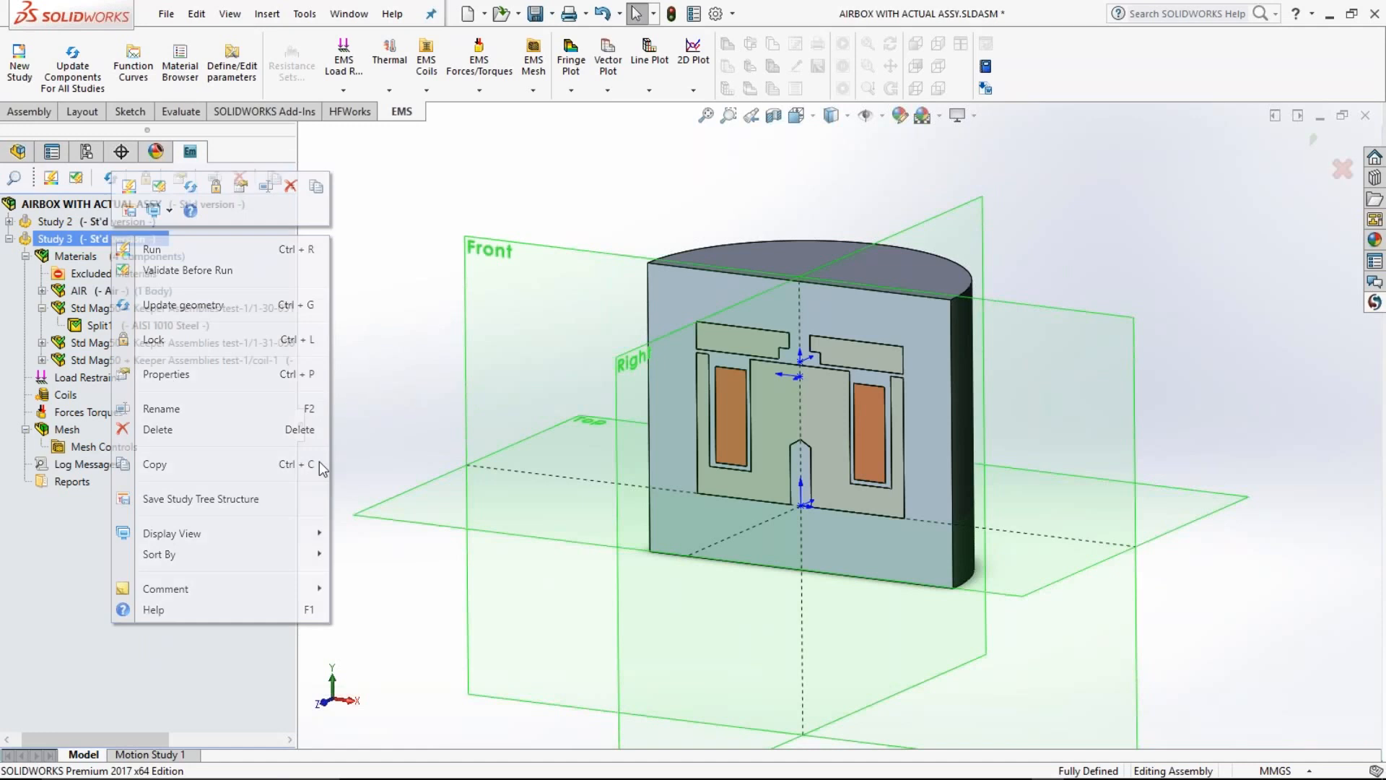
pyautogui.click(53, 387)
pyautogui.press('BackSpace')
pyautogui.write('0.5')
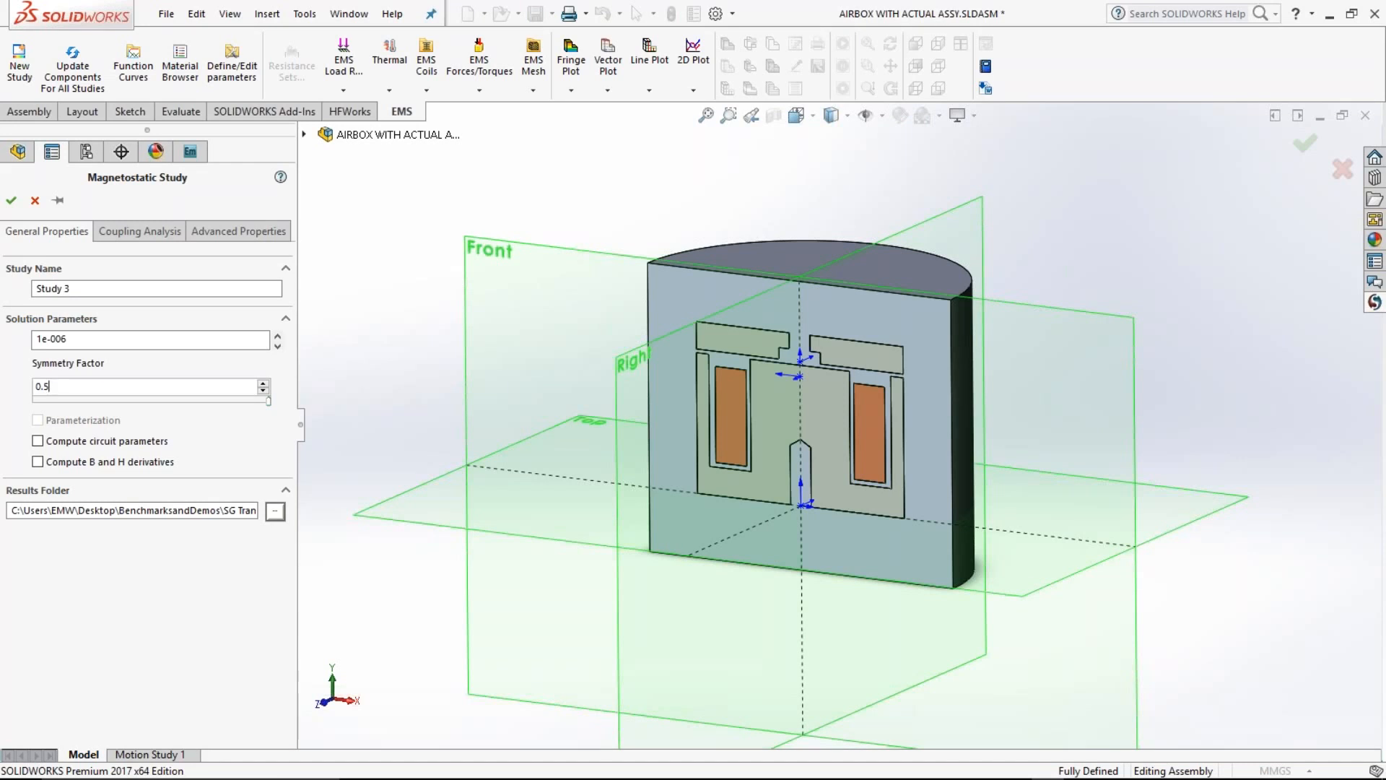
pyautogui.press('Return')
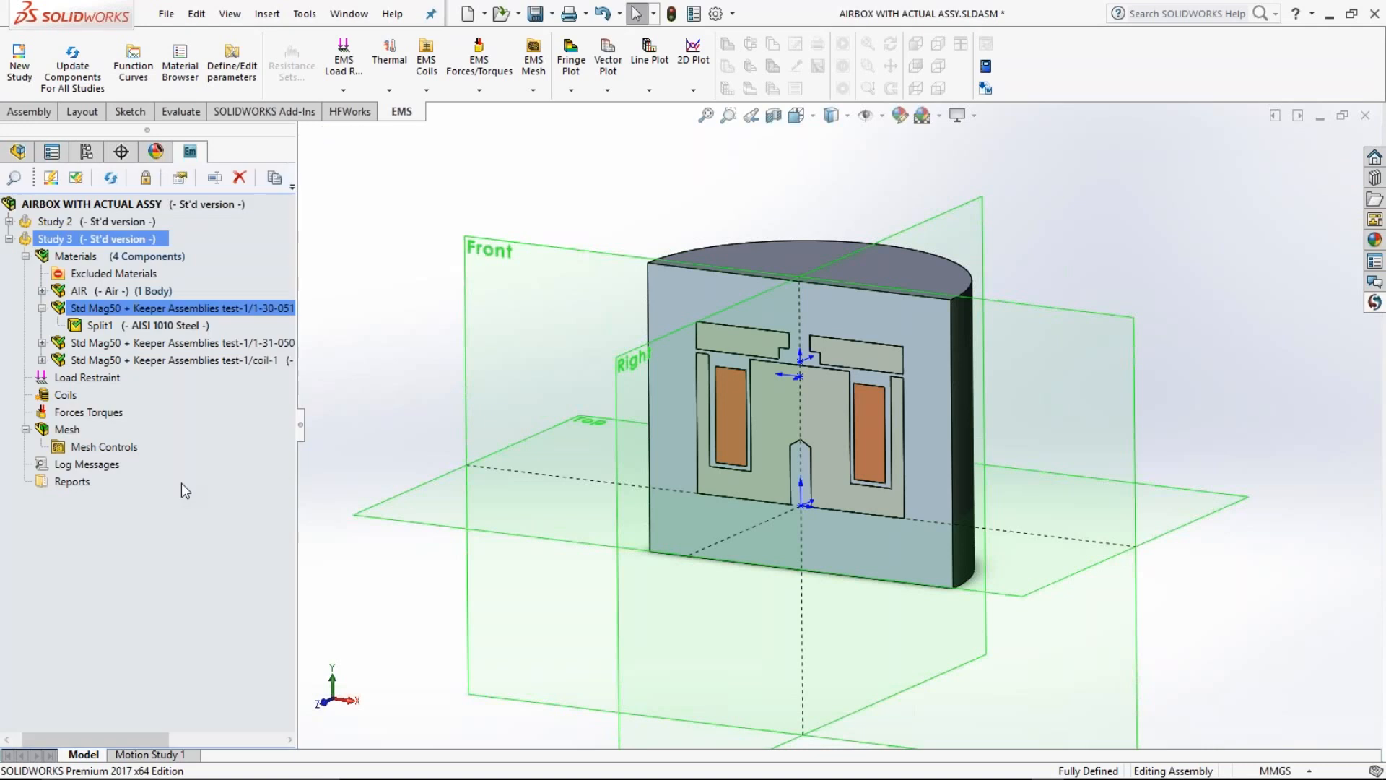
# Step: Define a wound coil on the coil body with its right-hand cut face as entry port, left-hand cut face as exit port, and preview shown
pyautogui.rightClick(65, 395)
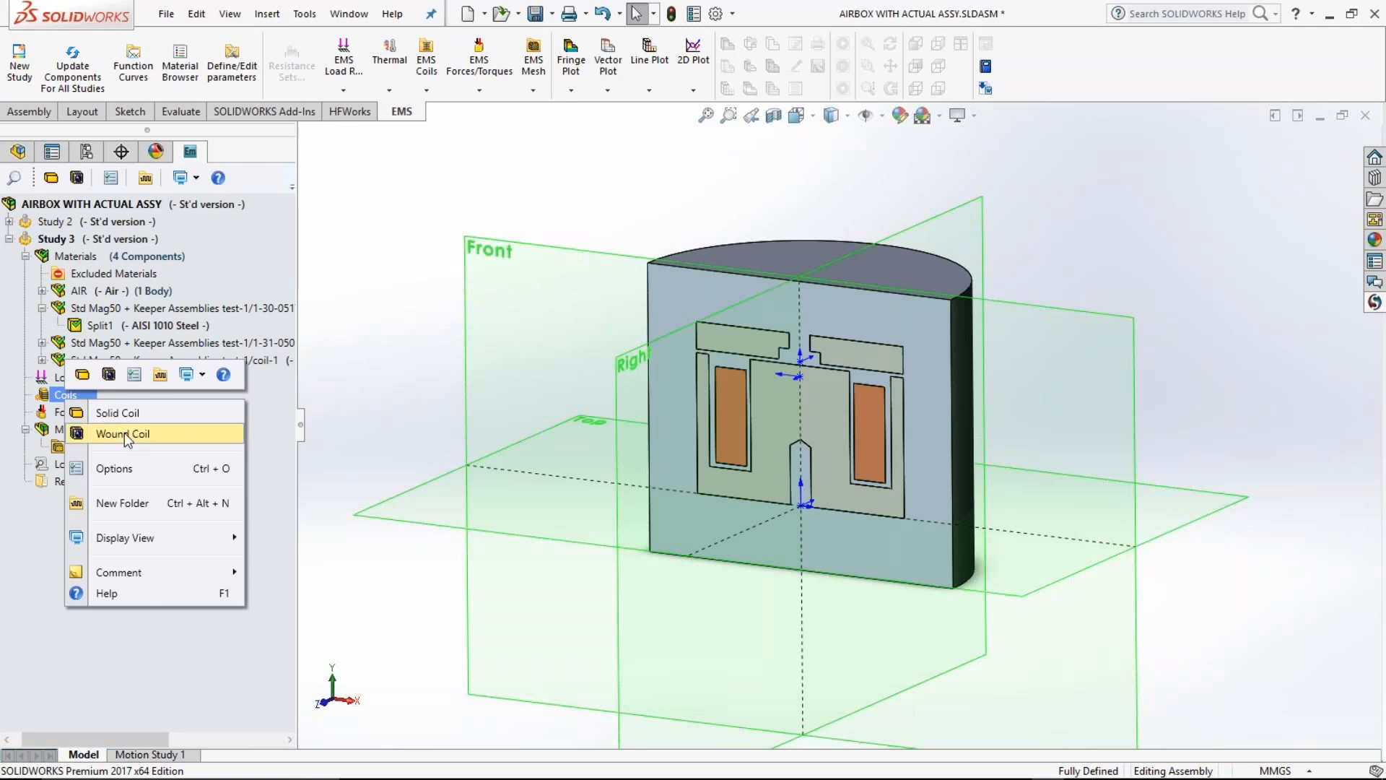
pyautogui.click(123, 433)
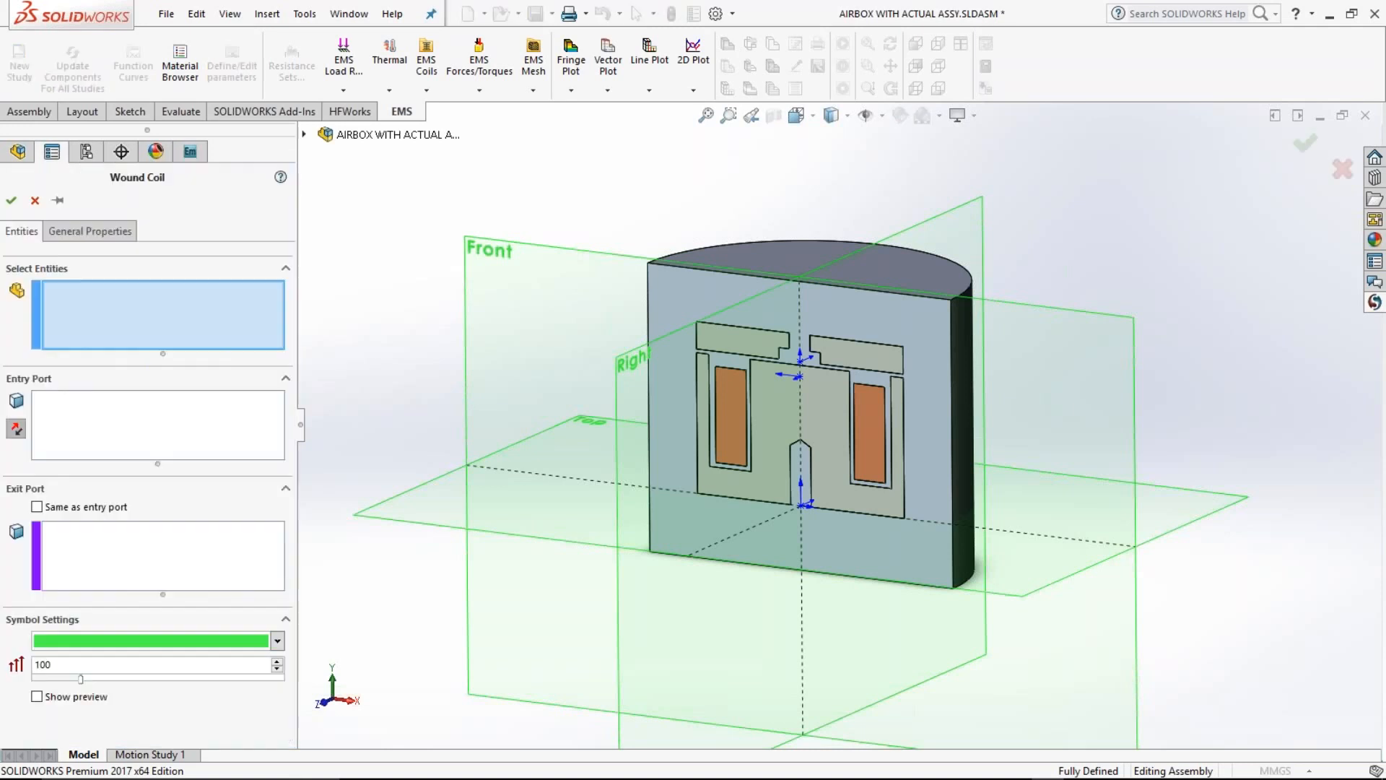
pyautogui.click(731, 417)
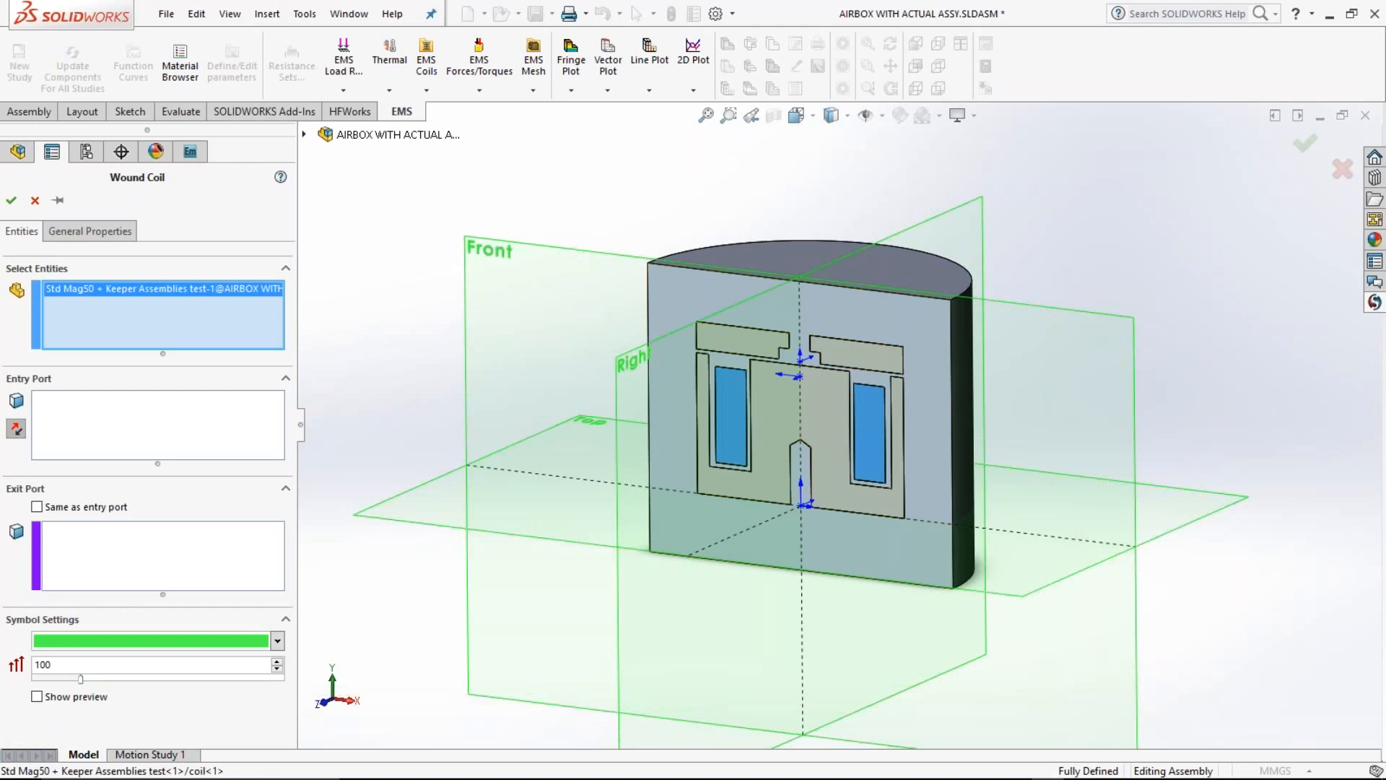
pyautogui.click(868, 445)
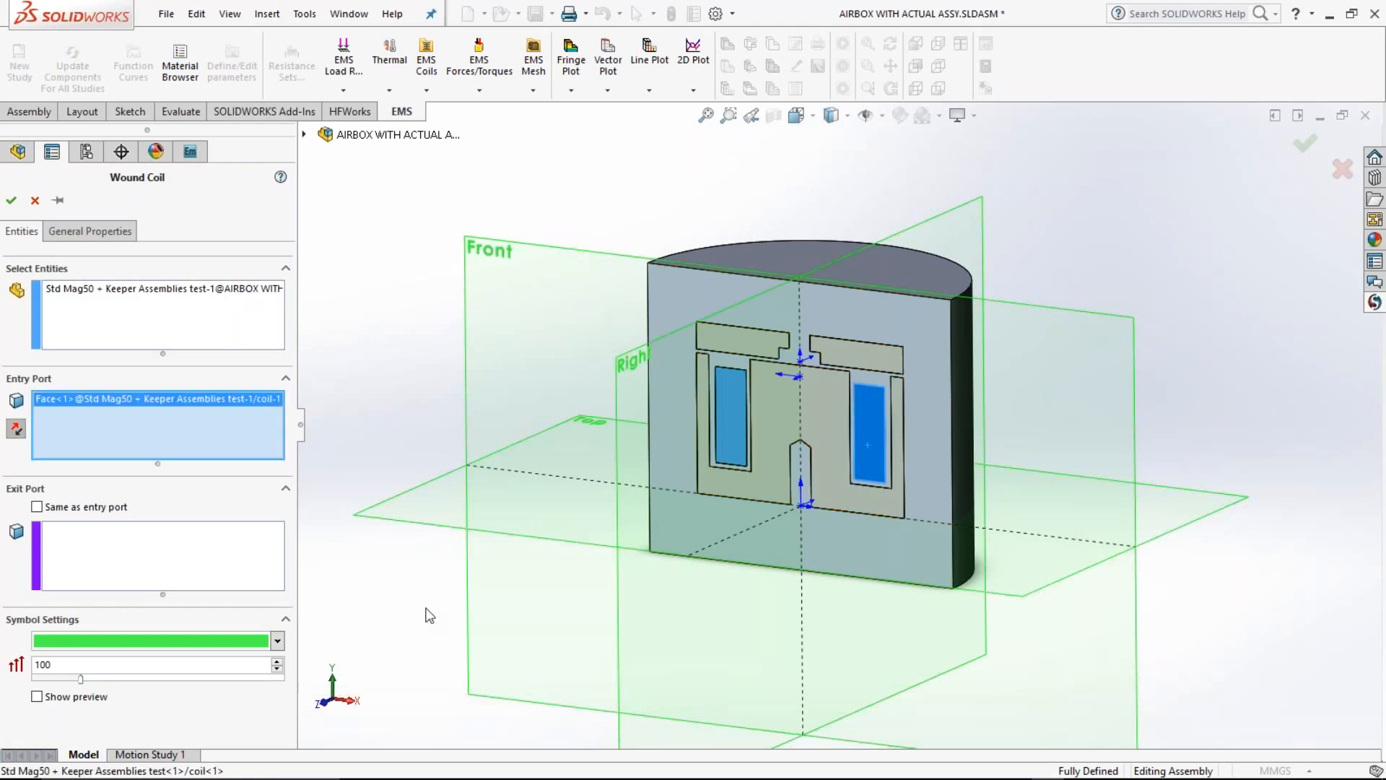
pyautogui.click(731, 417)
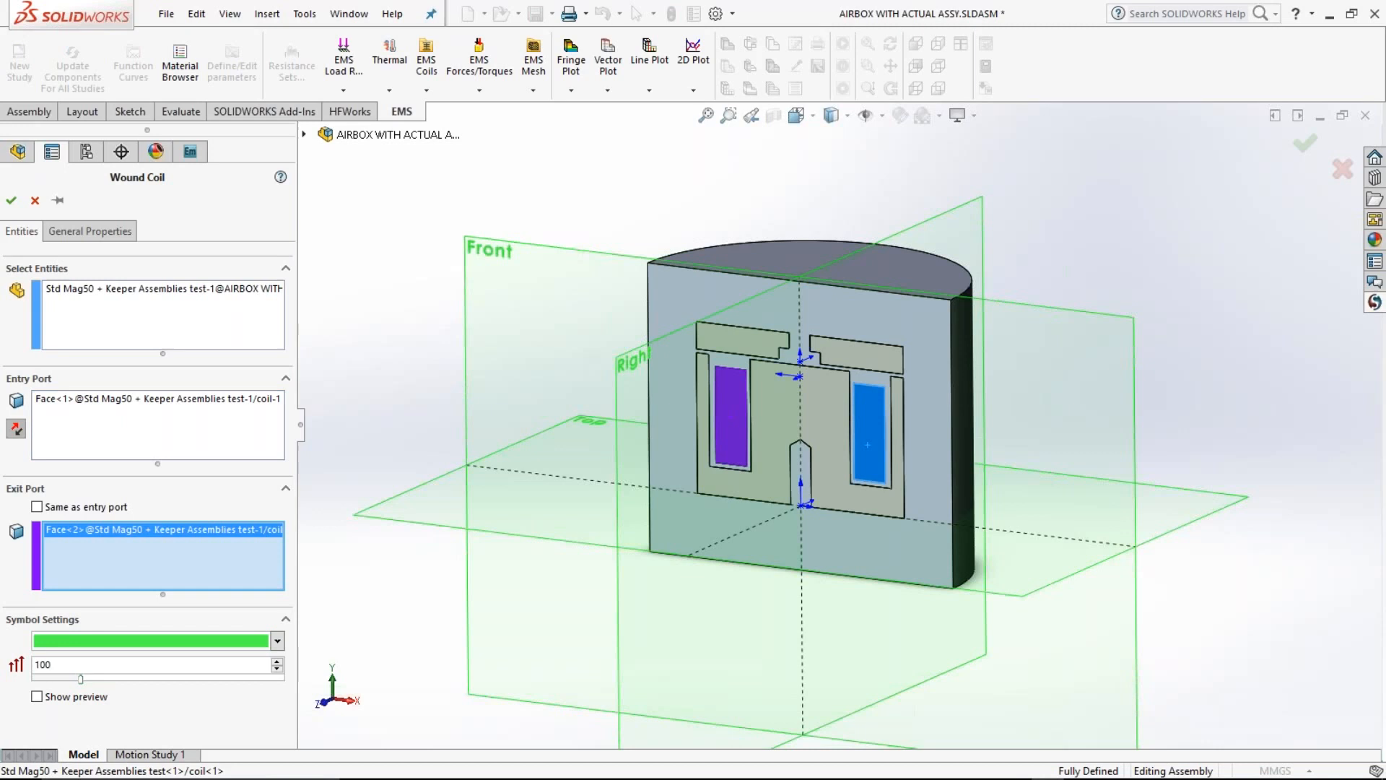
pyautogui.click(37, 697)
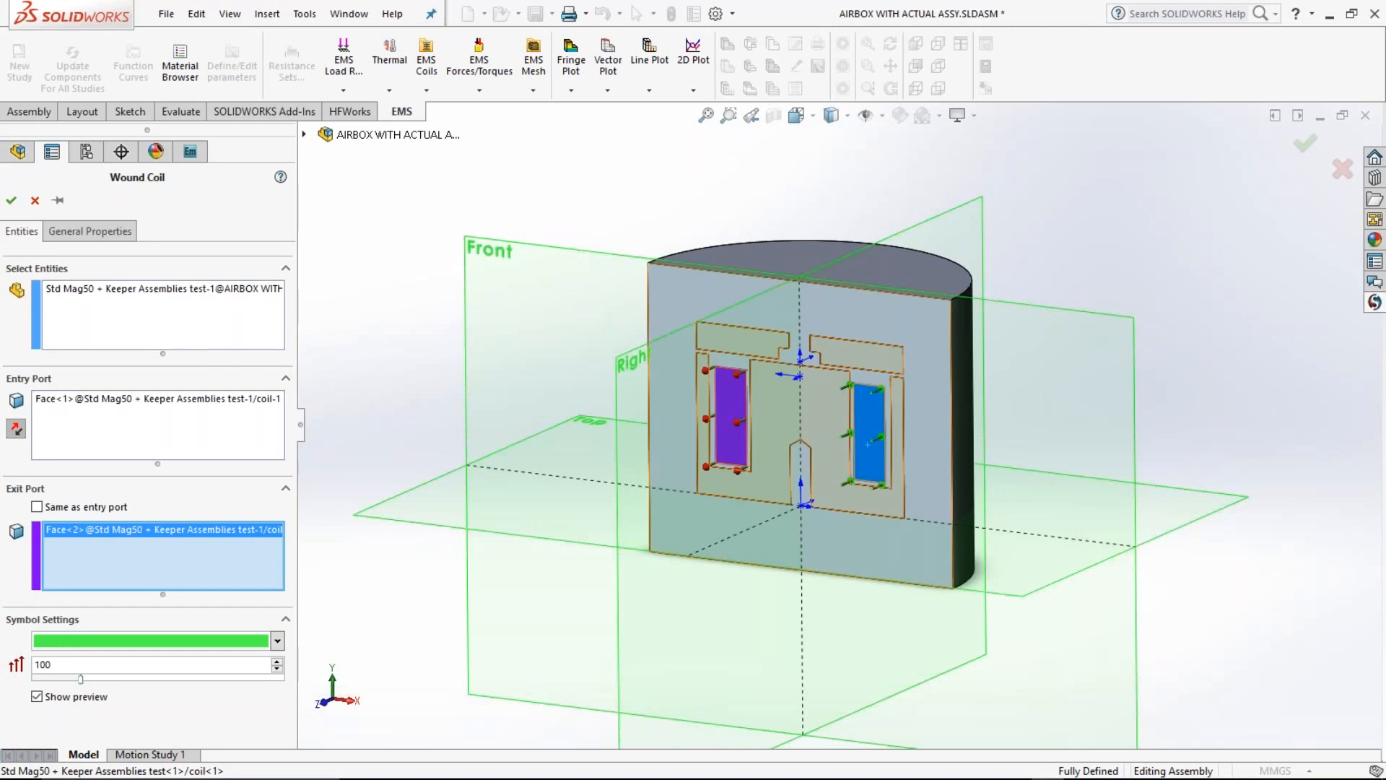
pyautogui.moveTo(831, 585); pyautogui.dragTo(989, 600, button='middle')
pyautogui.scroll(-1, 984, 432)
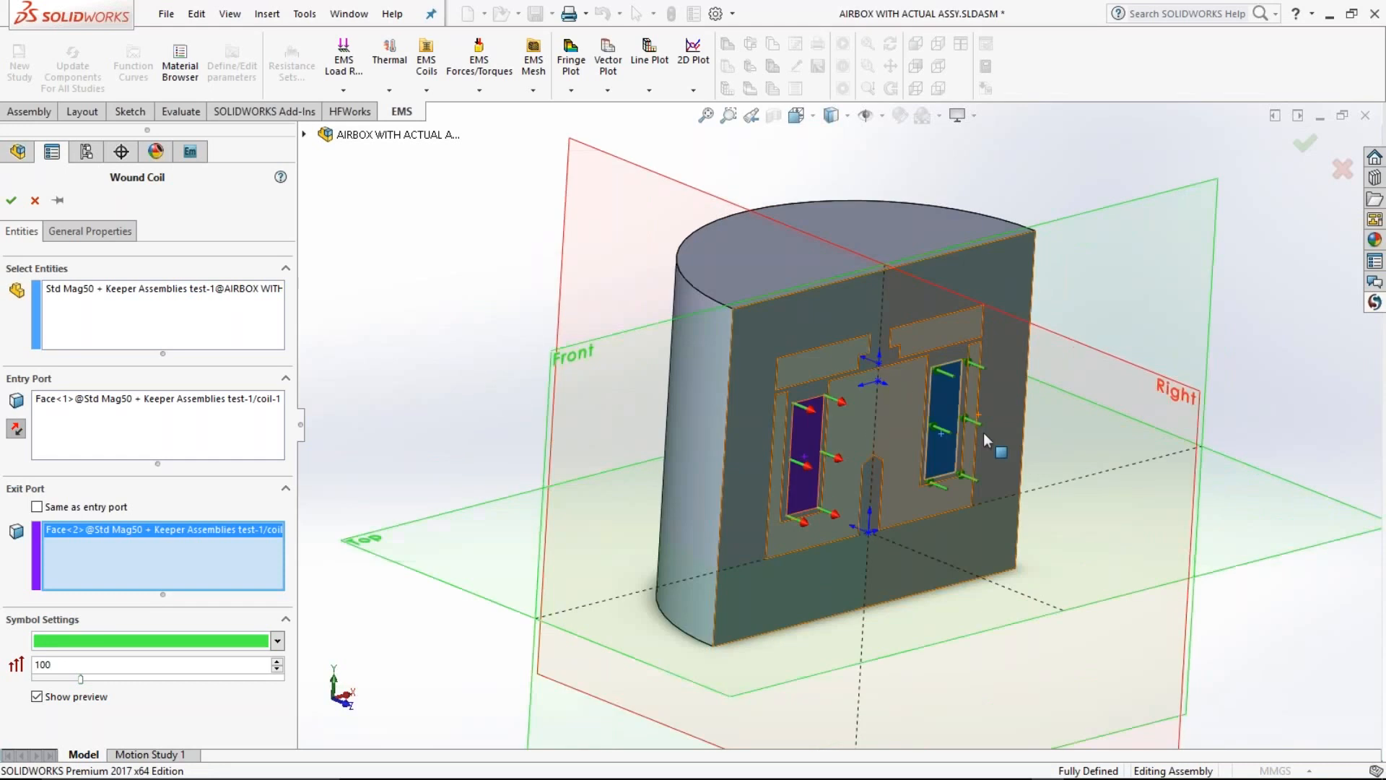
pyautogui.keyDown('ctrl'); pyautogui.moveTo(984, 432); pyautogui.dragTo(946, 425, button='middle'); pyautogui.keyUp('ctrl')
# Step: Set the current-driven wound coil to 2400 turns and a current per turn of 0.2, and accept the coil definition
pyautogui.click(84, 238)
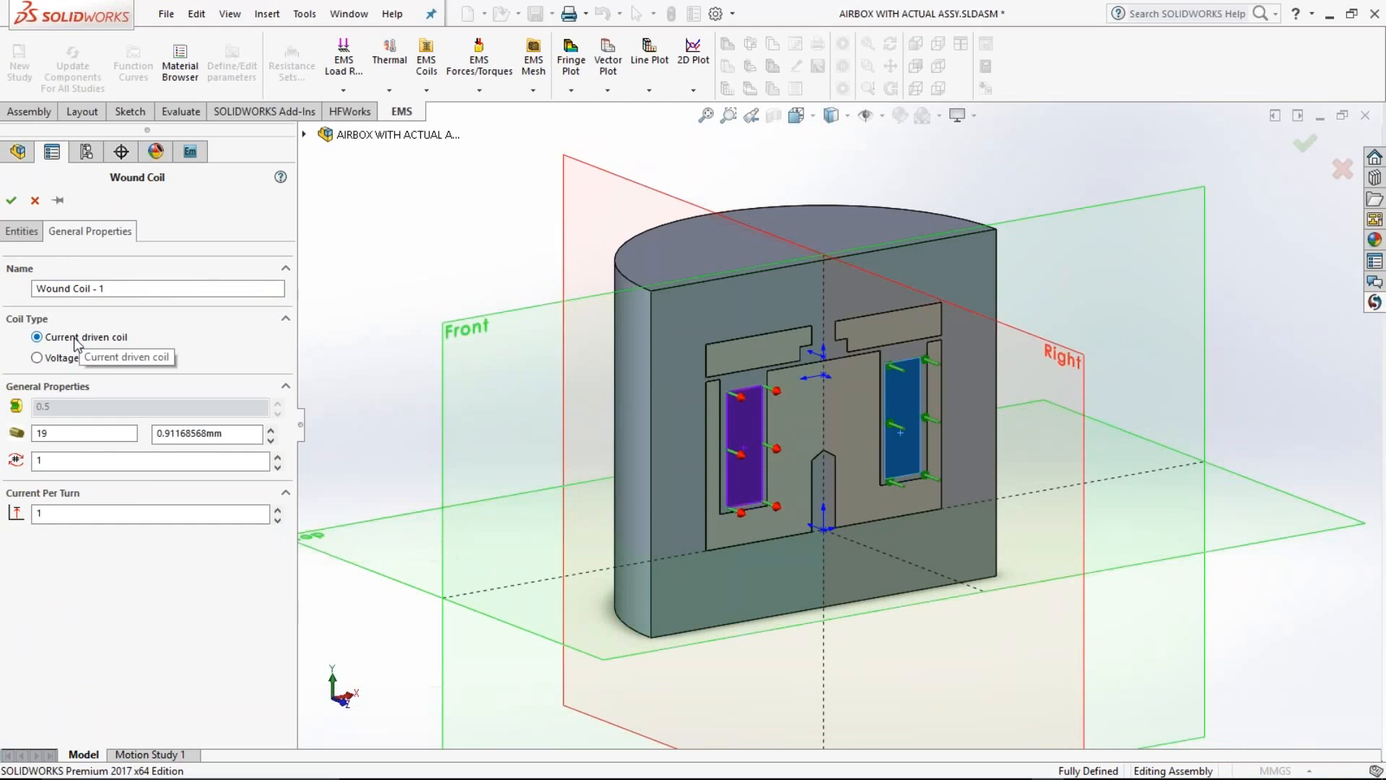
pyautogui.click(69, 459)
pyautogui.write('2400')
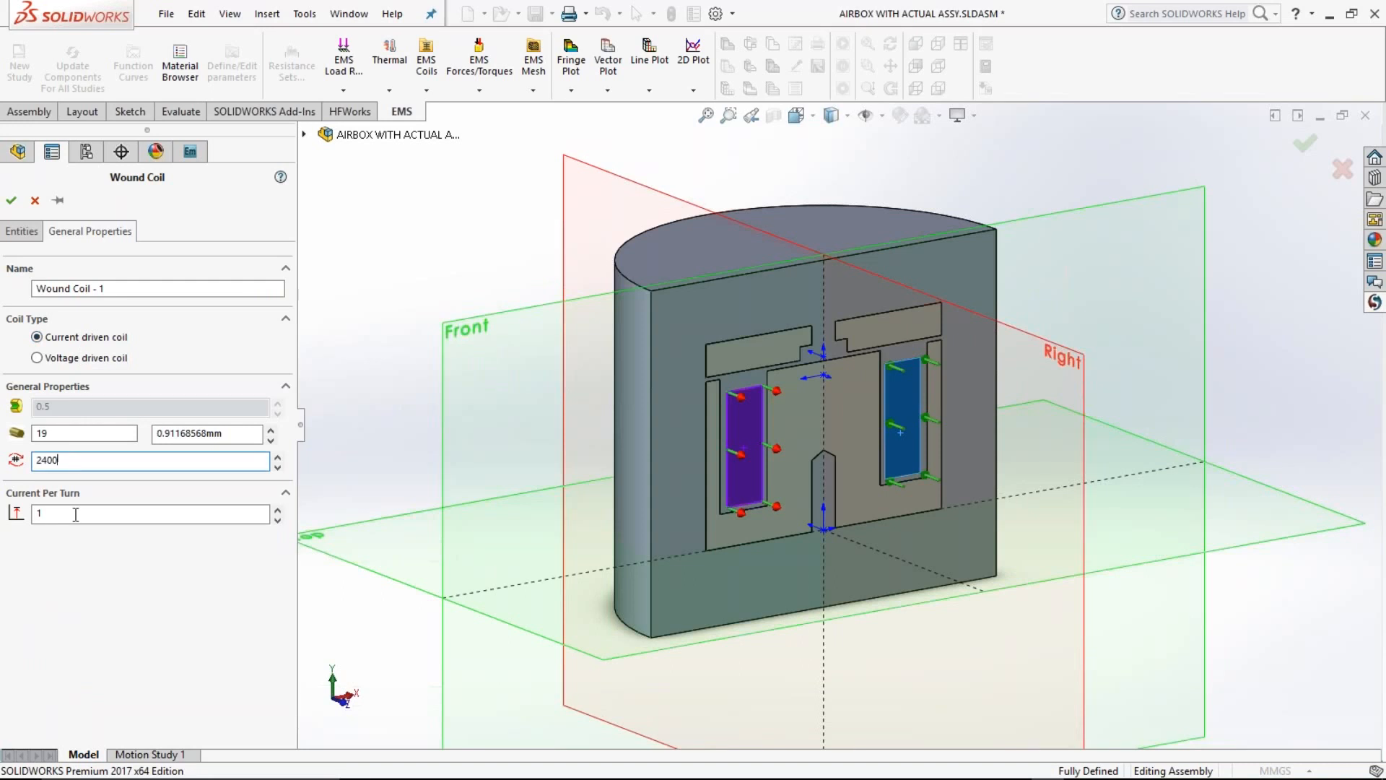
pyautogui.click(75, 514)
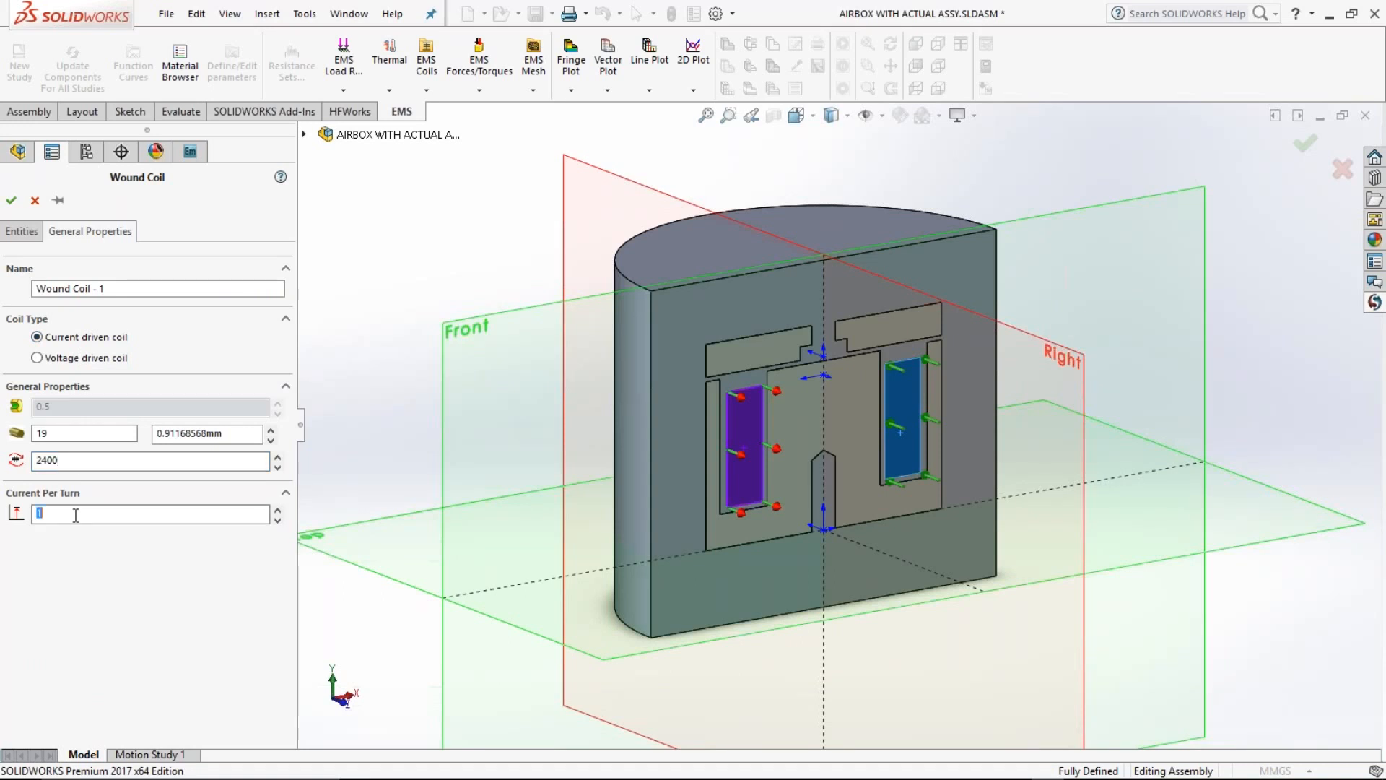
pyautogui.write('0.2')
pyautogui.press('Return')
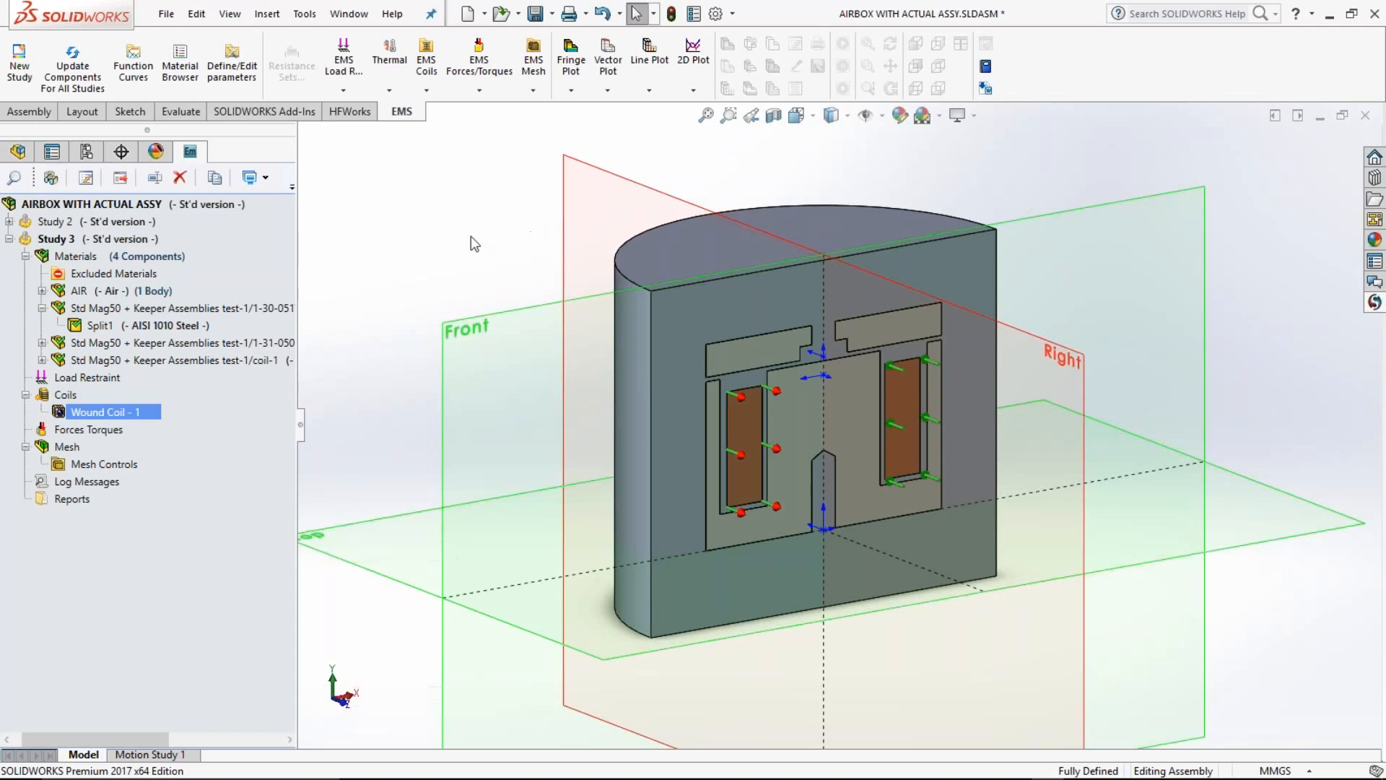
# Step: Add a virtual work force calculation to Study 3 on the keeper part 1-31-0501-Z001, with the torque center at the origin
pyautogui.click(94, 430)
pyautogui.rightClick(94, 432)
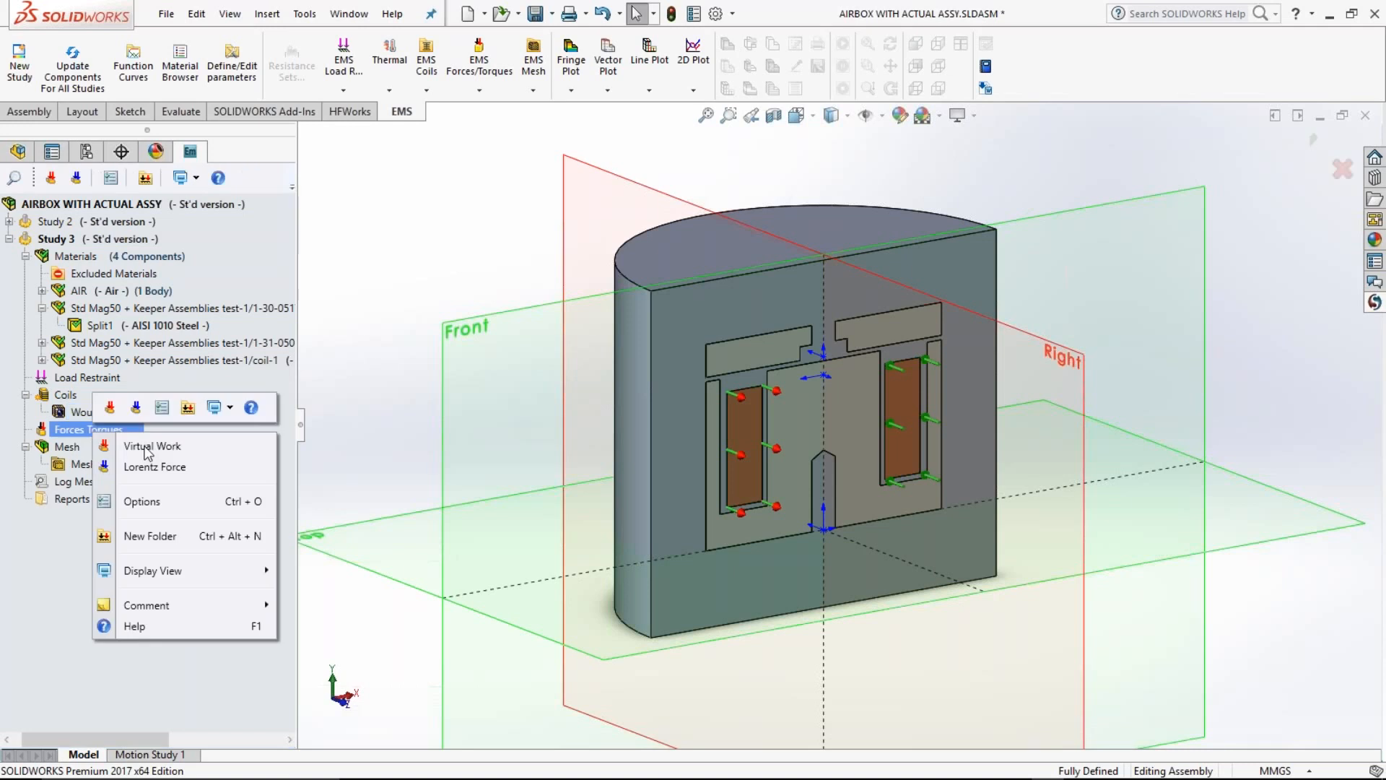
pyautogui.click(148, 449)
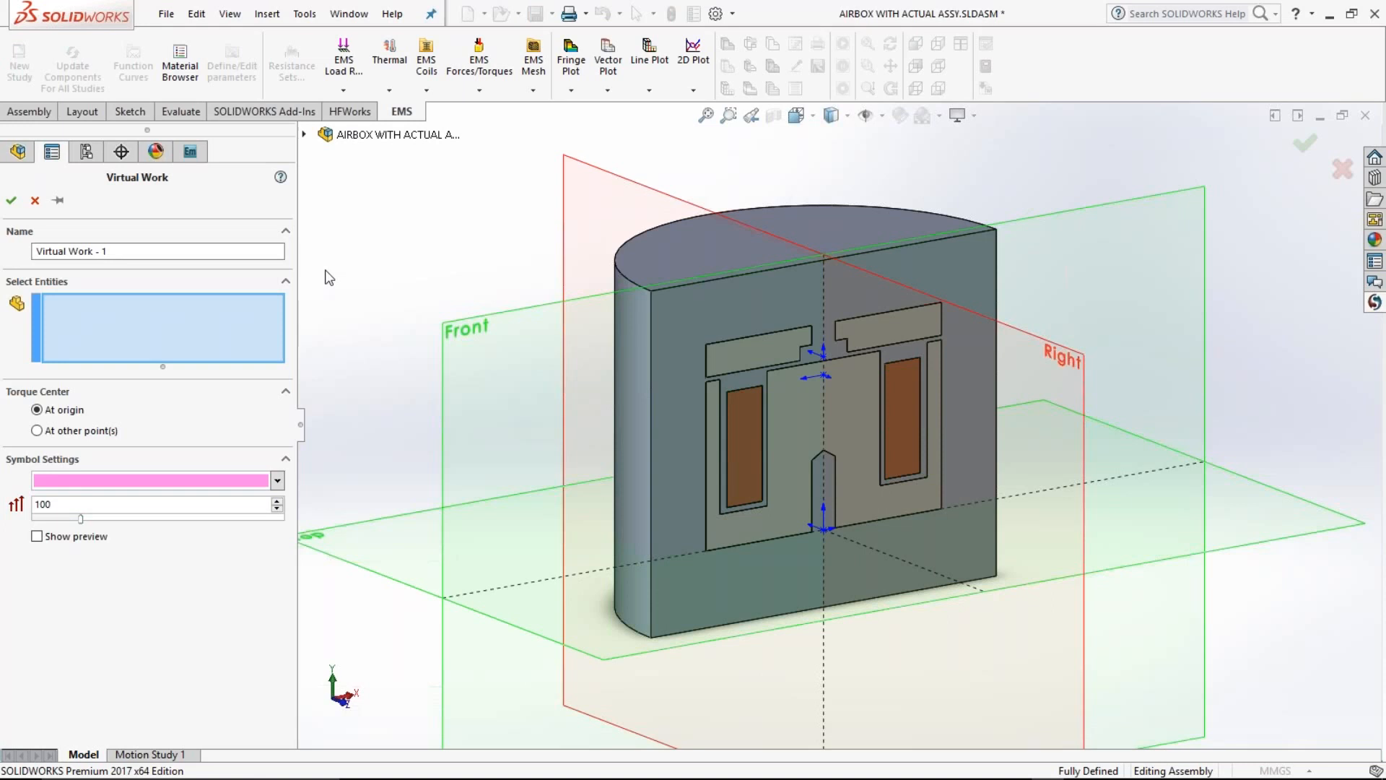
pyautogui.click(304, 134)
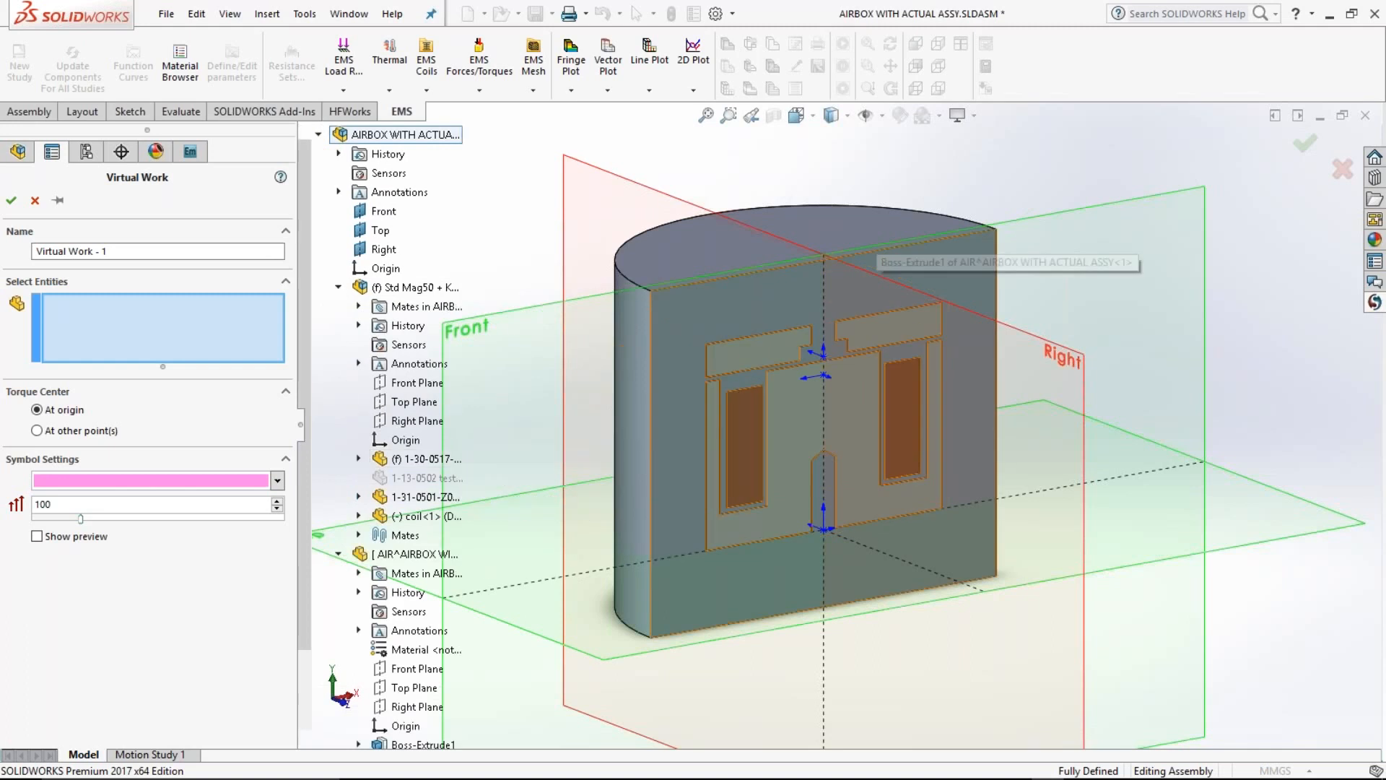
pyautogui.click(415, 288)
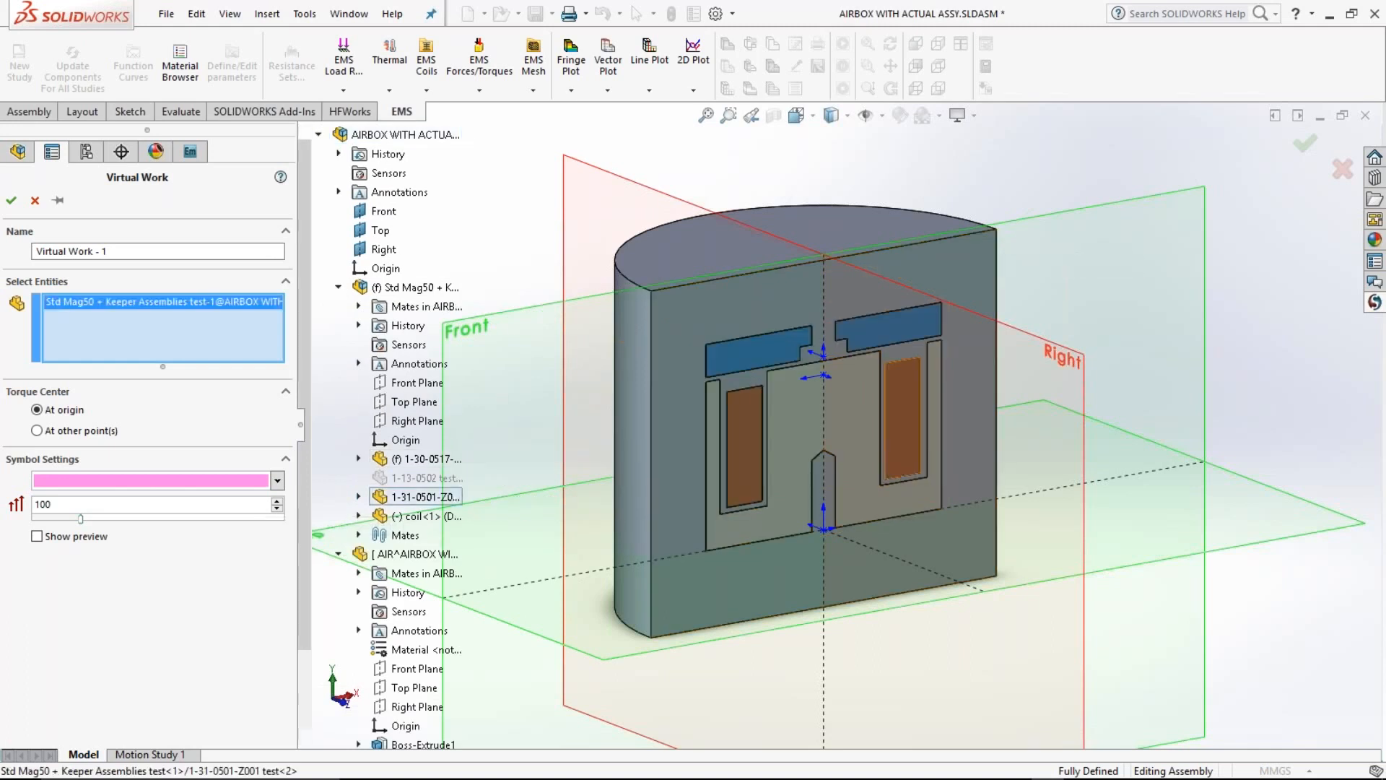
pyautogui.click(12, 202)
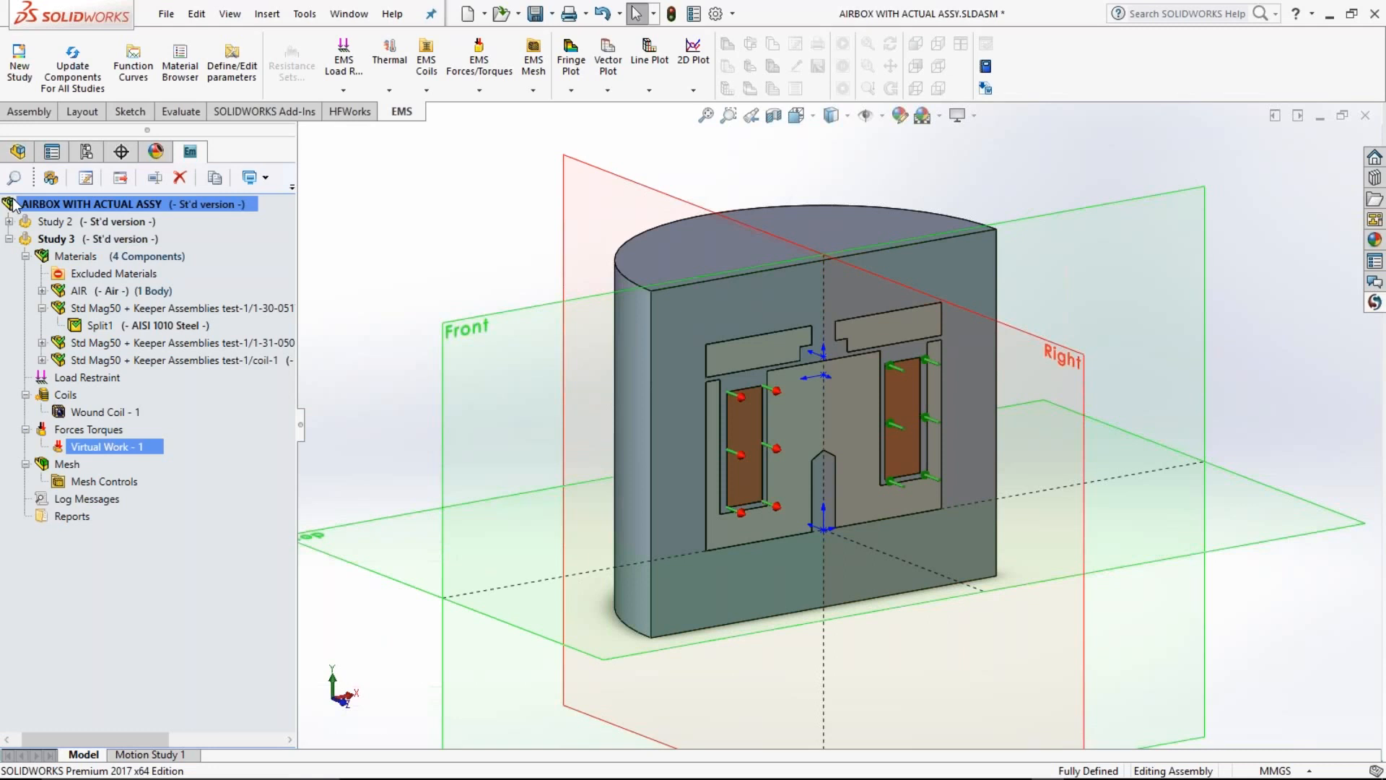
# Step: Display the Magnetic Flux Density - 1 plot from the results of Study 2
pyautogui.moveTo(729, 412); pyautogui.dragTo(650, 357, button='middle')
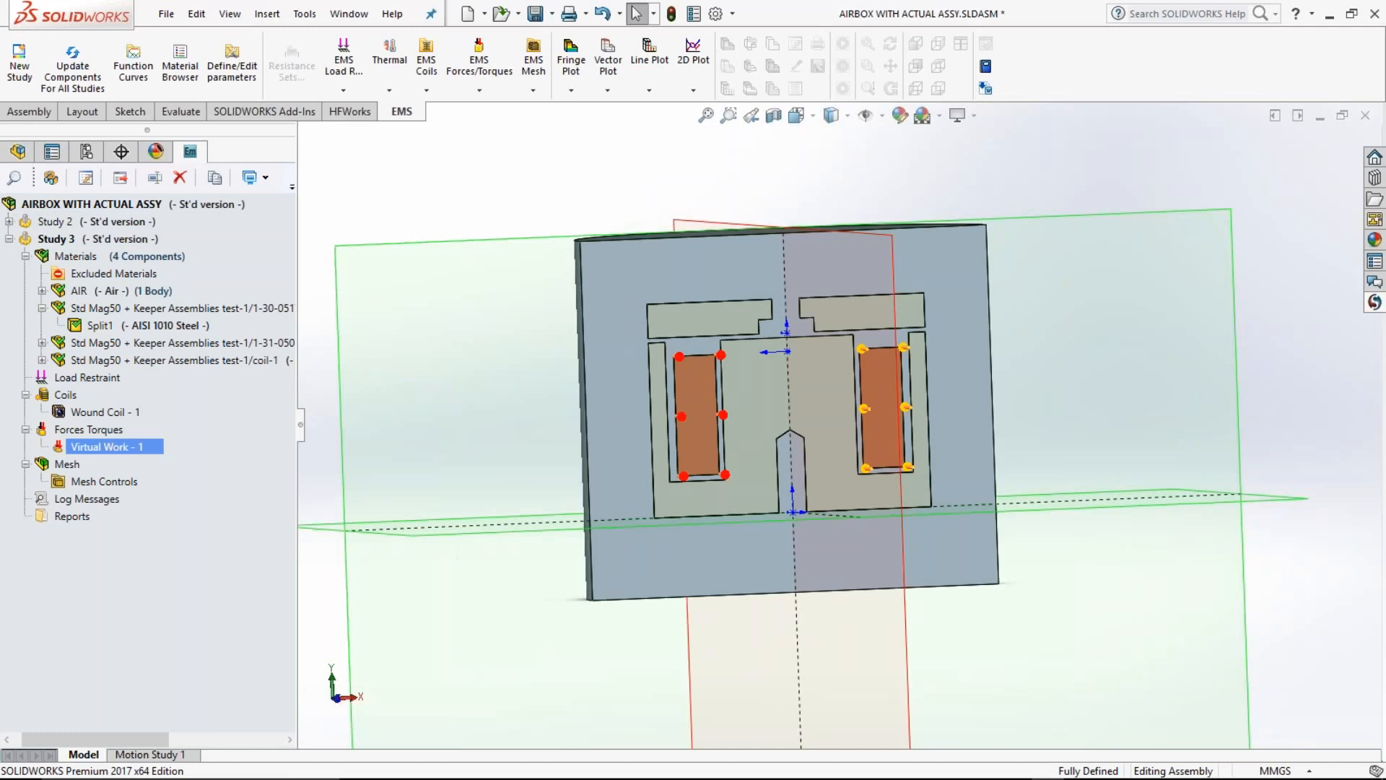
pyautogui.moveTo(723, 368); pyautogui.dragTo(628, 411, button='middle')
pyautogui.click(9, 239)
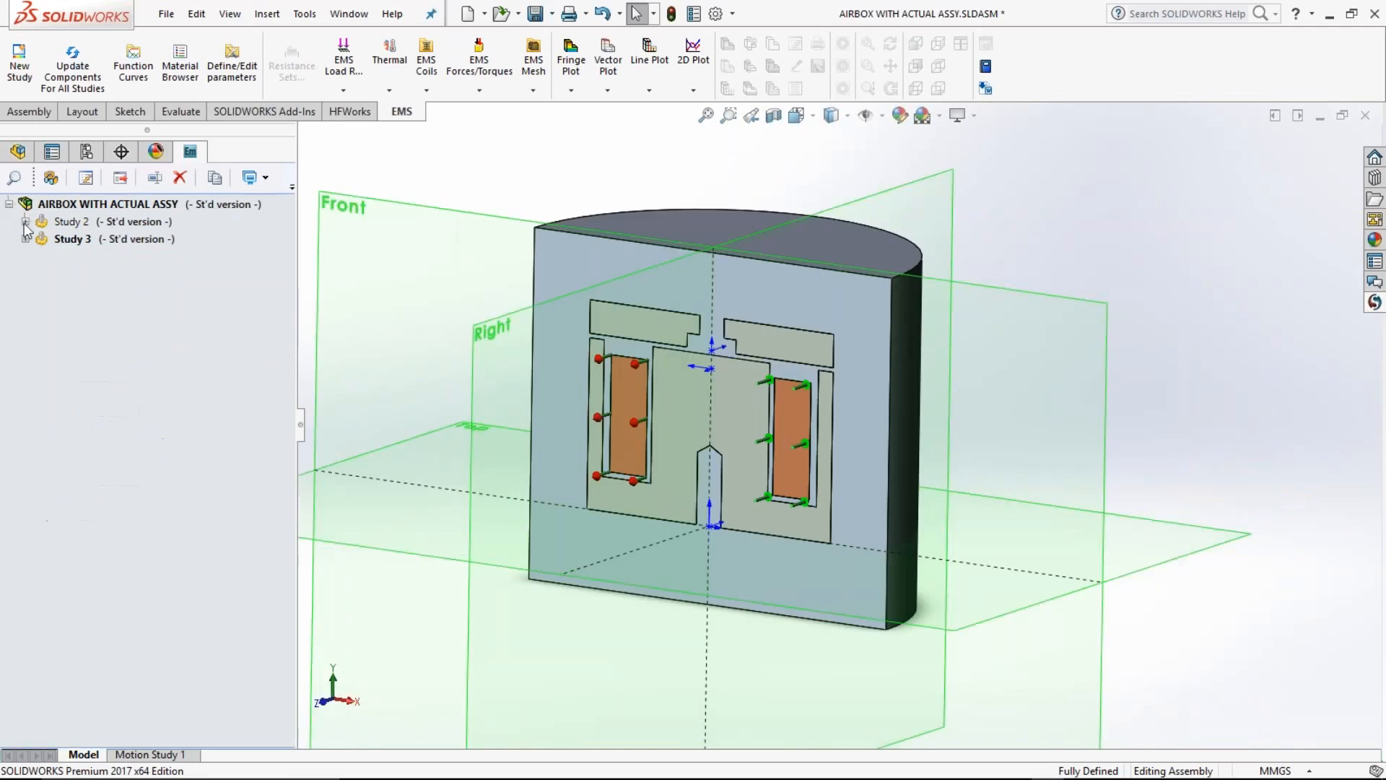
pyautogui.click(25, 222)
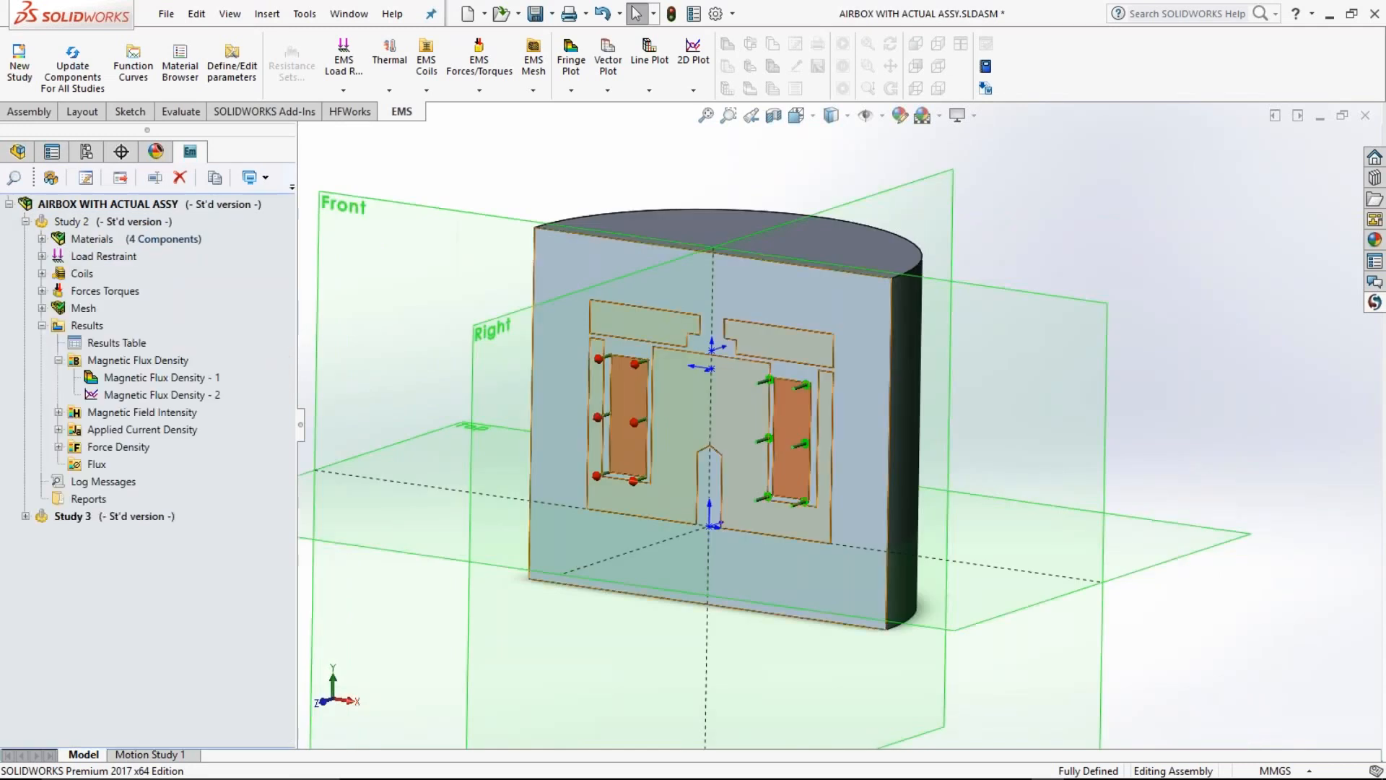
pyautogui.moveTo(553, 405); pyautogui.dragTo(534, 403, button='middle')
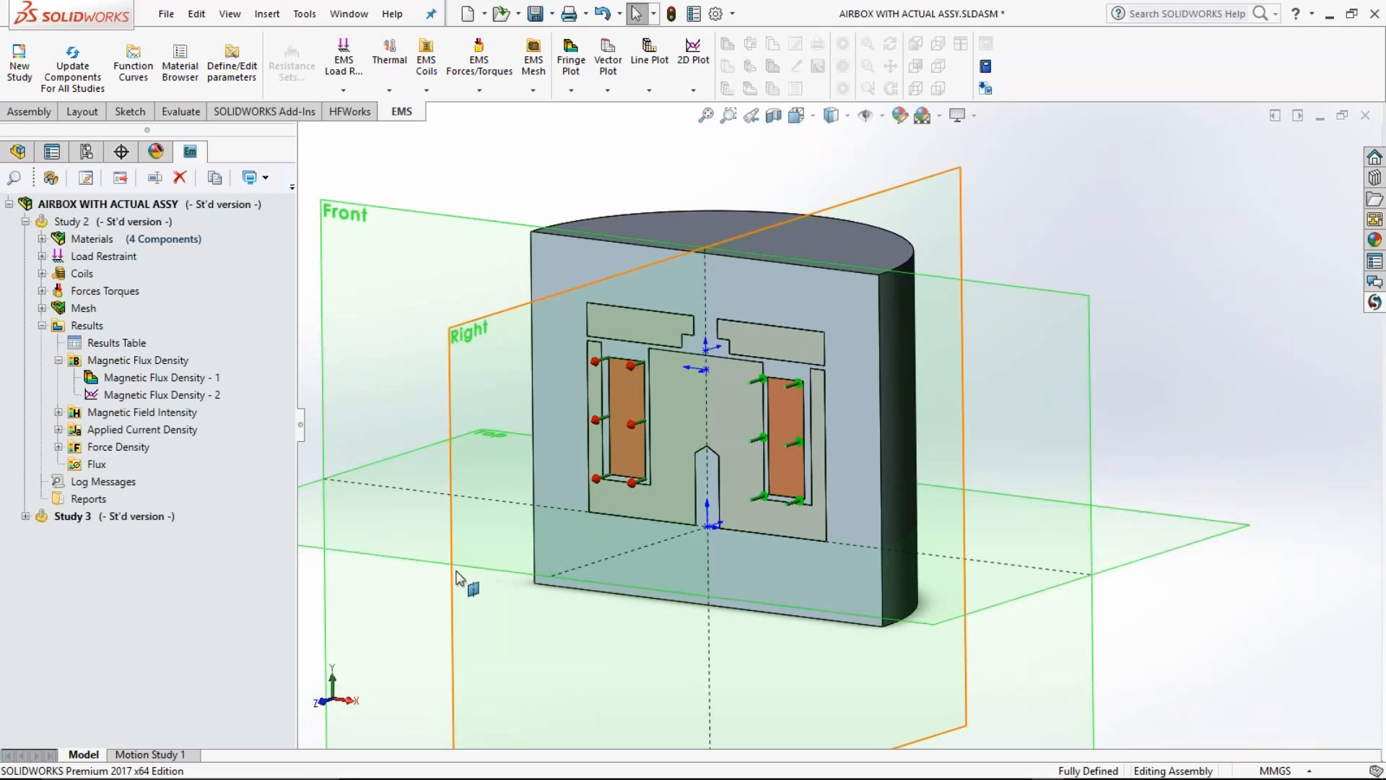
pyautogui.click(165, 379)
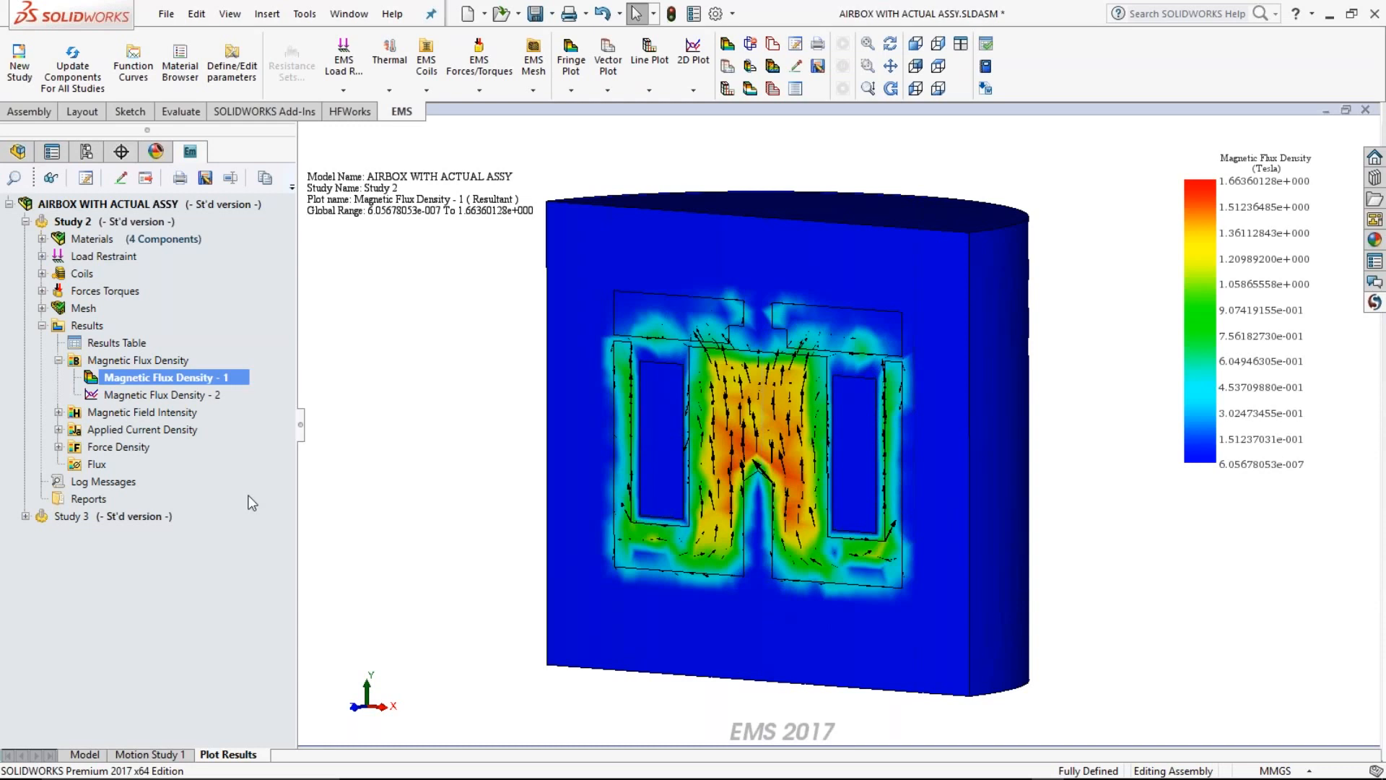
# Step: Apply section clipping to the Magnetic Flux Density - 1 plot with a horizontal plane cutting through the magnet
pyautogui.rightClick(238, 417)
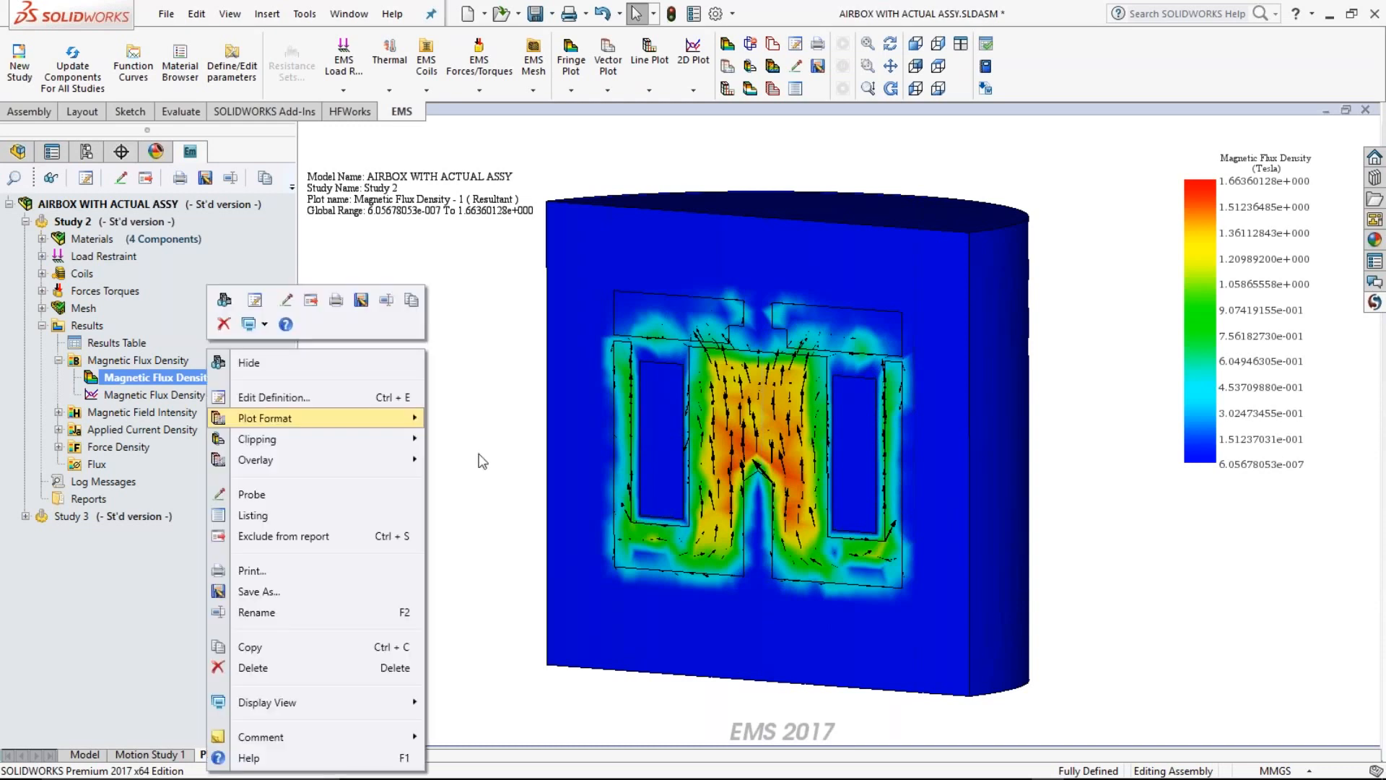
pyautogui.moveTo(325, 440)
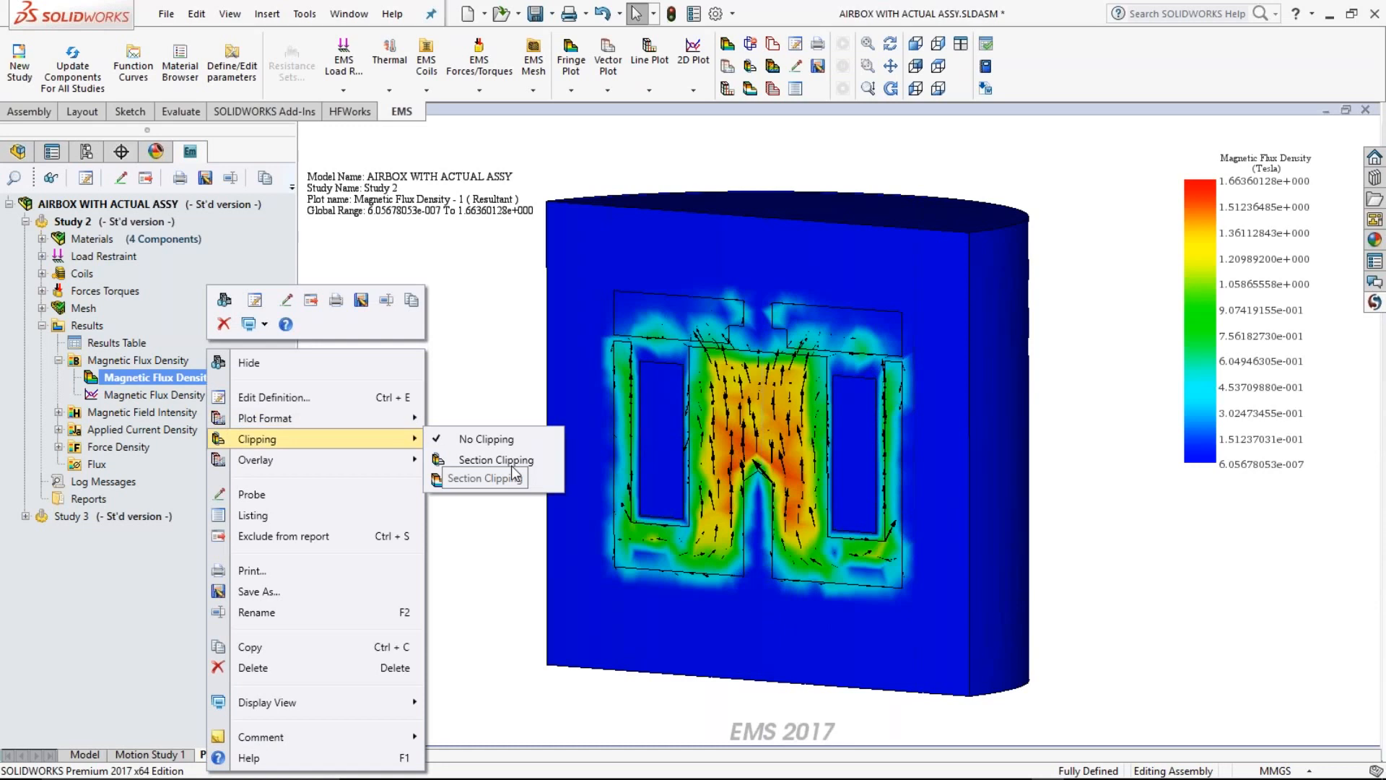
pyautogui.click(511, 465)
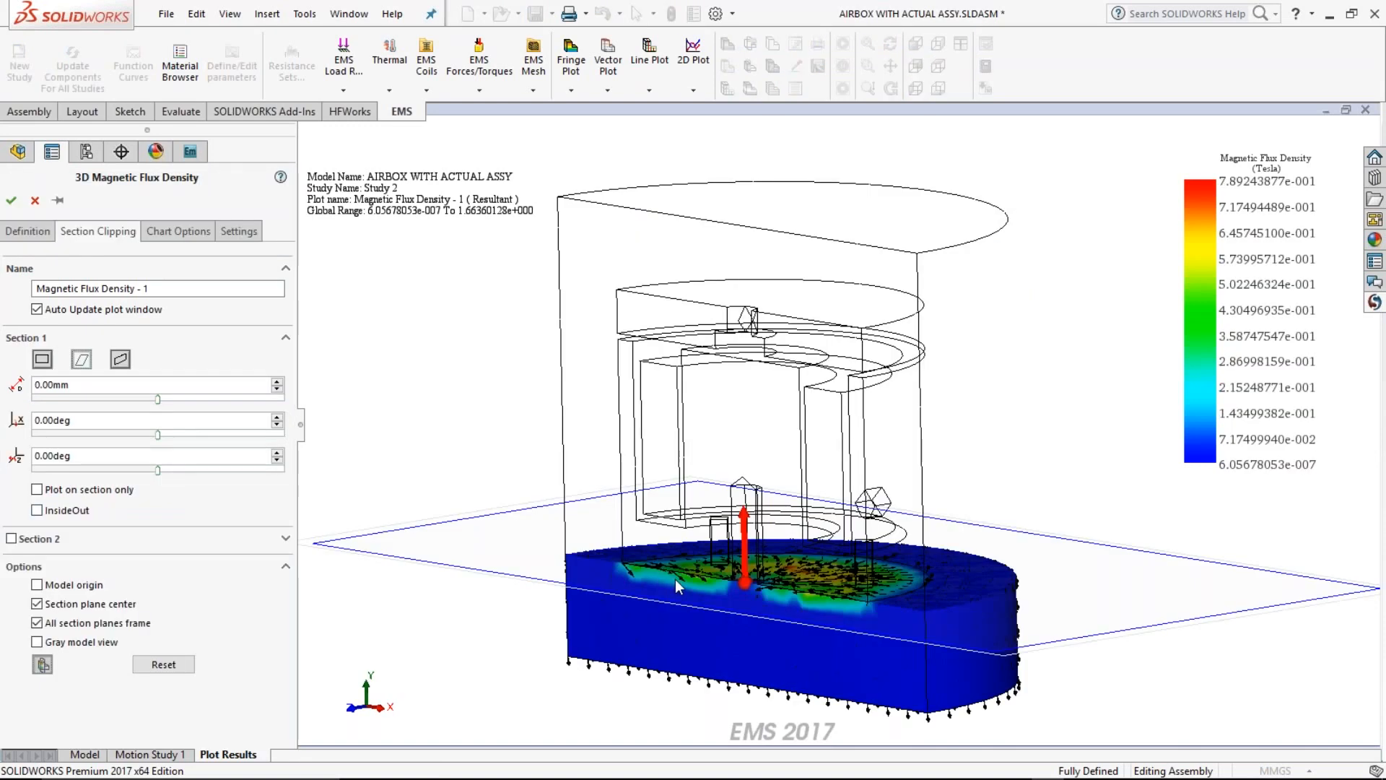
pyautogui.moveTo(674, 579); pyautogui.dragTo(679, 610, button='middle')
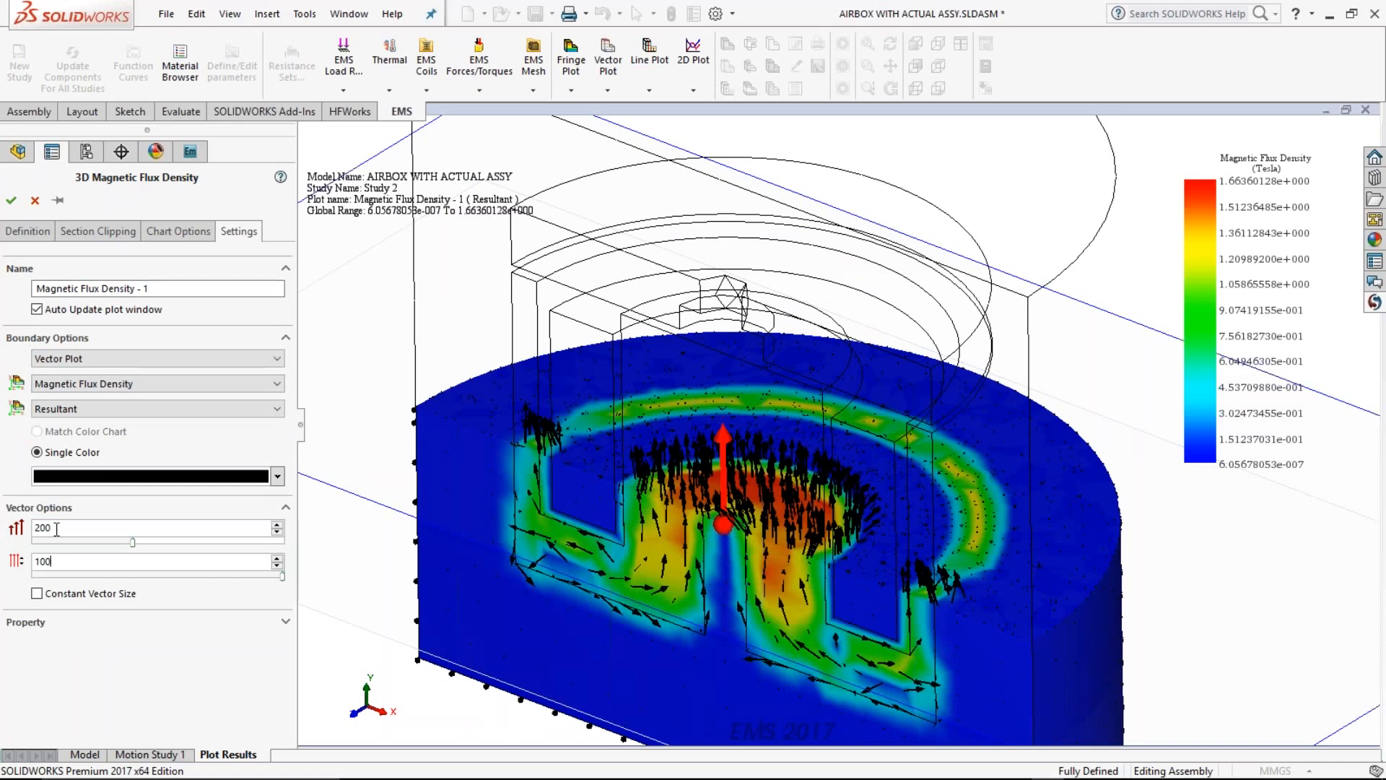
# Step: Set the plot's vector density to 97 and its single vector color to red, and close the plot settings
pyautogui.scroll(-1, 55, 569)
pyautogui.click(55, 568)
pyautogui.press('BackSpace')
pyautogui.write('7')
pyautogui.click(78, 477)
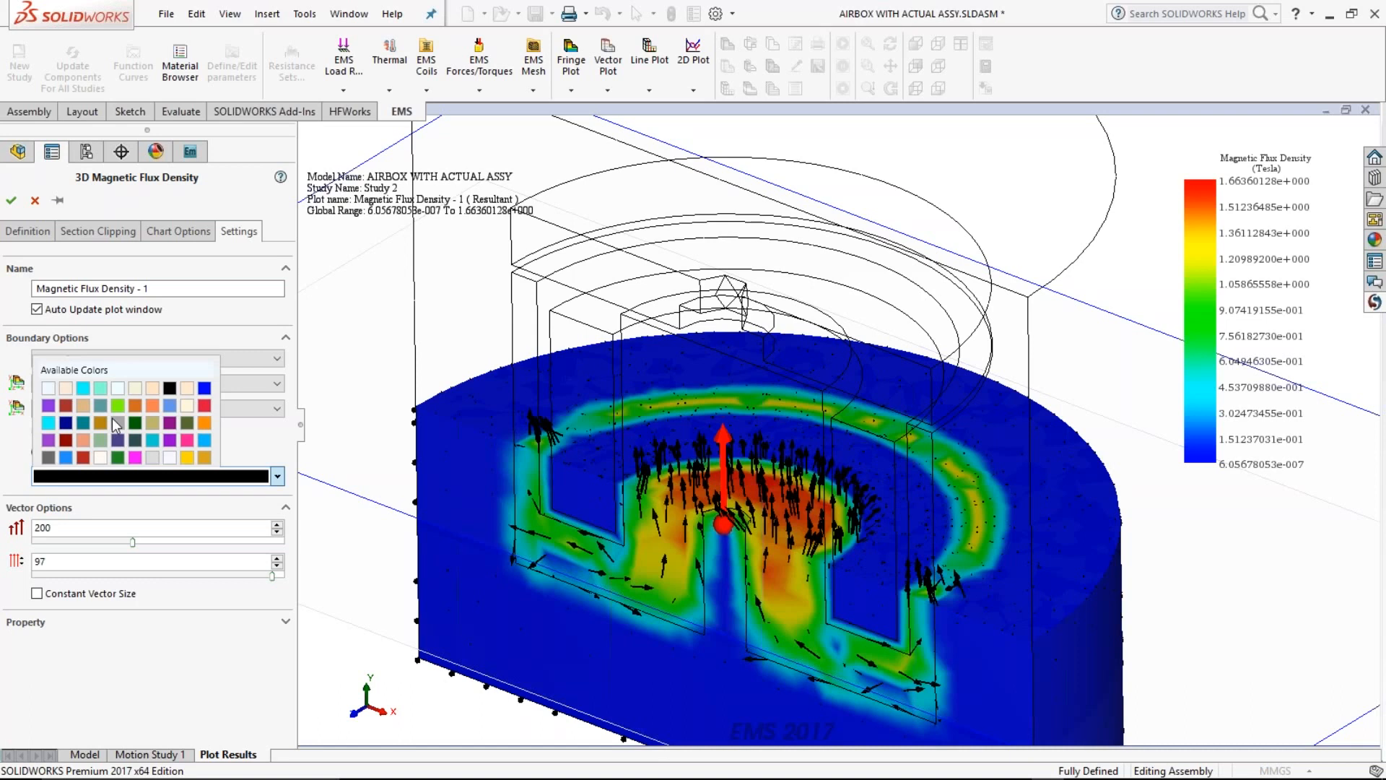
pyautogui.click(113, 421)
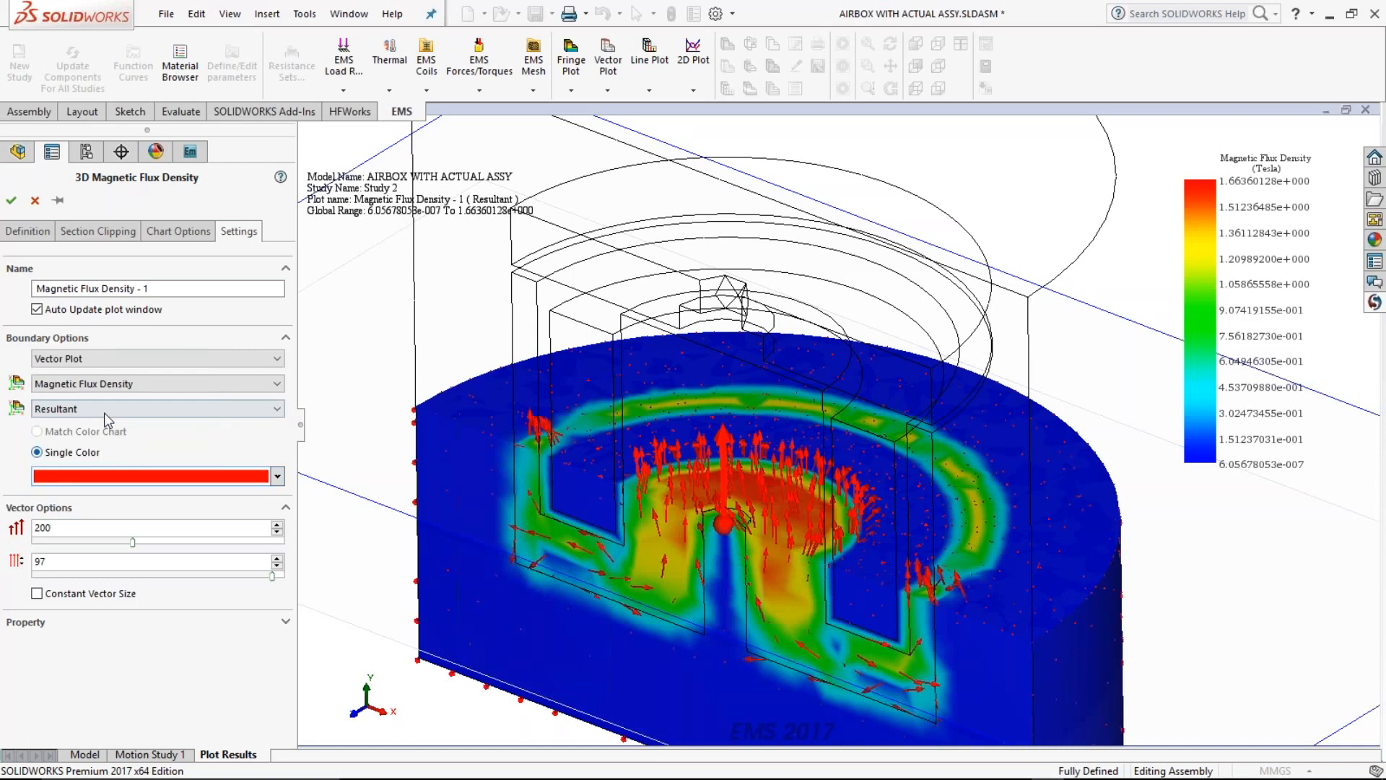
pyautogui.click(104, 413)
pyautogui.click(39, 196)
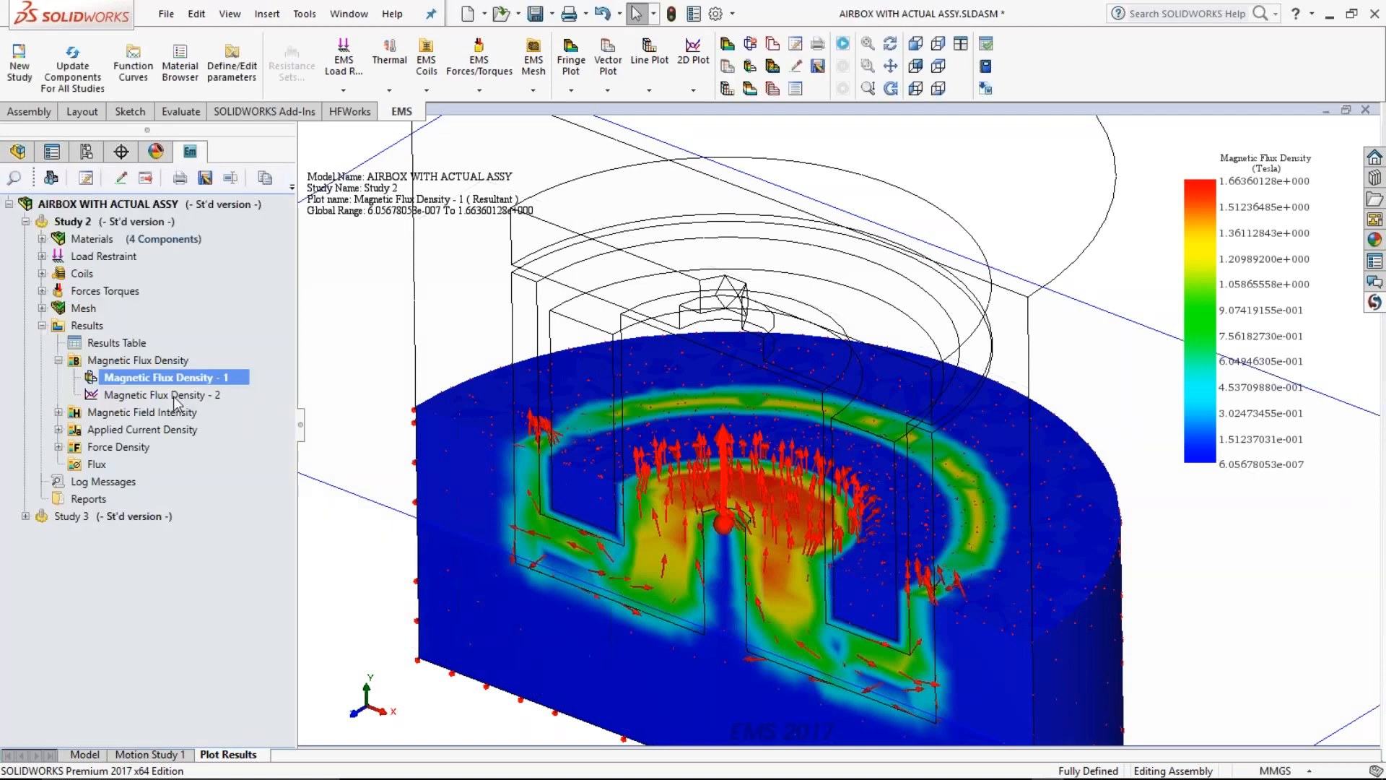
# Step: Start a new linear 2D plot of magnetic flux density for Study 2
pyautogui.keyDown('ctrl'); pyautogui.click(174, 395); pyautogui.keyUp('ctrl')
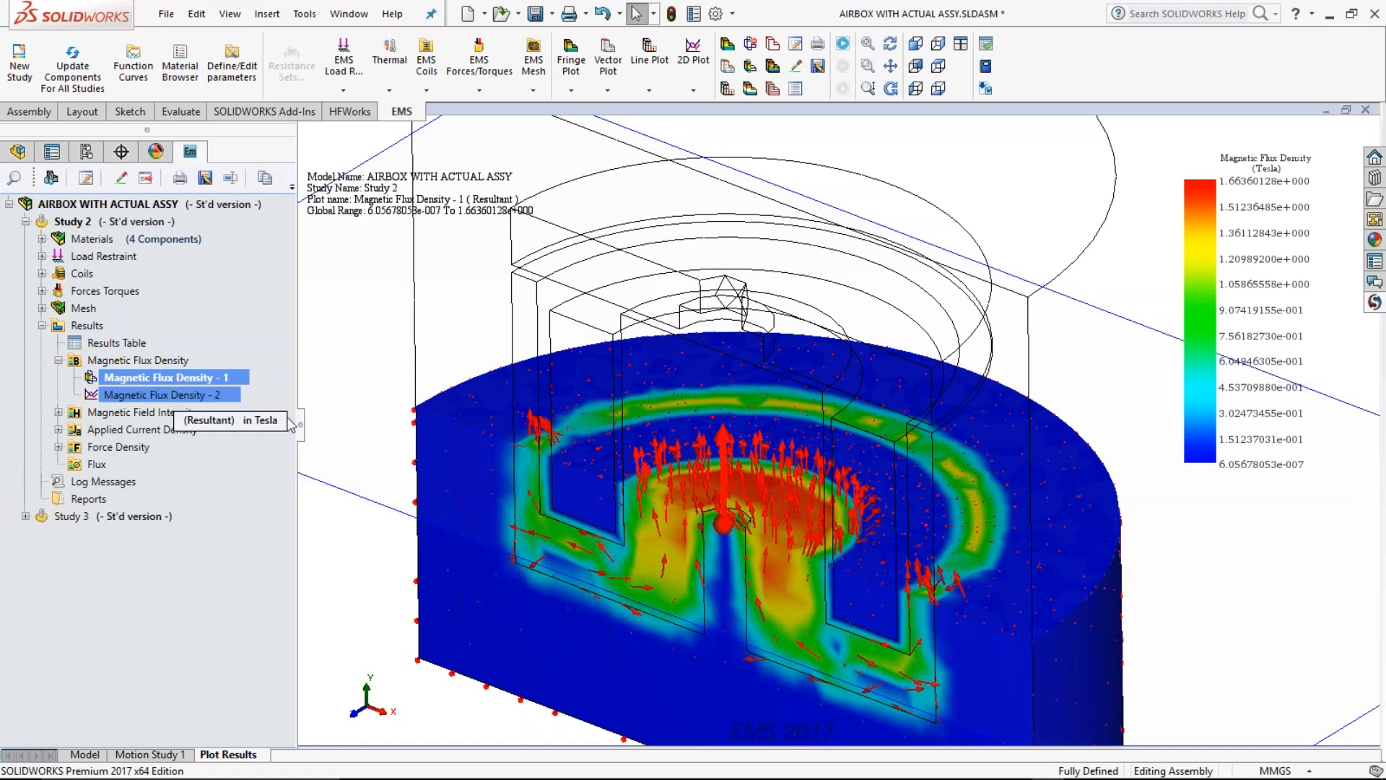
pyautogui.click(173, 377)
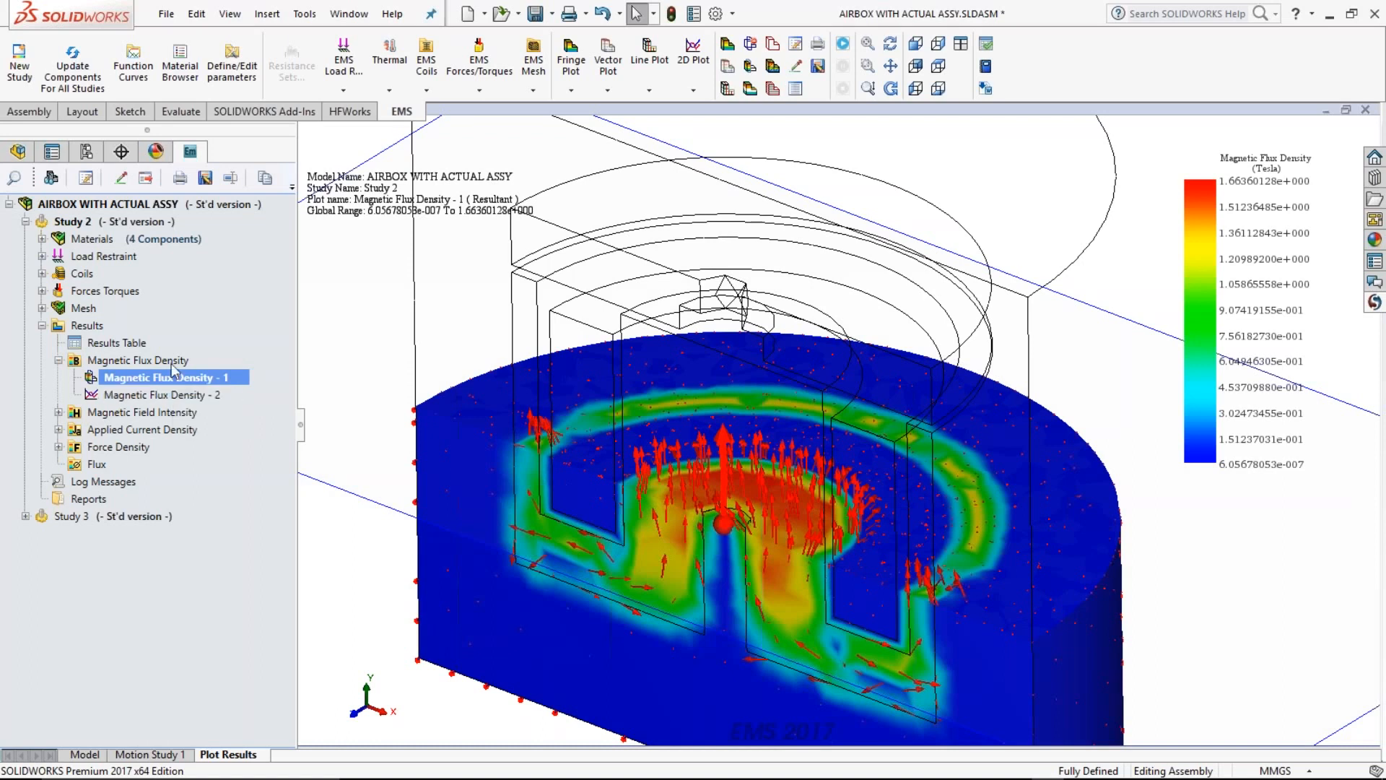
pyautogui.rightClick(171, 361)
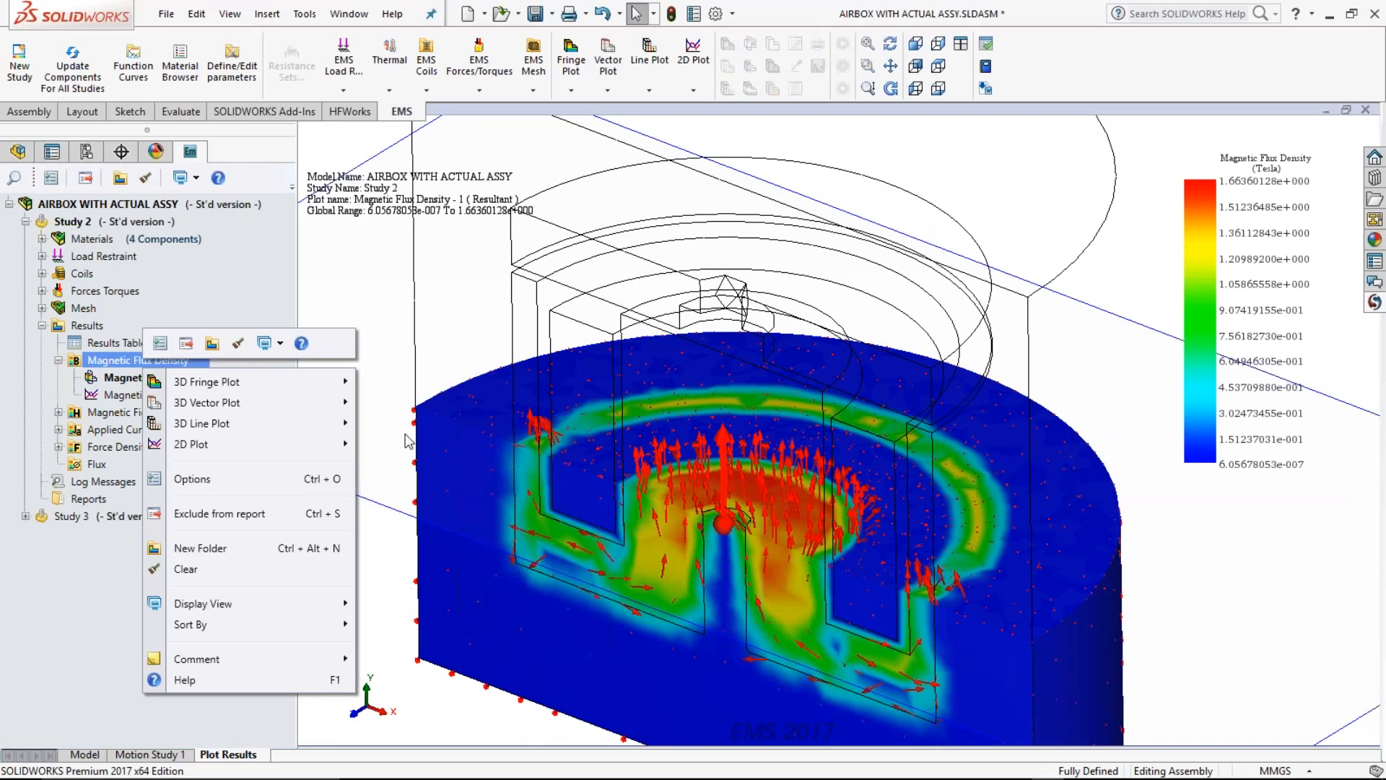
pyautogui.moveTo(332, 444)
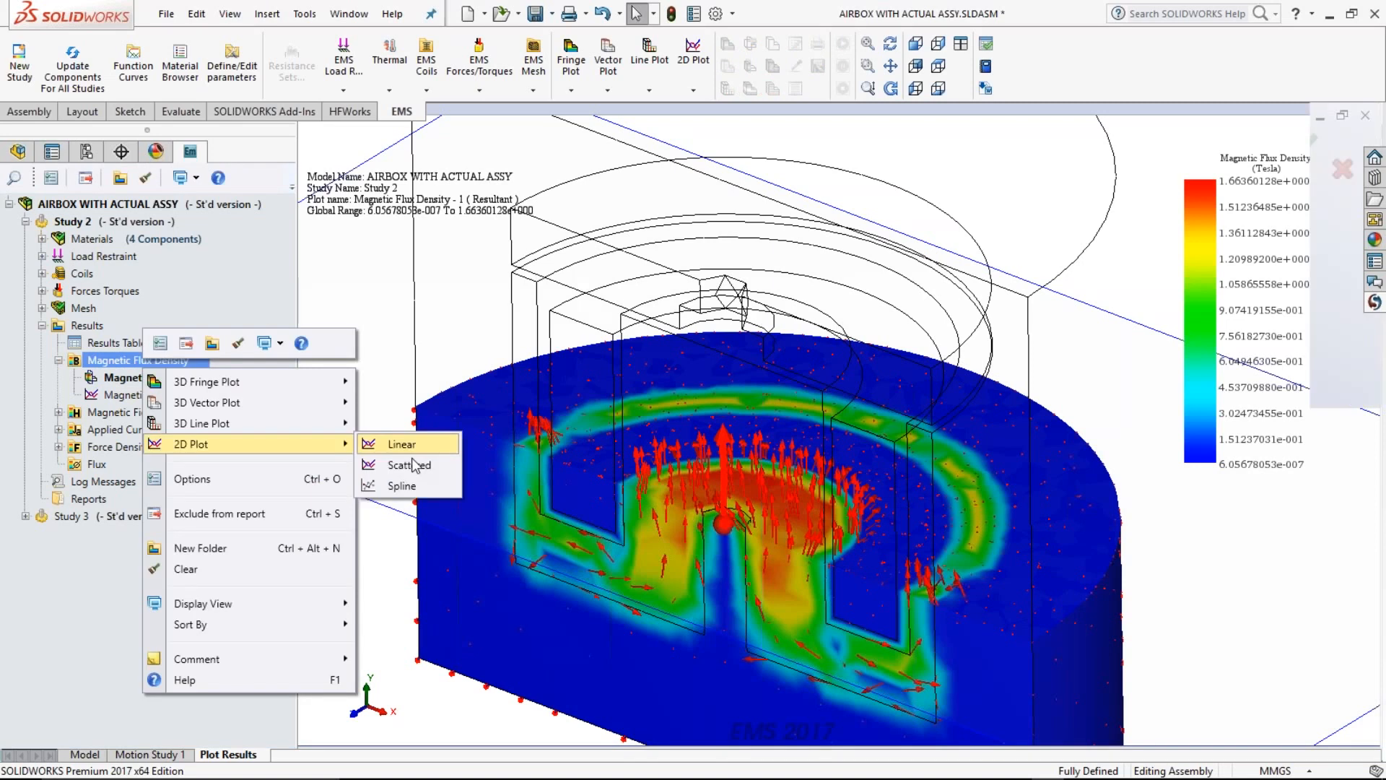
pyautogui.click(405, 444)
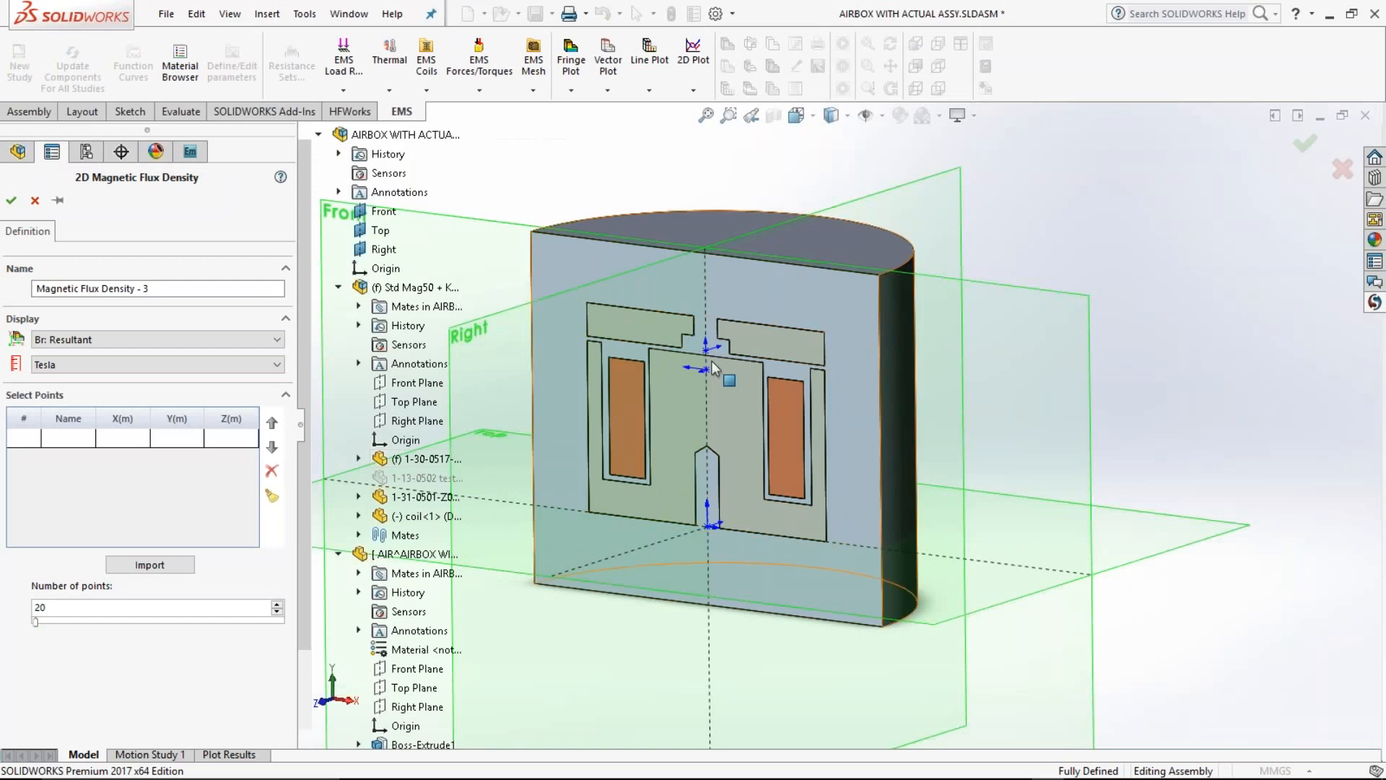
# Step: Pick two plot points on the center axis, at the core's top edge and at the tip of its central hole
pyautogui.moveTo(712, 361); pyautogui.dragTo(719, 360, button='middle')
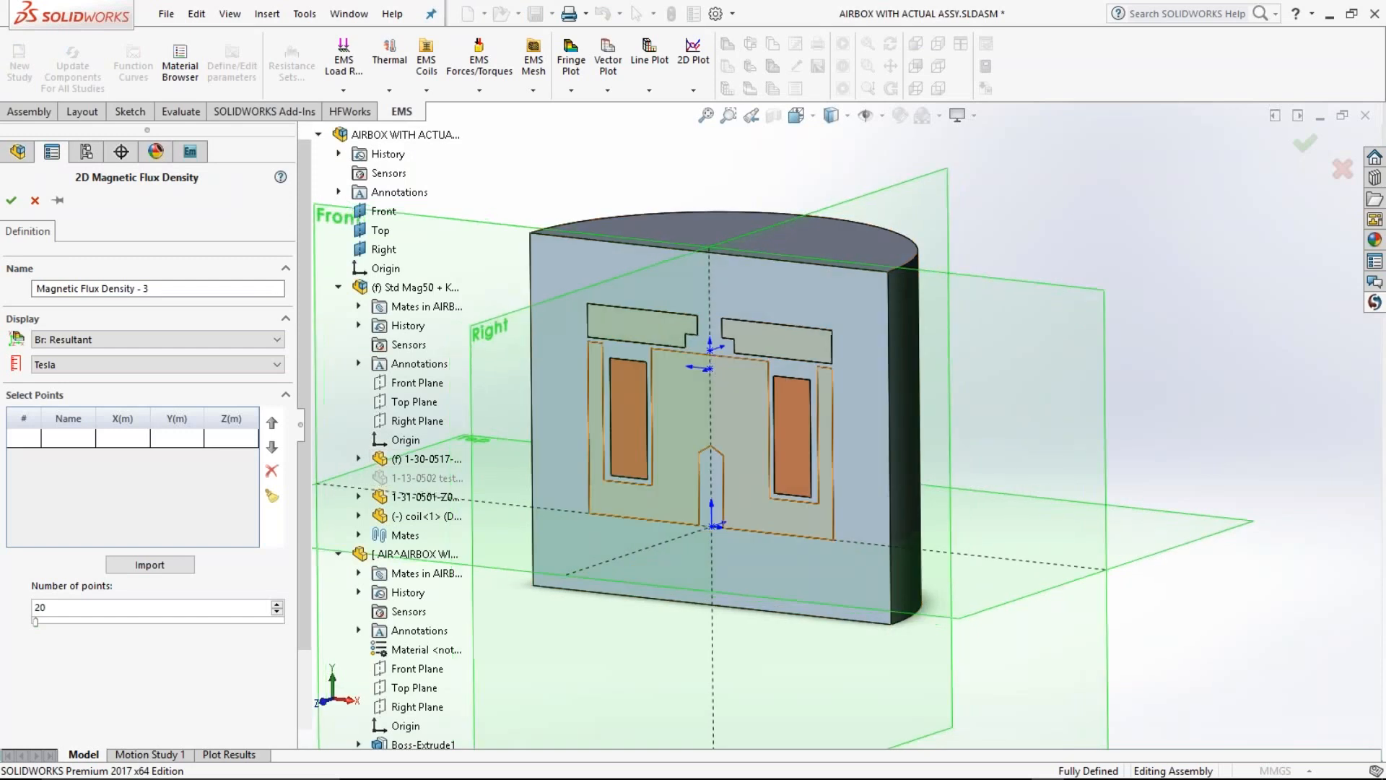
pyautogui.click(715, 352)
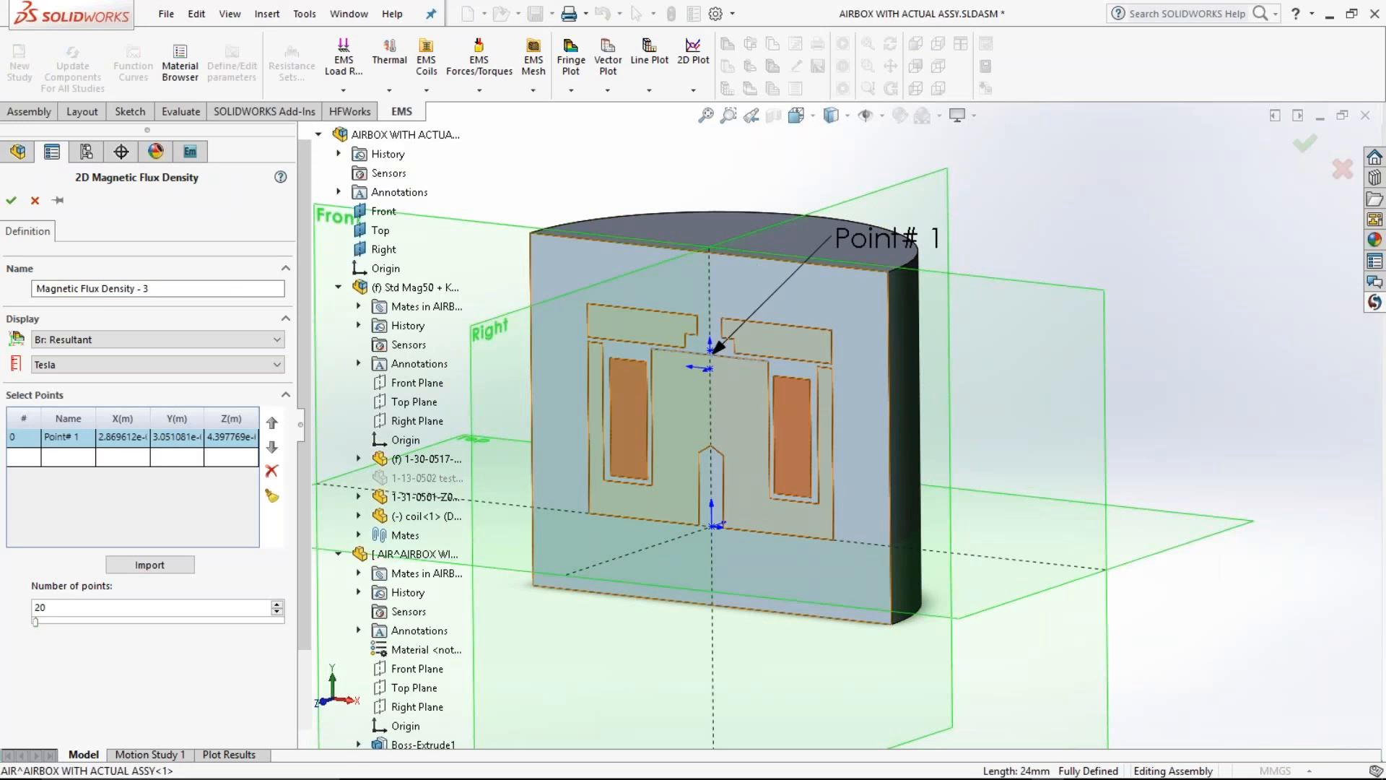
pyautogui.click(711, 446)
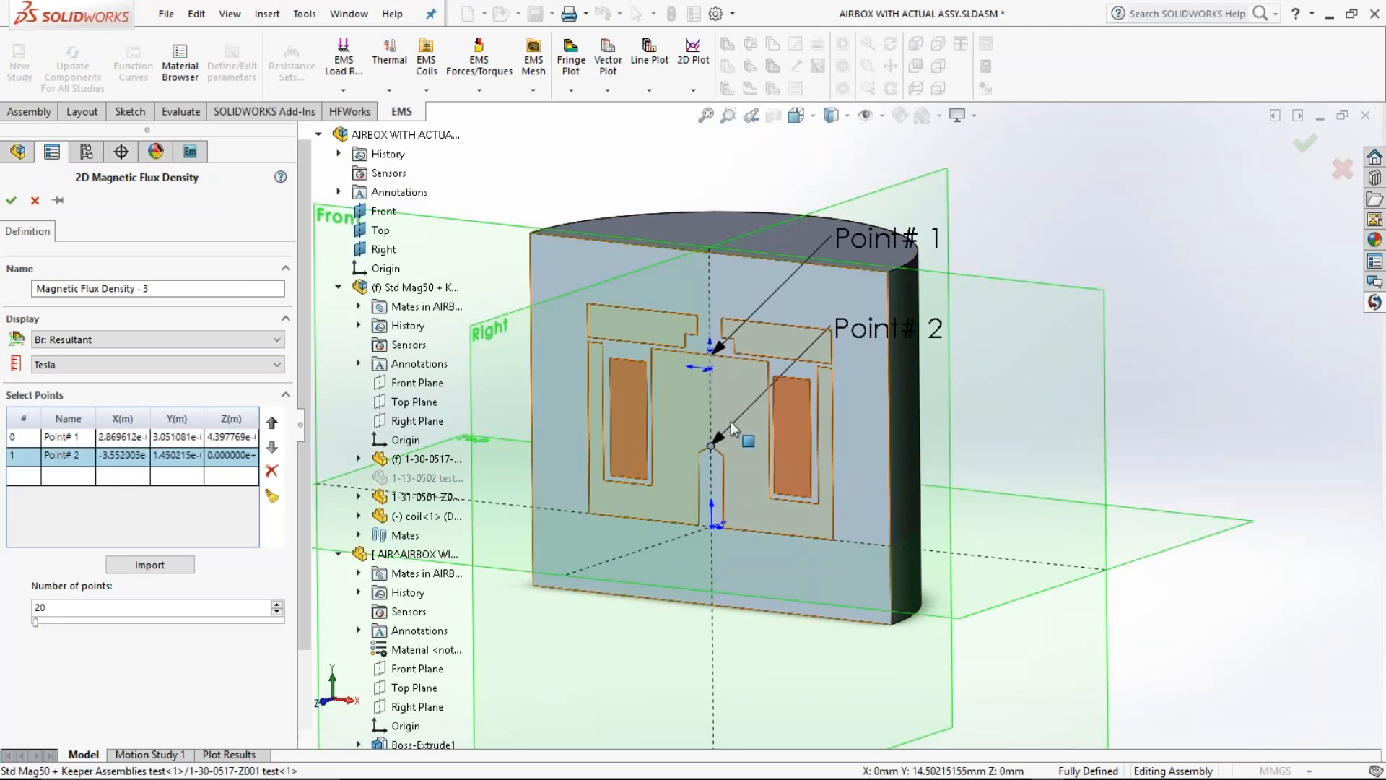
pyautogui.moveTo(731, 421); pyautogui.dragTo(709, 435, button='middle')
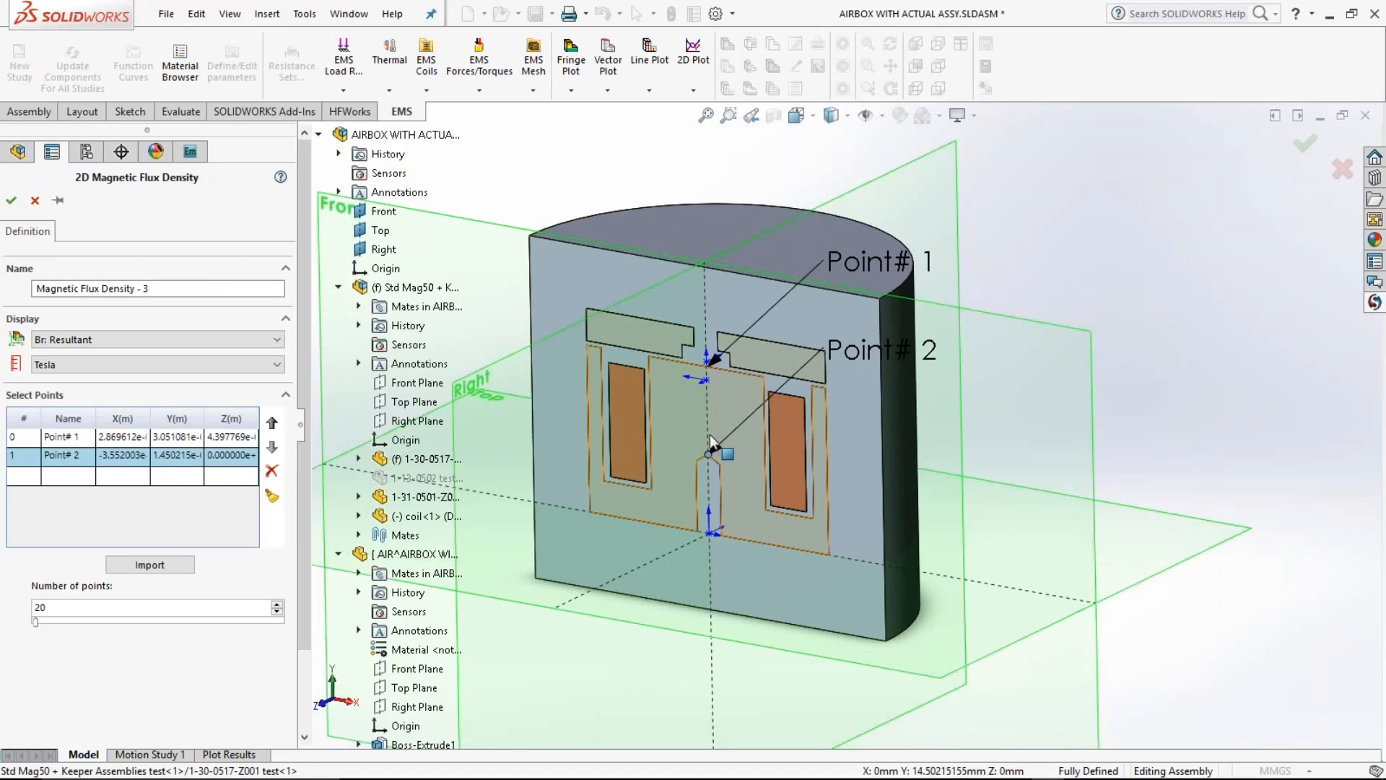
pyautogui.scroll(-1, 709, 435)
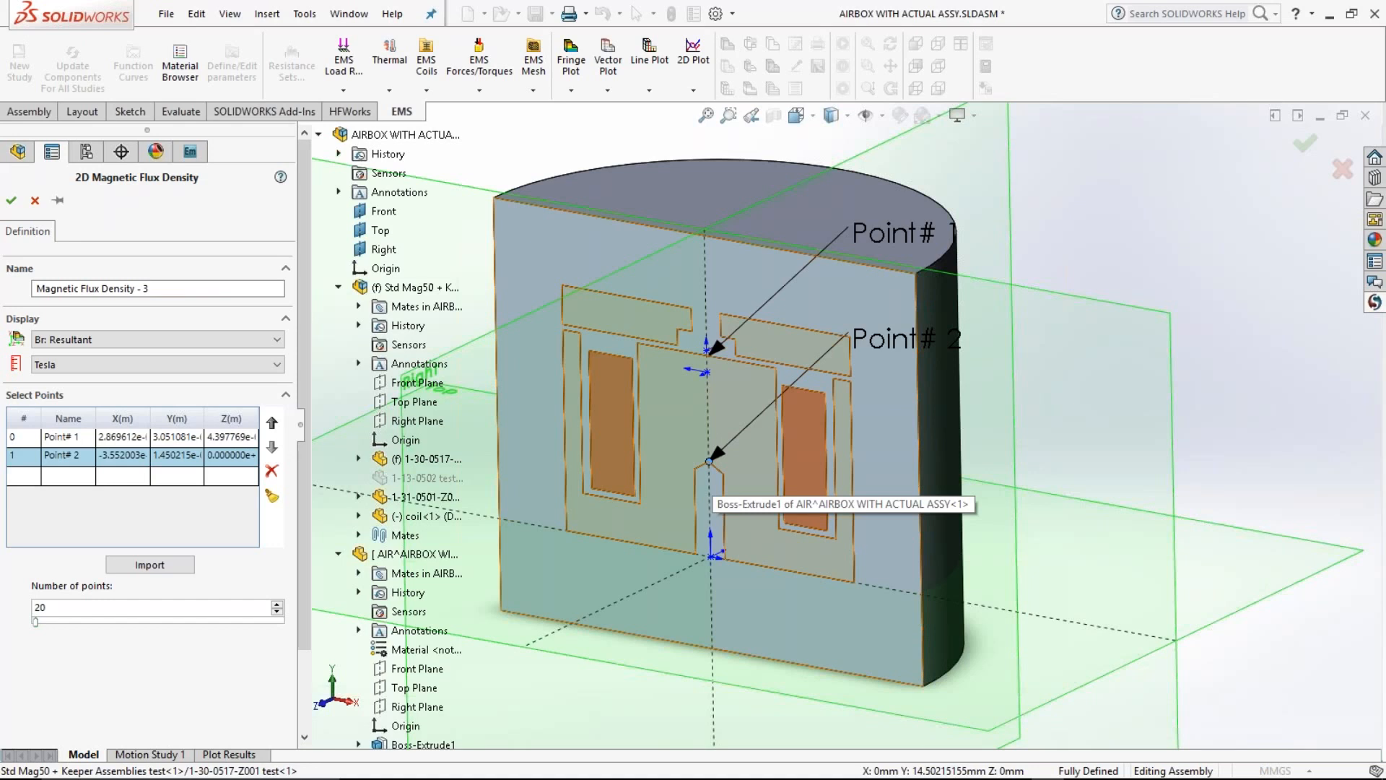
# Step: Import the saved points Point1 and Point2 into the 2D plot and delete the picked Point# 1 and Point# 2
pyautogui.click(150, 565)
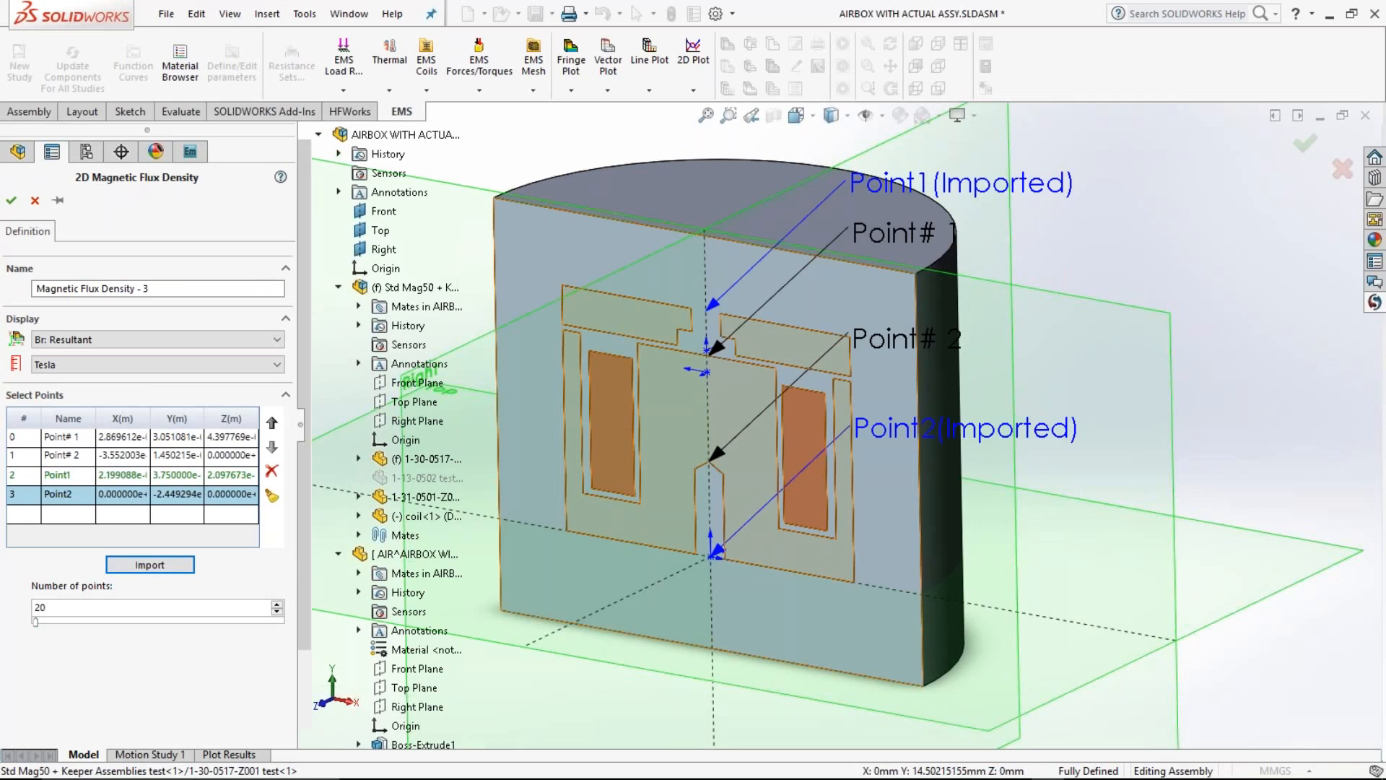
pyautogui.moveTo(1209, 672); pyautogui.dragTo(1226, 618, button='middle')
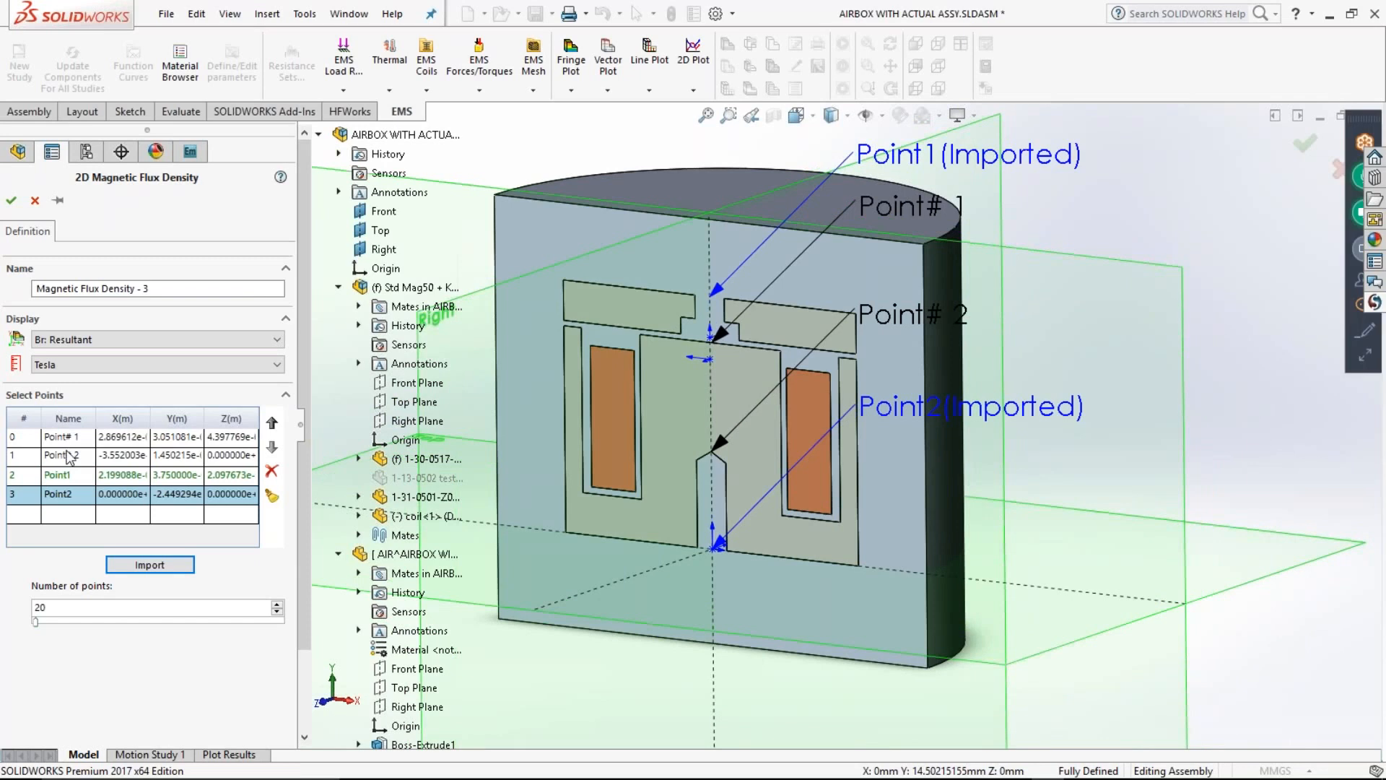
pyautogui.moveTo(66, 438); pyautogui.dragTo(66, 456)
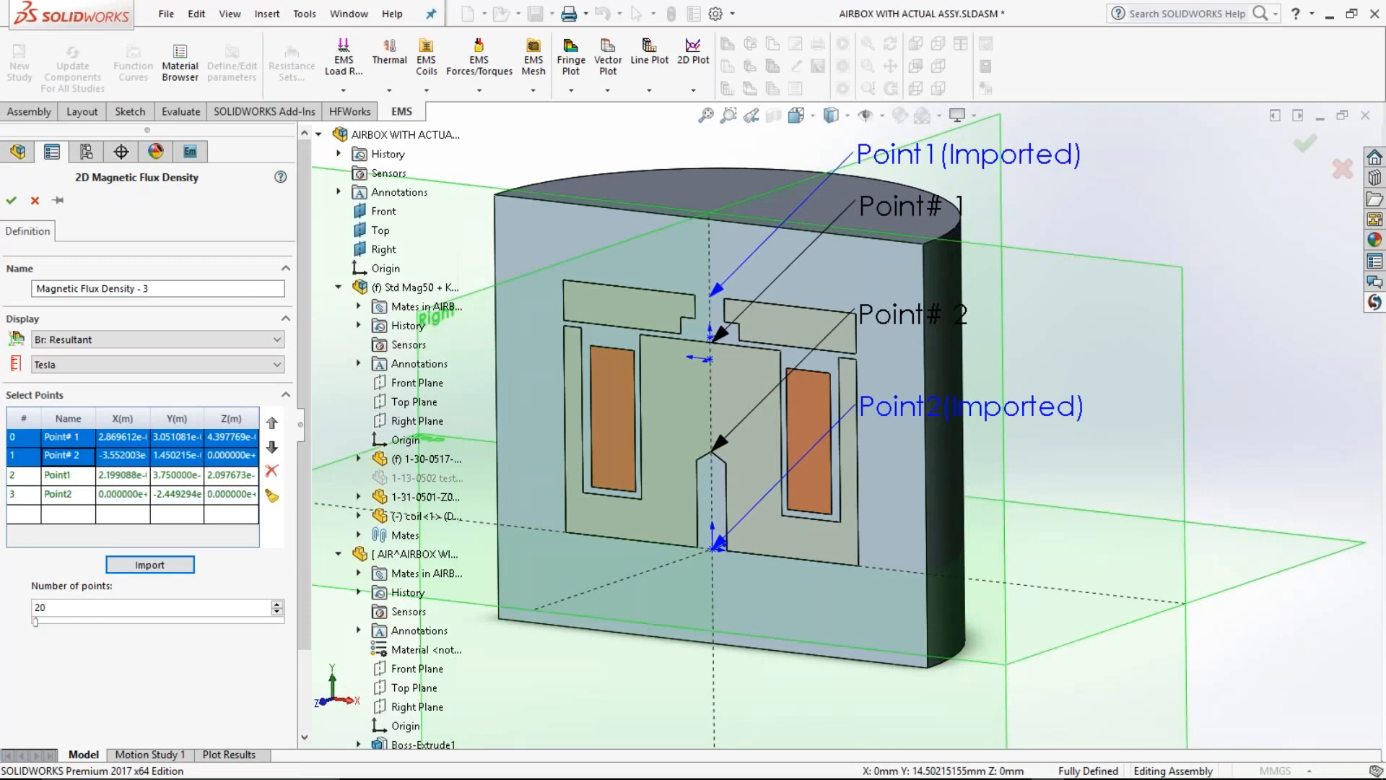
pyautogui.press('Delete')
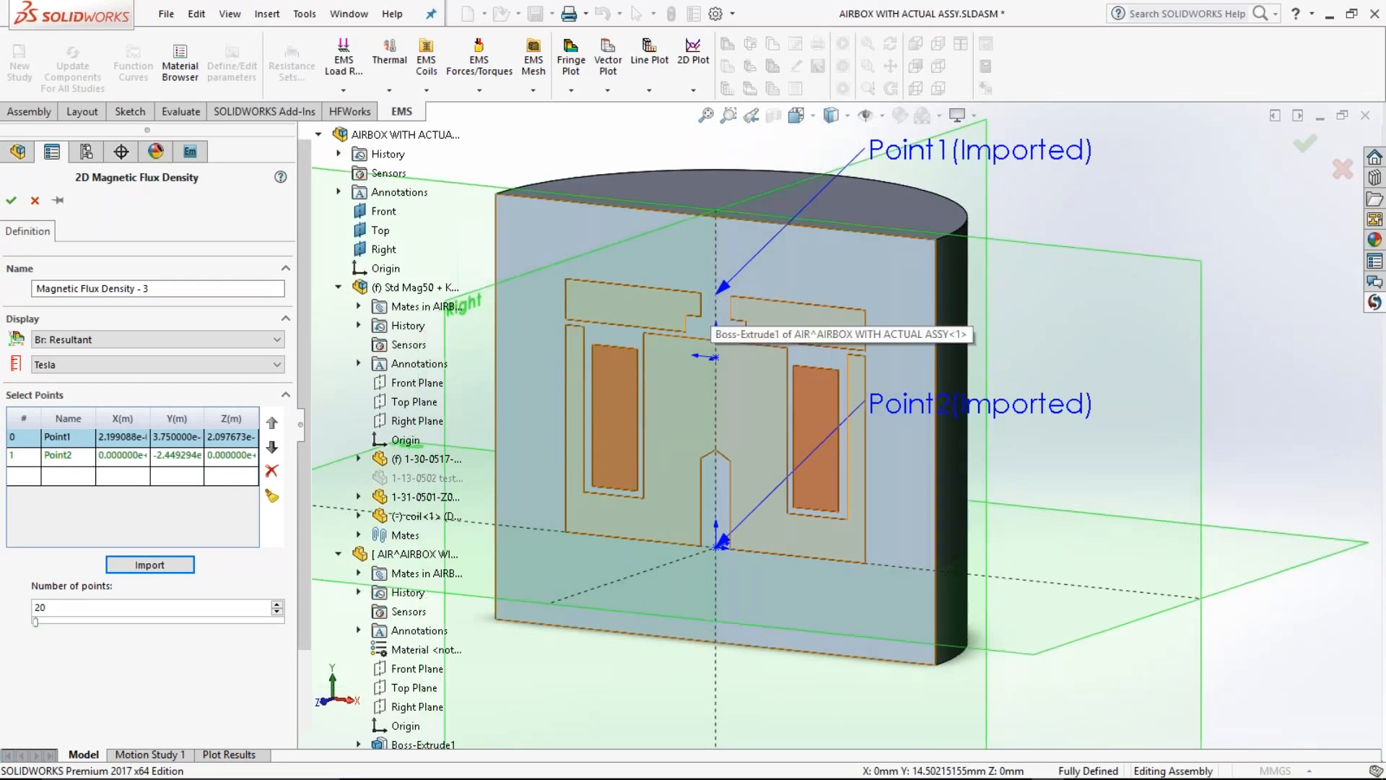
# Step: Set the 2D plot's number of points to 40 and generate the magnetic flux density chart
pyautogui.click(716, 331)
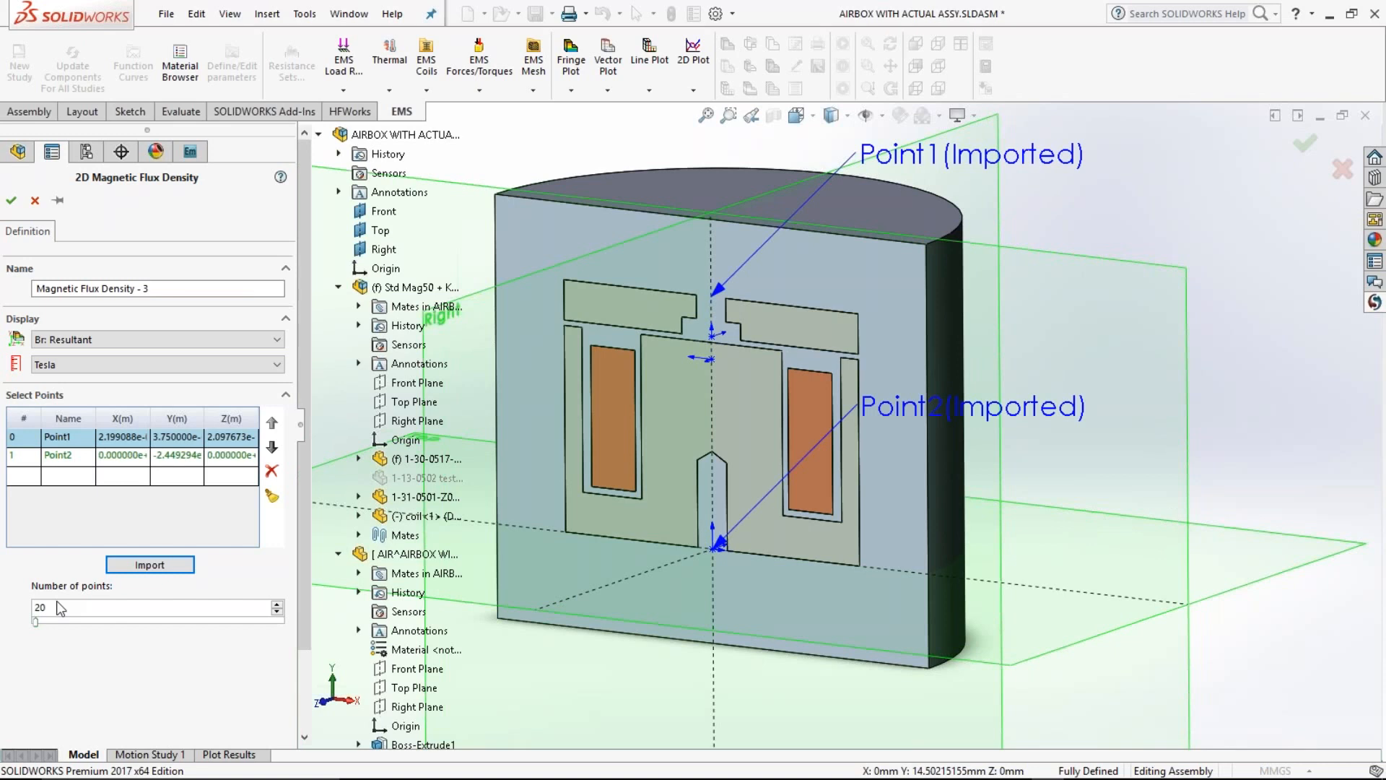
pyautogui.moveTo(57, 603); pyautogui.dragTo(1, 581)
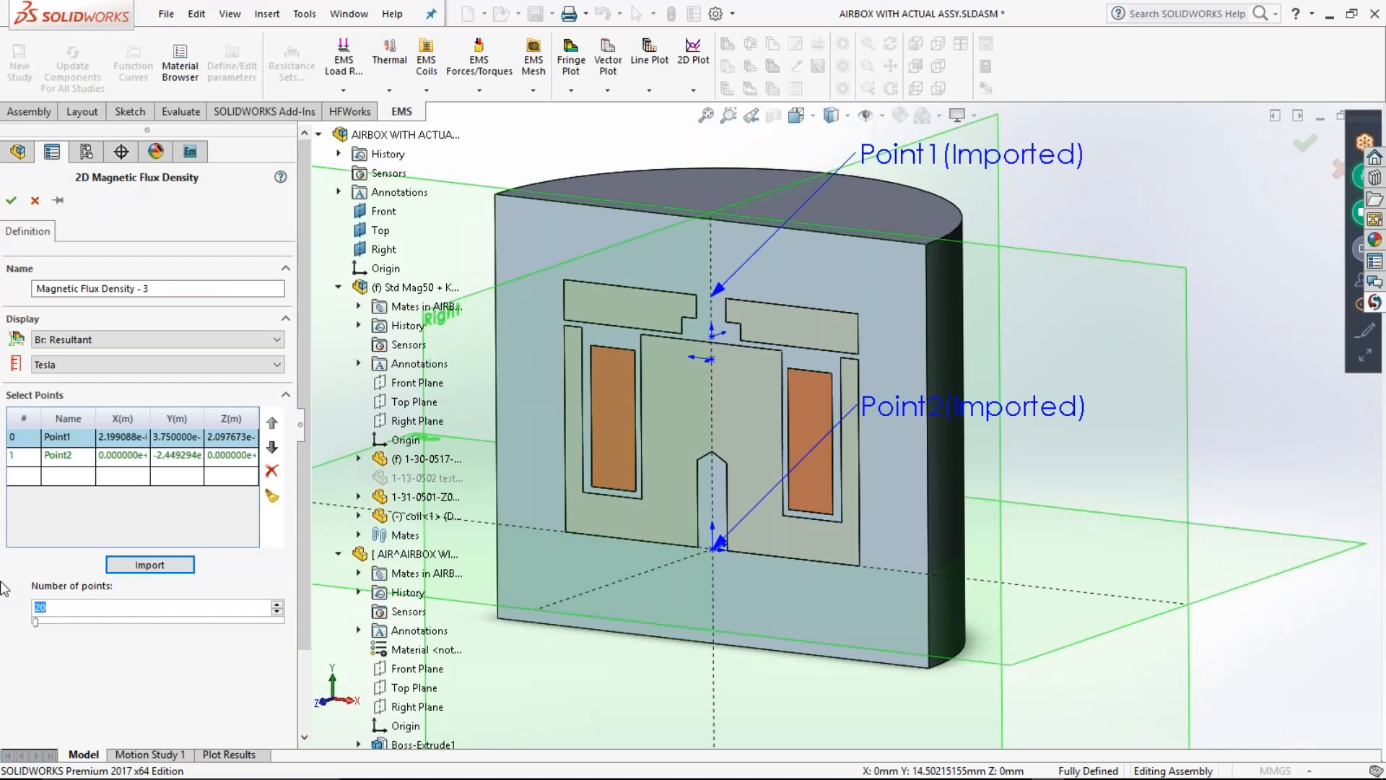
pyautogui.write('40')
pyautogui.click(12, 200)
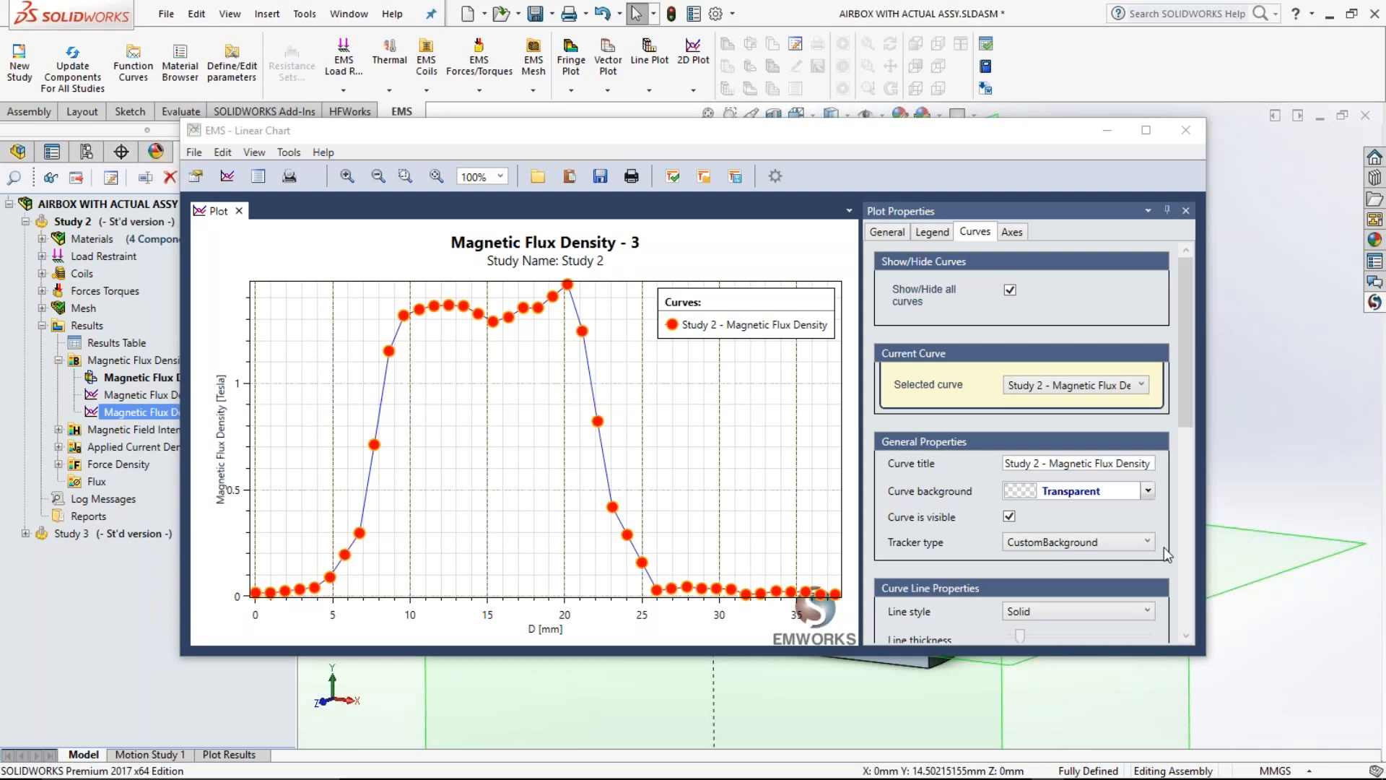
# Step: Add a constant function curve of 0.8 to the magnetic flux density chart
pyautogui.scroll(-5, 999, 509)
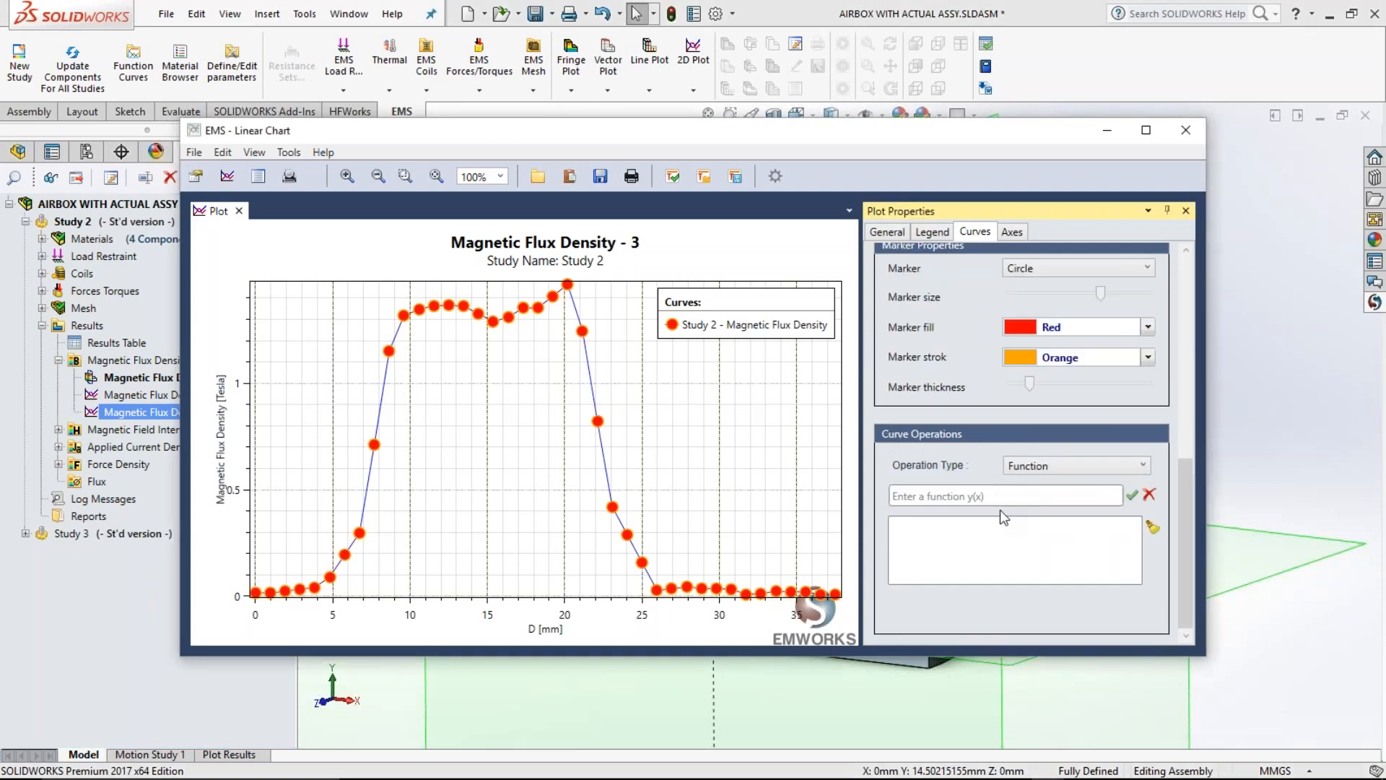
pyautogui.click(987, 504)
pyautogui.write('0.')
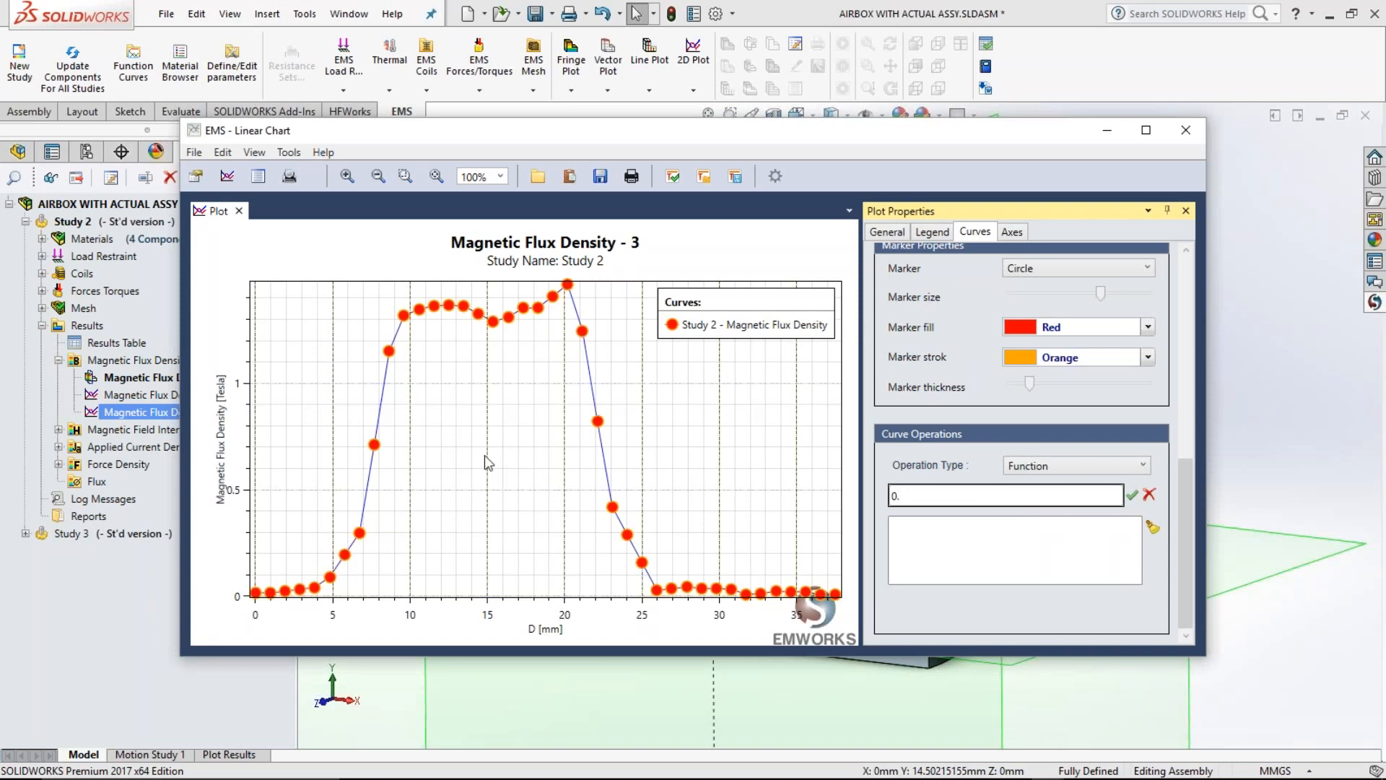
pyautogui.write('8')
pyautogui.press('Return')
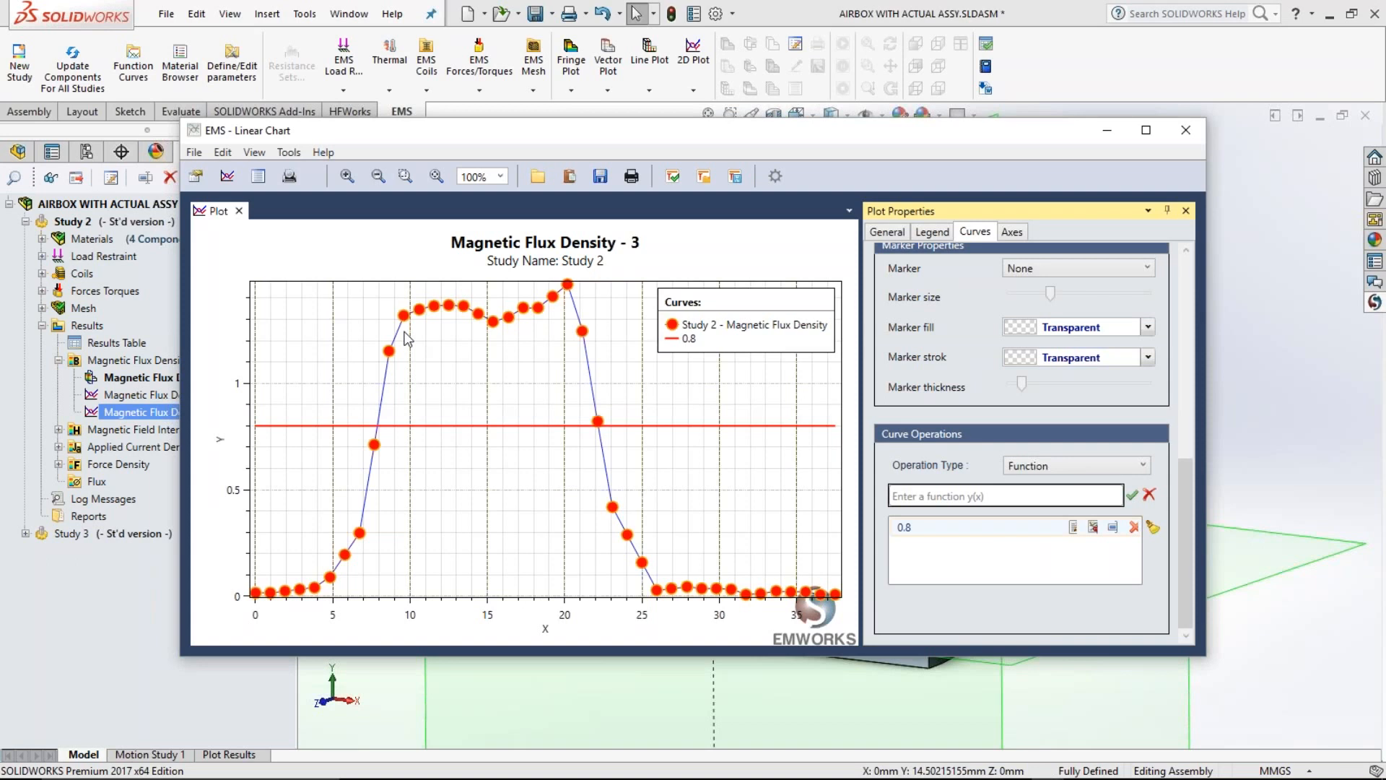
pyautogui.click(616, 407)
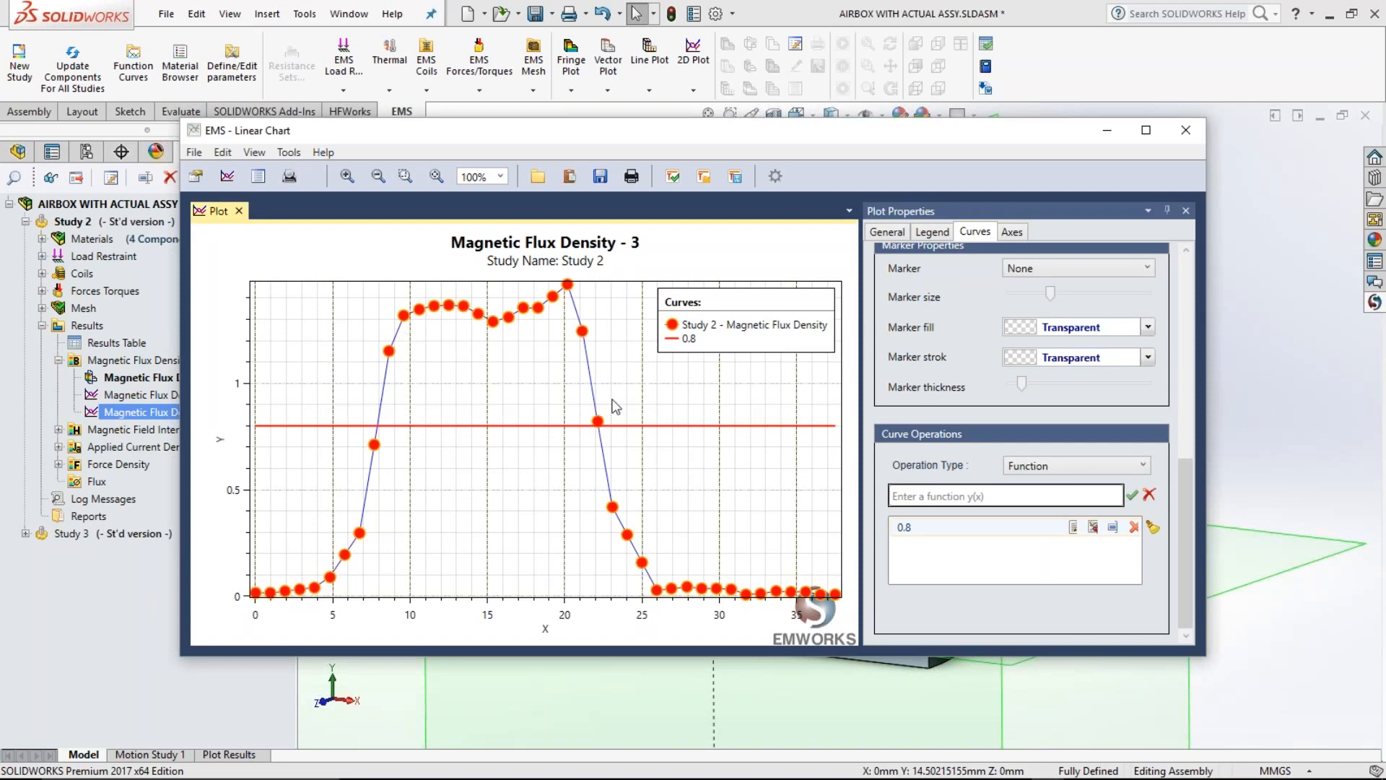
# Step: Add a curves expression that multiplies the Study 2 - Magnetic Flux Density curve by 5
pyautogui.click(1099, 465)
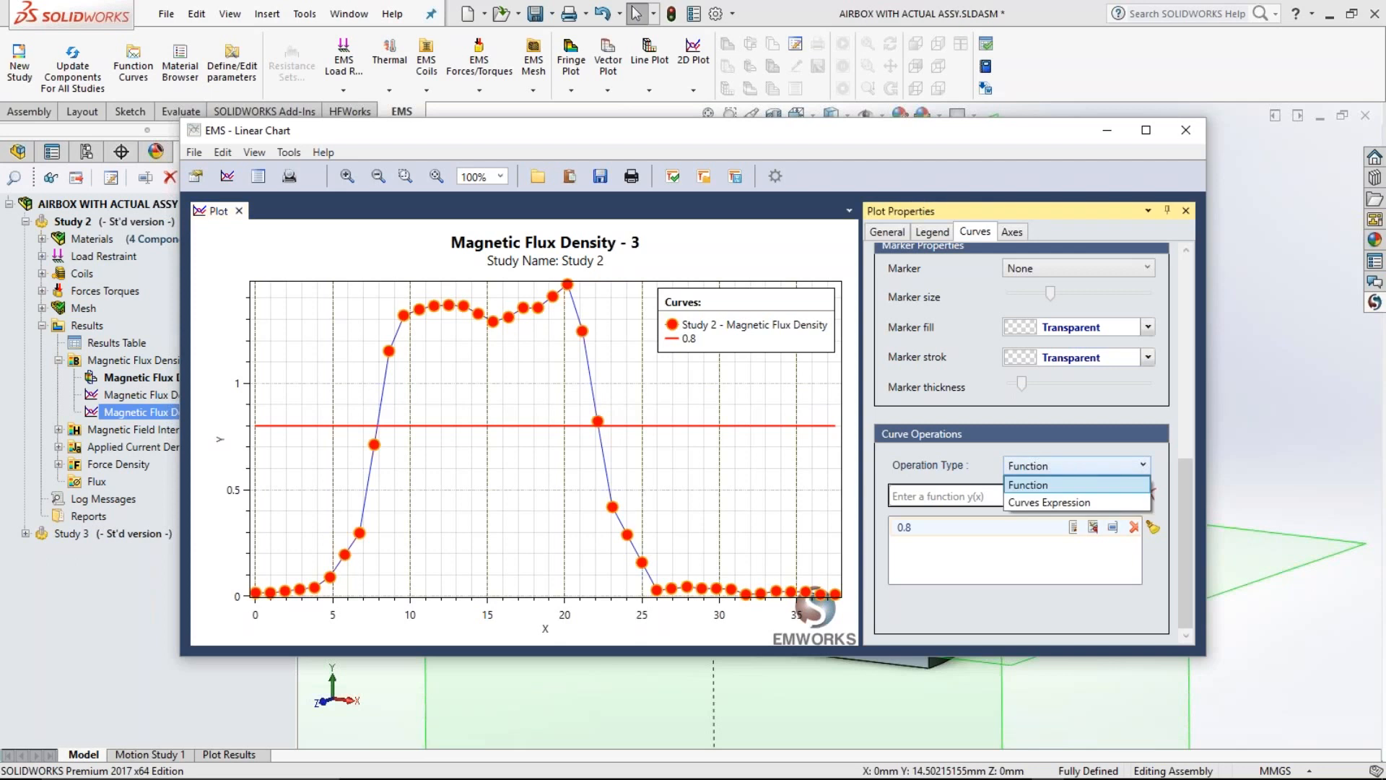
pyautogui.click(1061, 502)
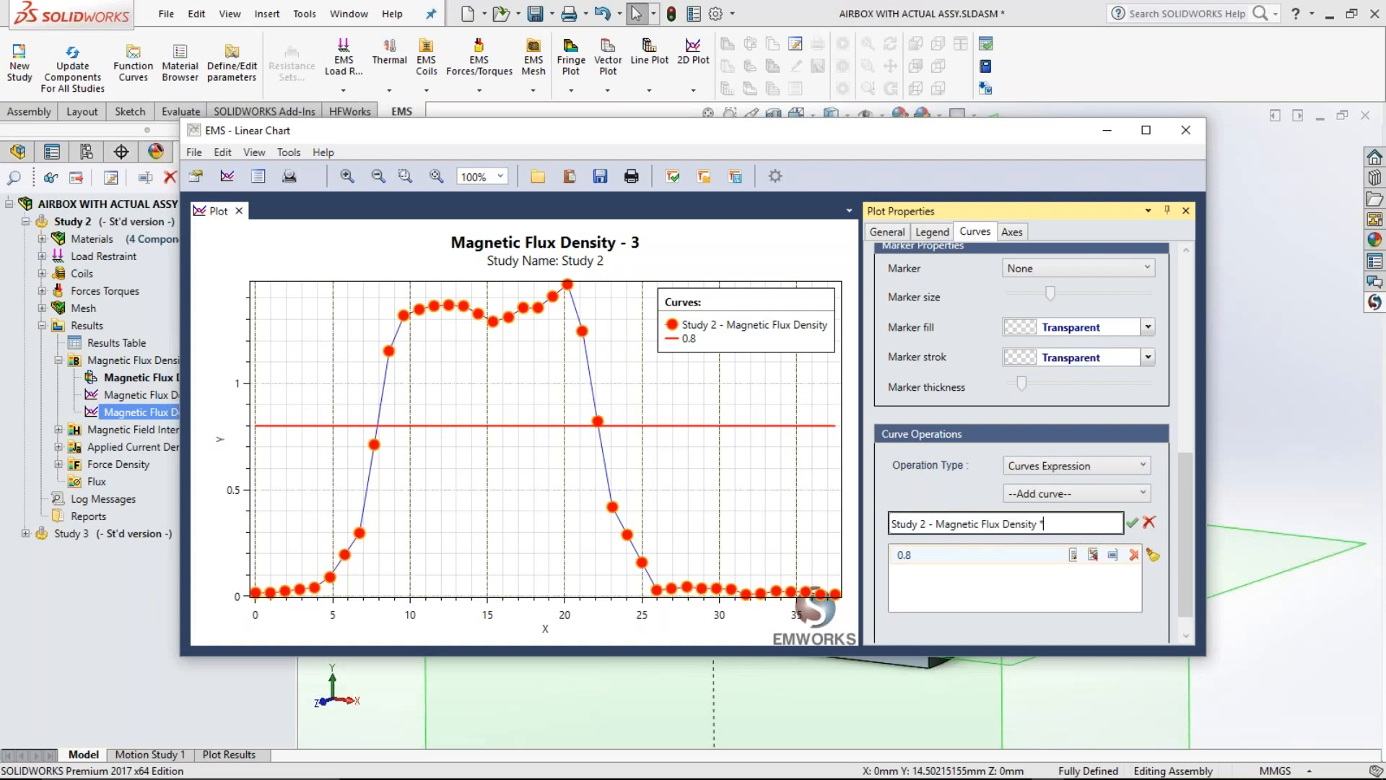
pyautogui.write('* 5')
pyautogui.press('Return')
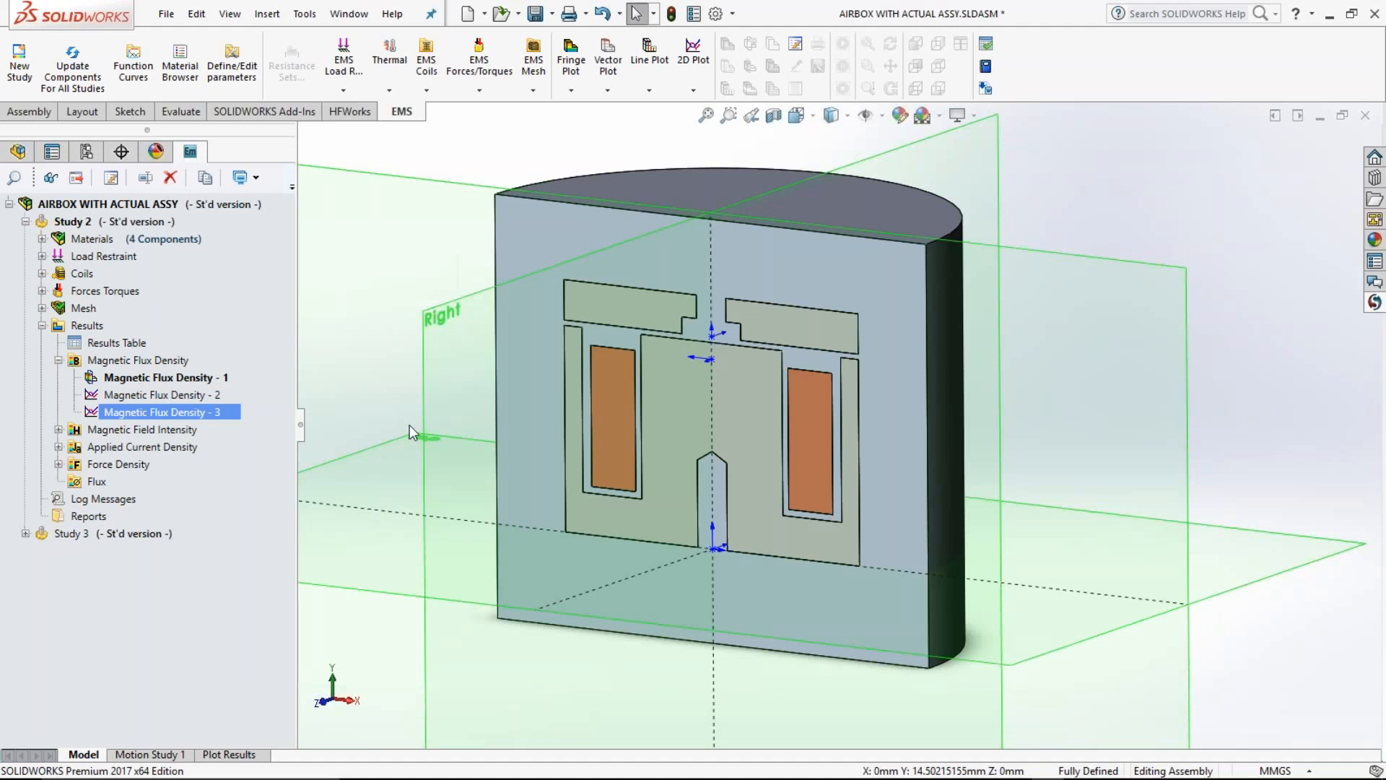
# Step: Open Study 2's results table, examine the virtual work force components and the available result categories, and close the table
pyautogui.moveTo(722, 404); pyautogui.dragTo(722, 410, button='middle')
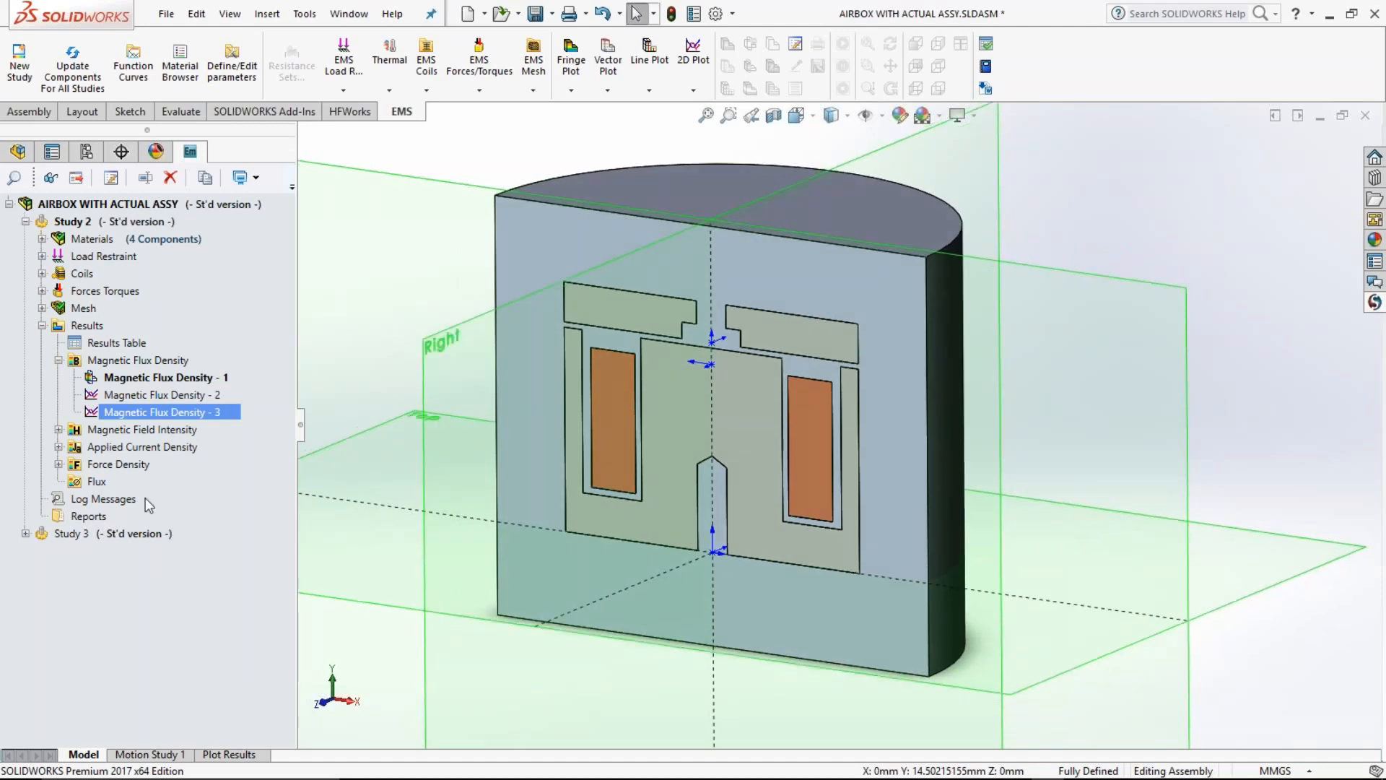
pyautogui.click(113, 343)
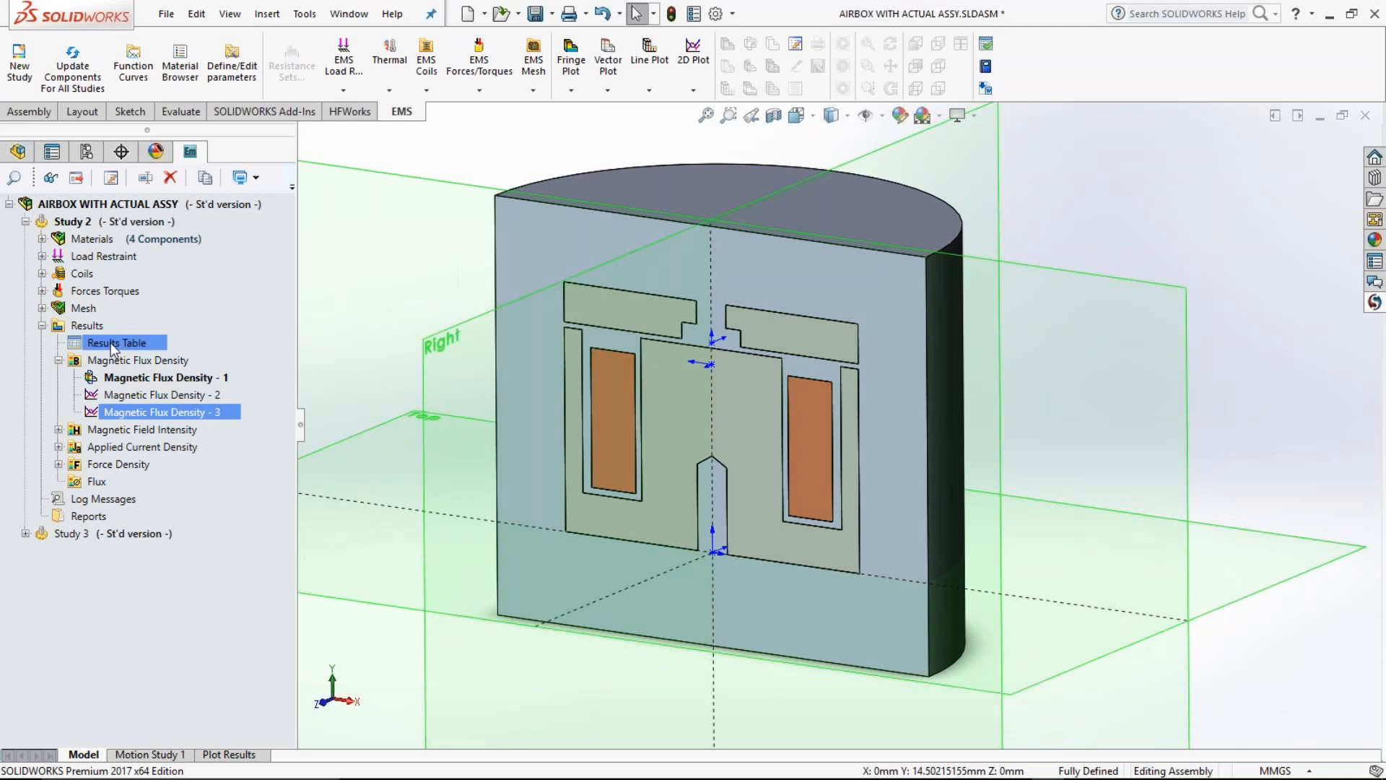
pyautogui.click(133, 380)
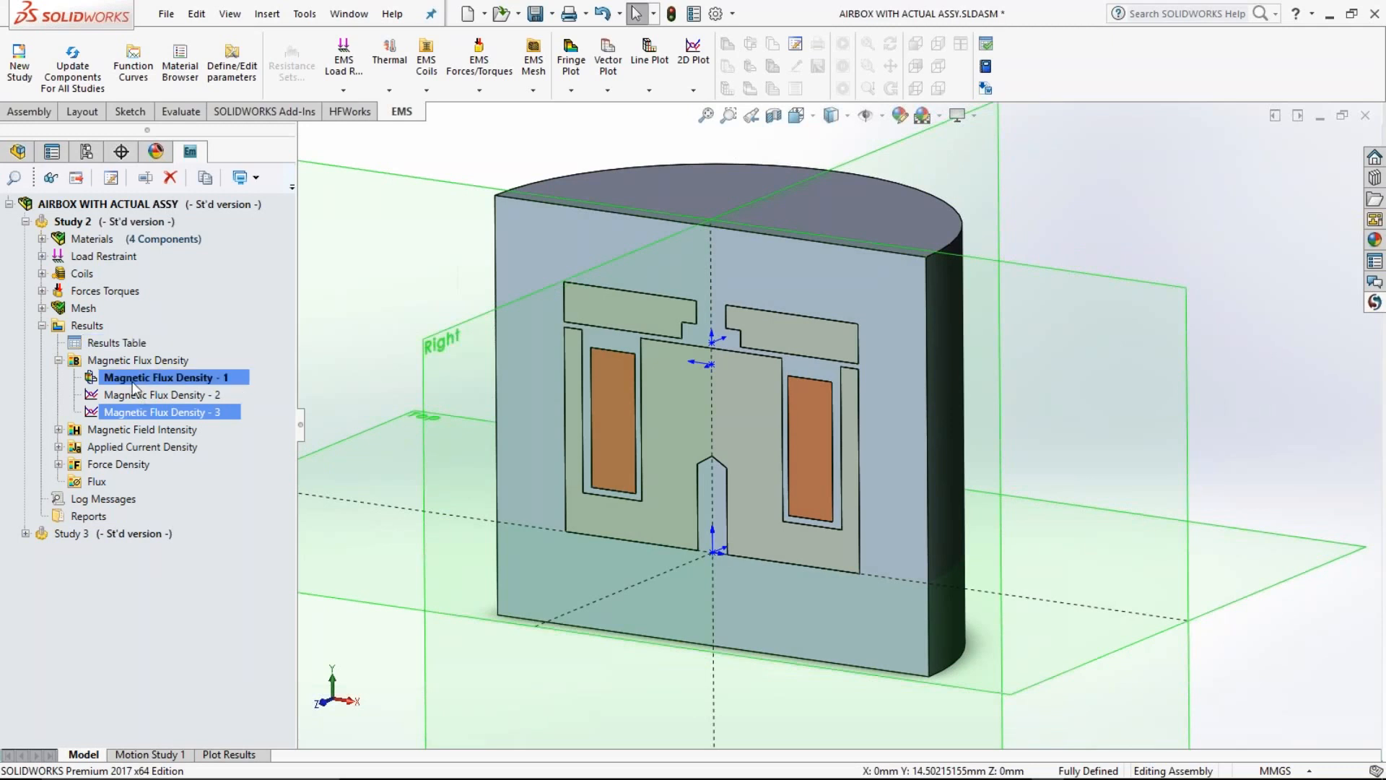
pyautogui.doubleClick(128, 345)
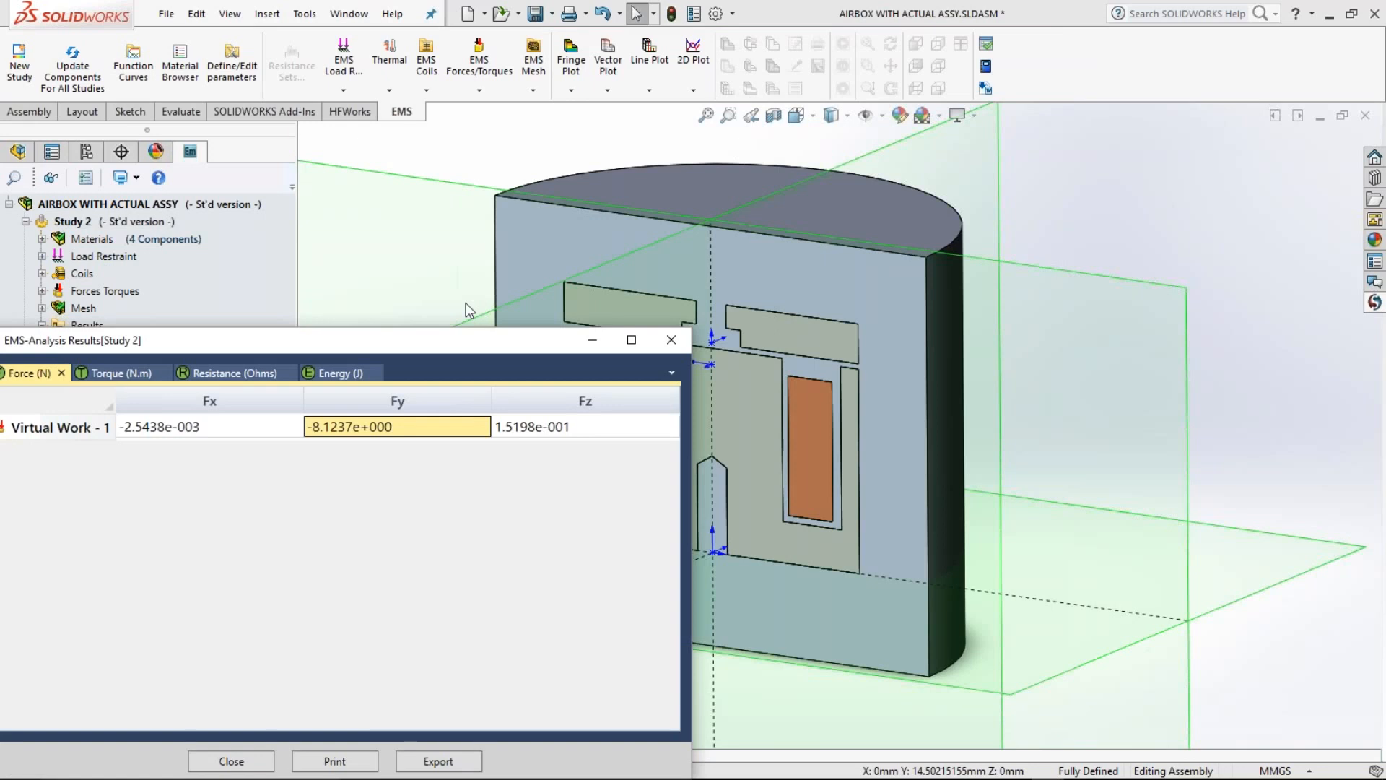
pyautogui.moveTo(453, 341); pyautogui.dragTo(497, 296)
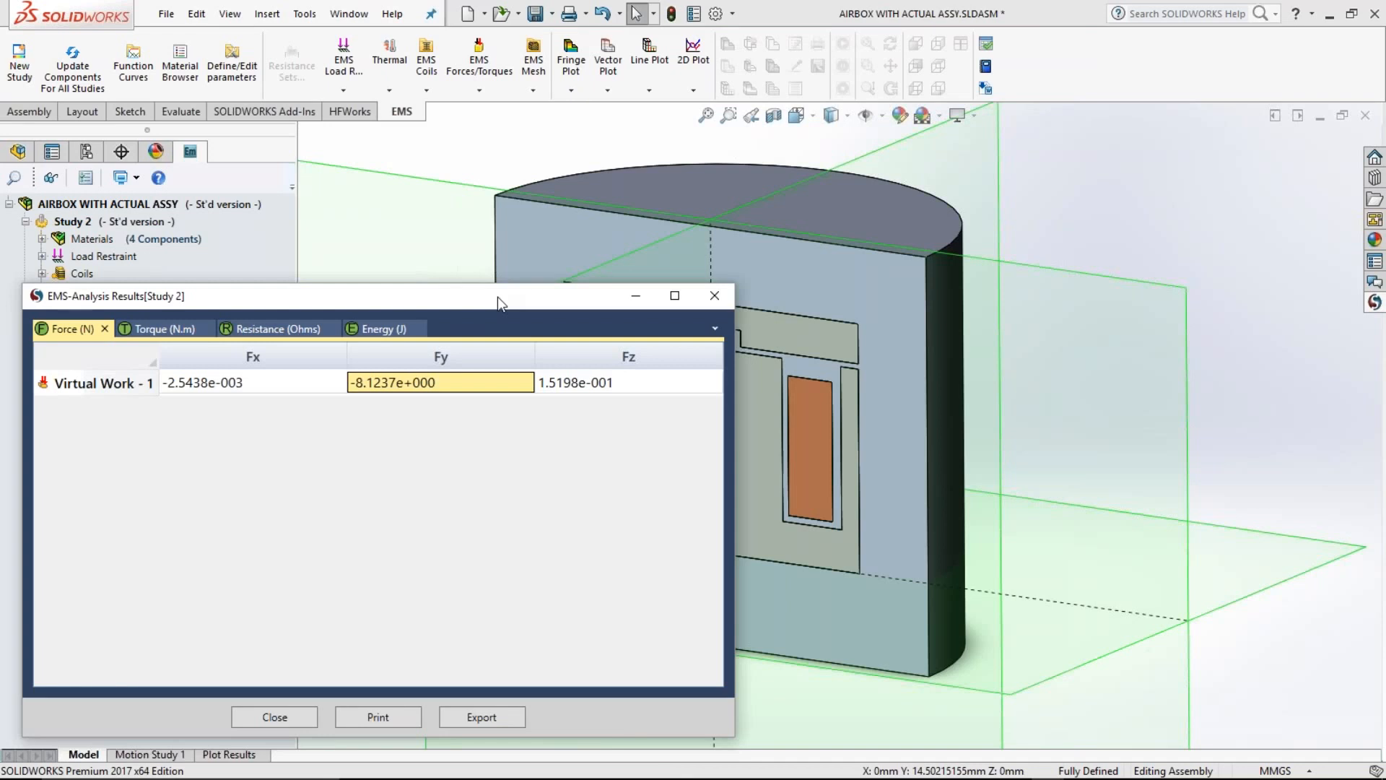
pyautogui.click(715, 328)
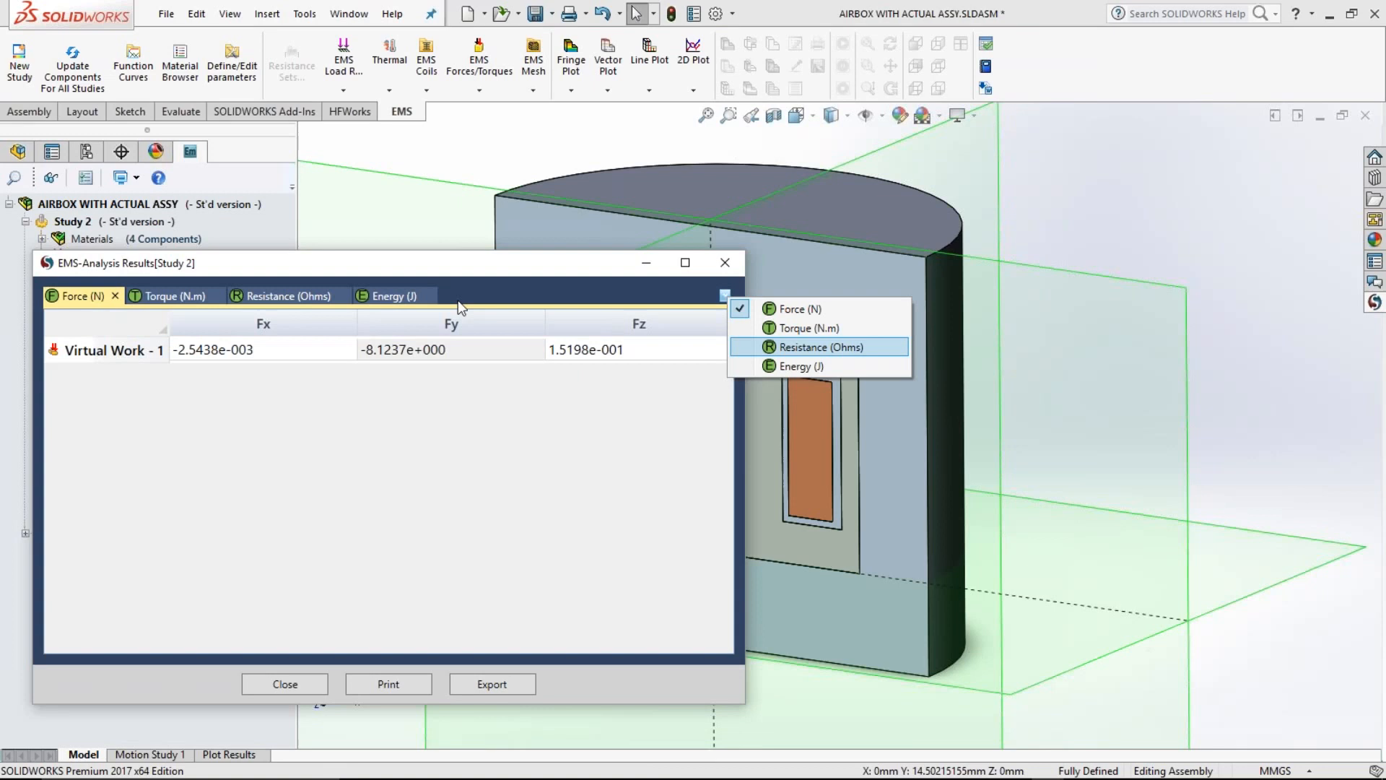
pyautogui.click(278, 372)
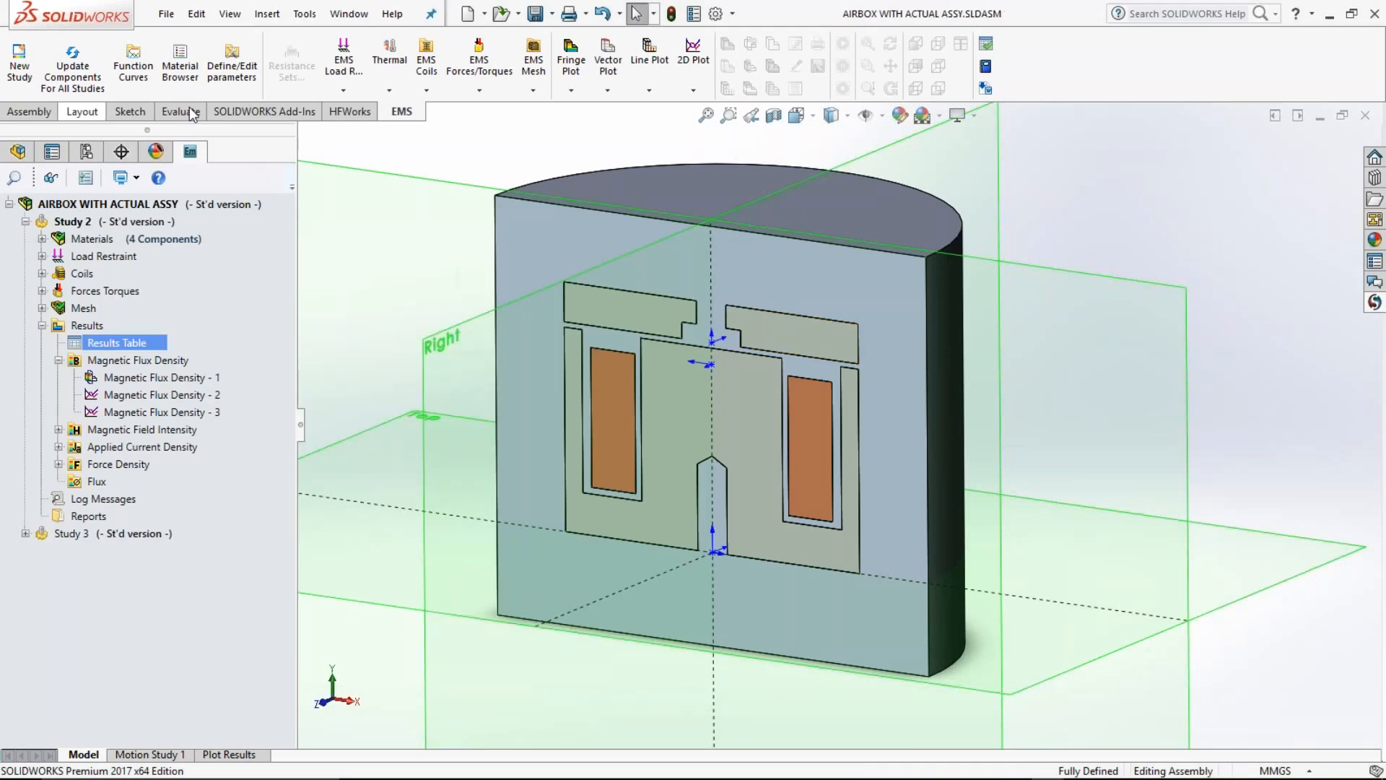
# Step: Close the AIRBOX WITH ACTUAL ASSY assembly and bring up the available application tools
pyautogui.click(190, 108)
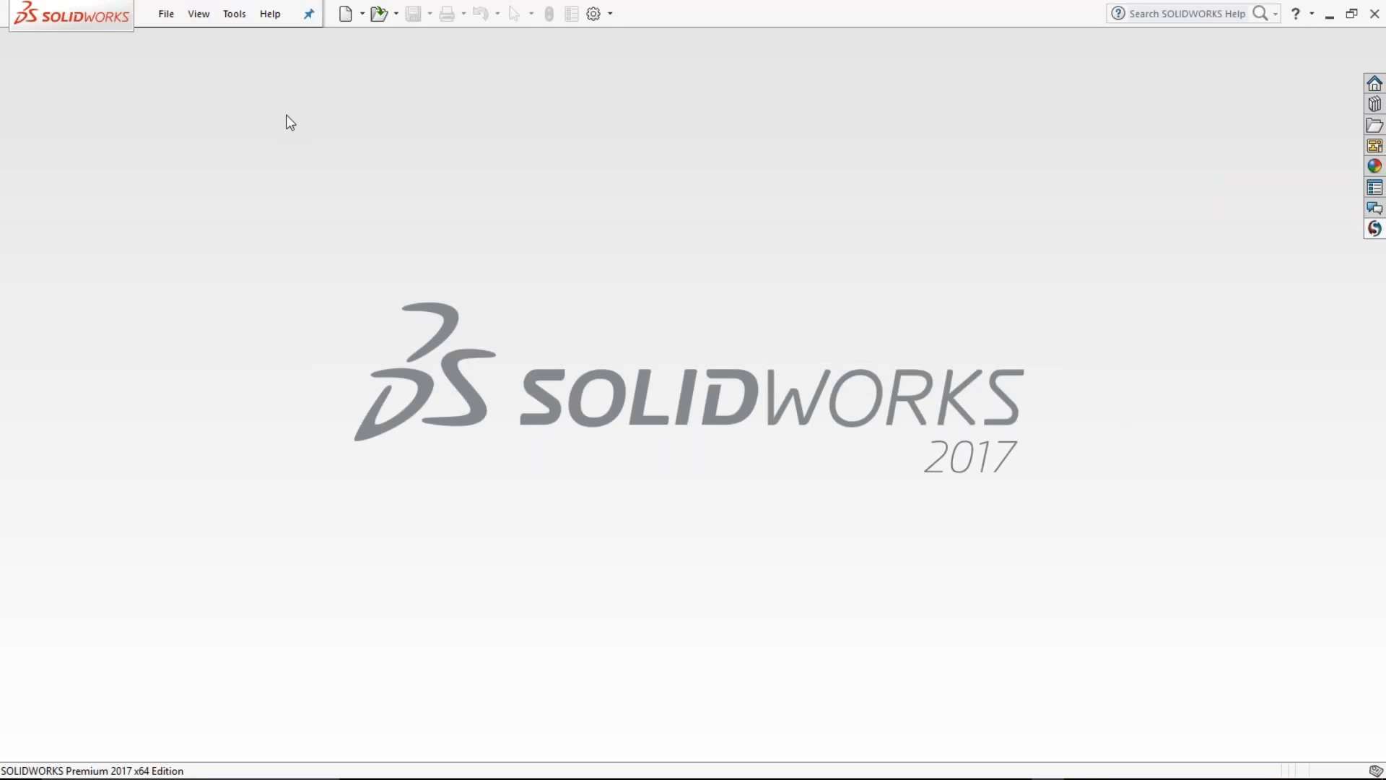
pyautogui.hotkey('alt', 't')
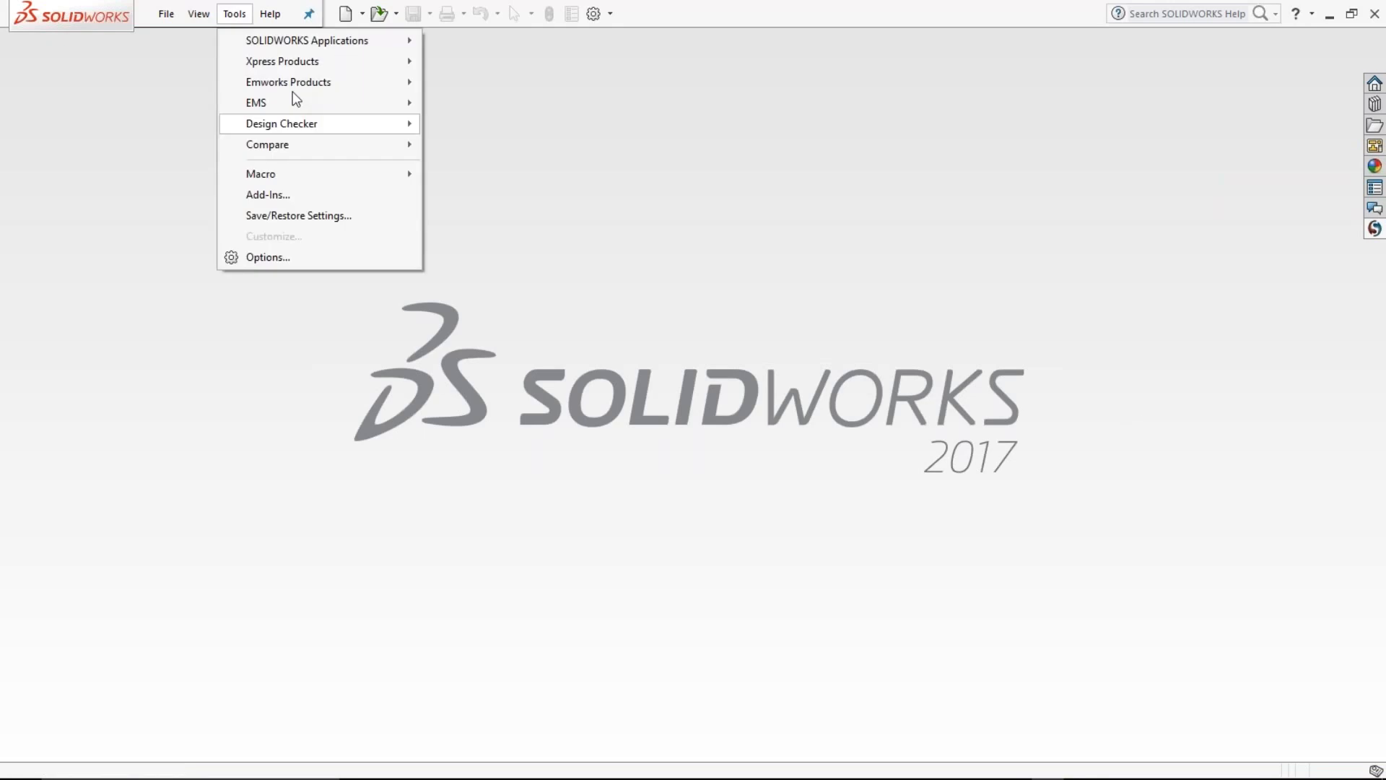
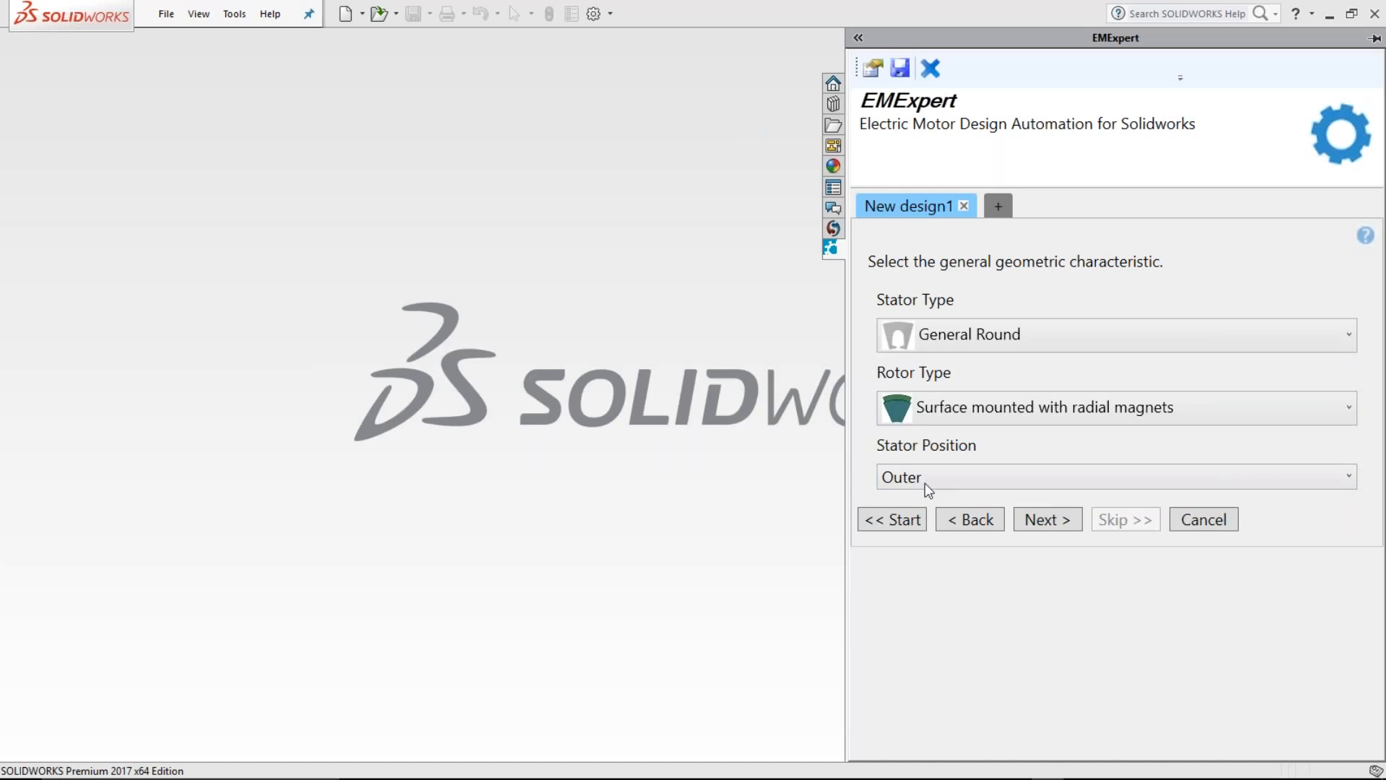
# Step: Set the new motor design's stator position to Outer
pyautogui.click(930, 486)
pyautogui.click(940, 501)
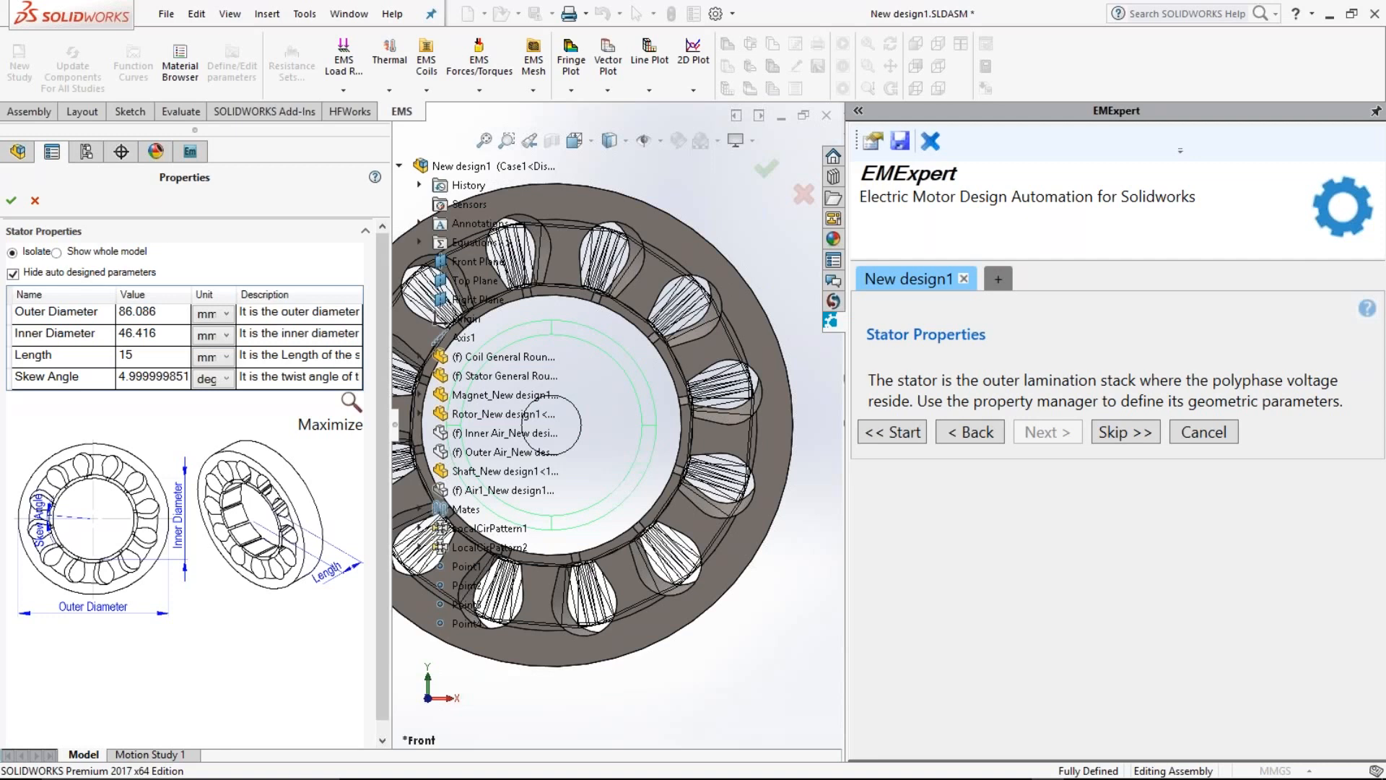
# Step: Review and accept the stator's slot properties, and open the rotor's outer diameter for editing
pyautogui.moveTo(392, 368); pyautogui.dragTo(381, 369)
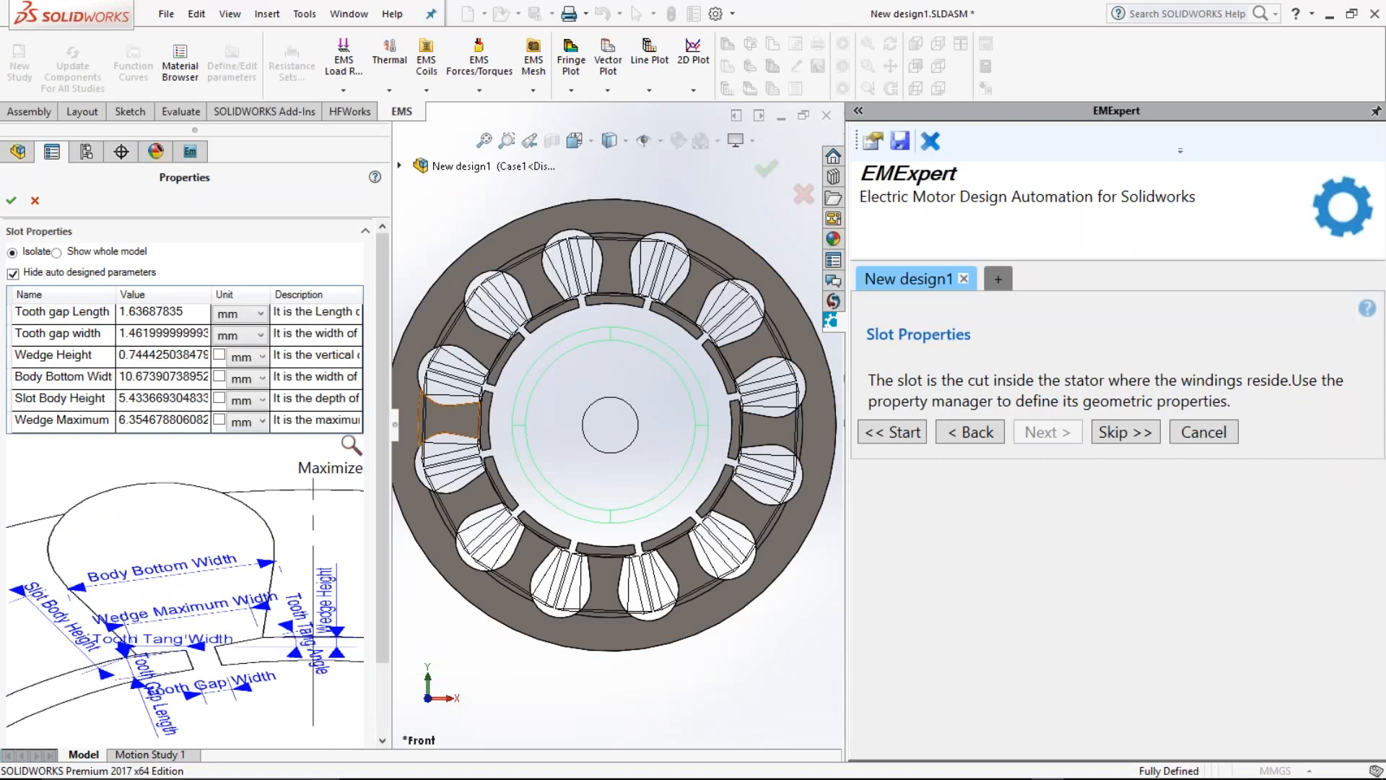
pyautogui.scroll(-3, 368, 311)
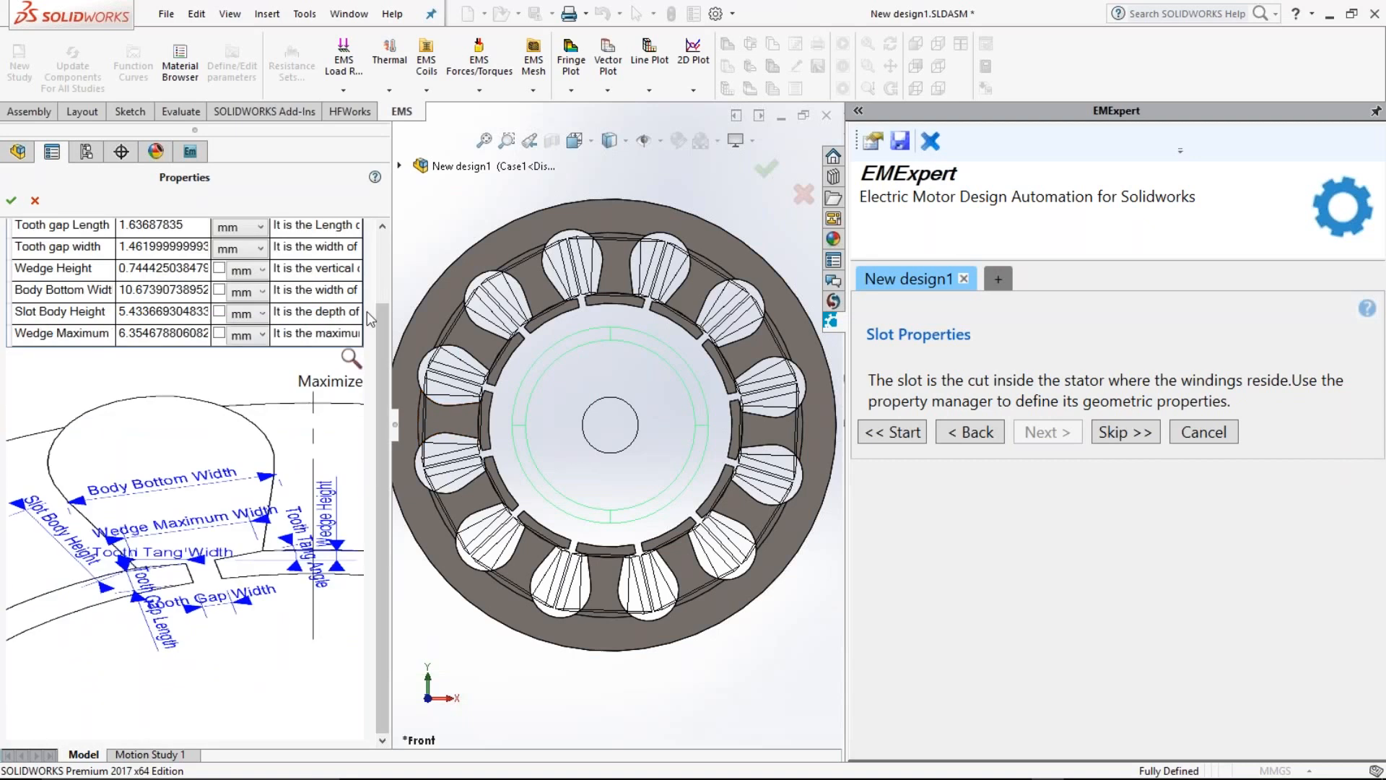
pyautogui.scroll(2, 367, 312)
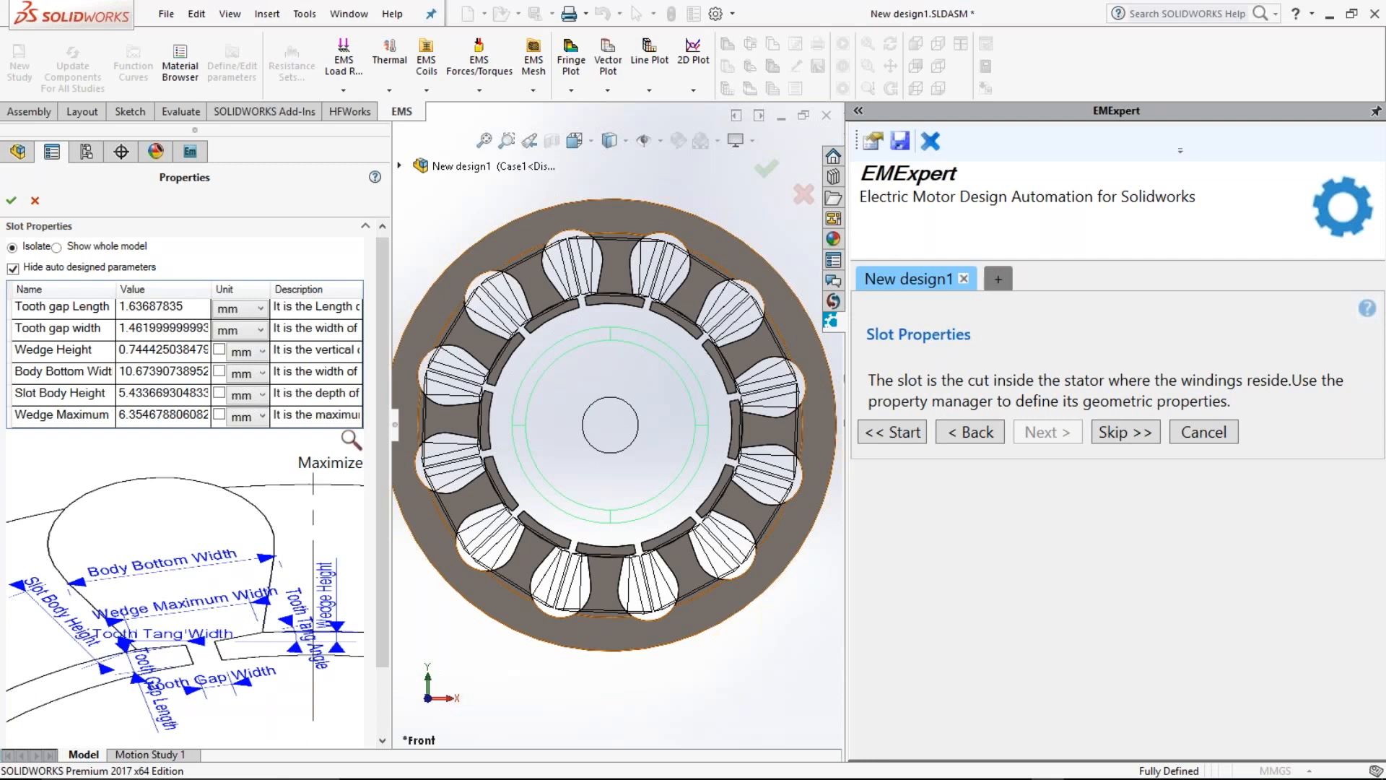
pyautogui.click(10, 201)
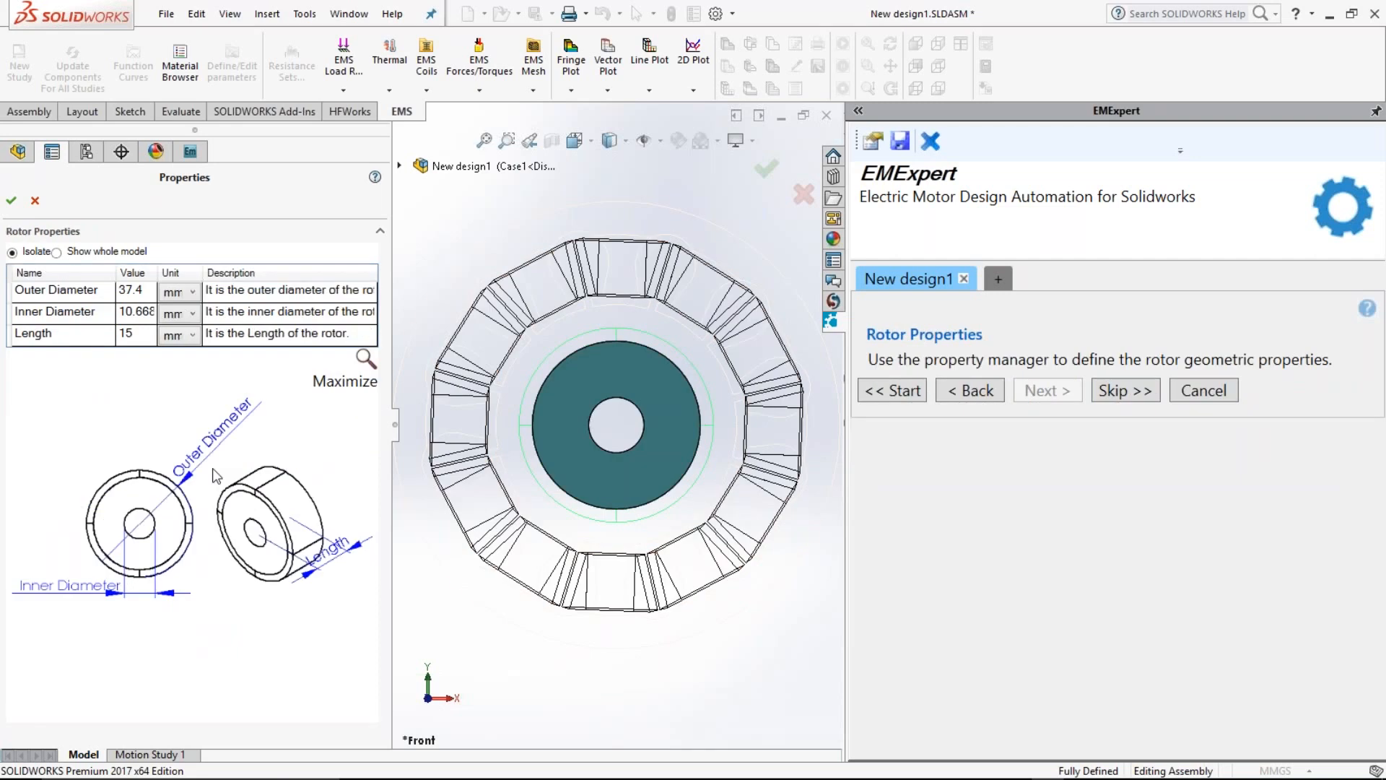
pyautogui.click(146, 299)
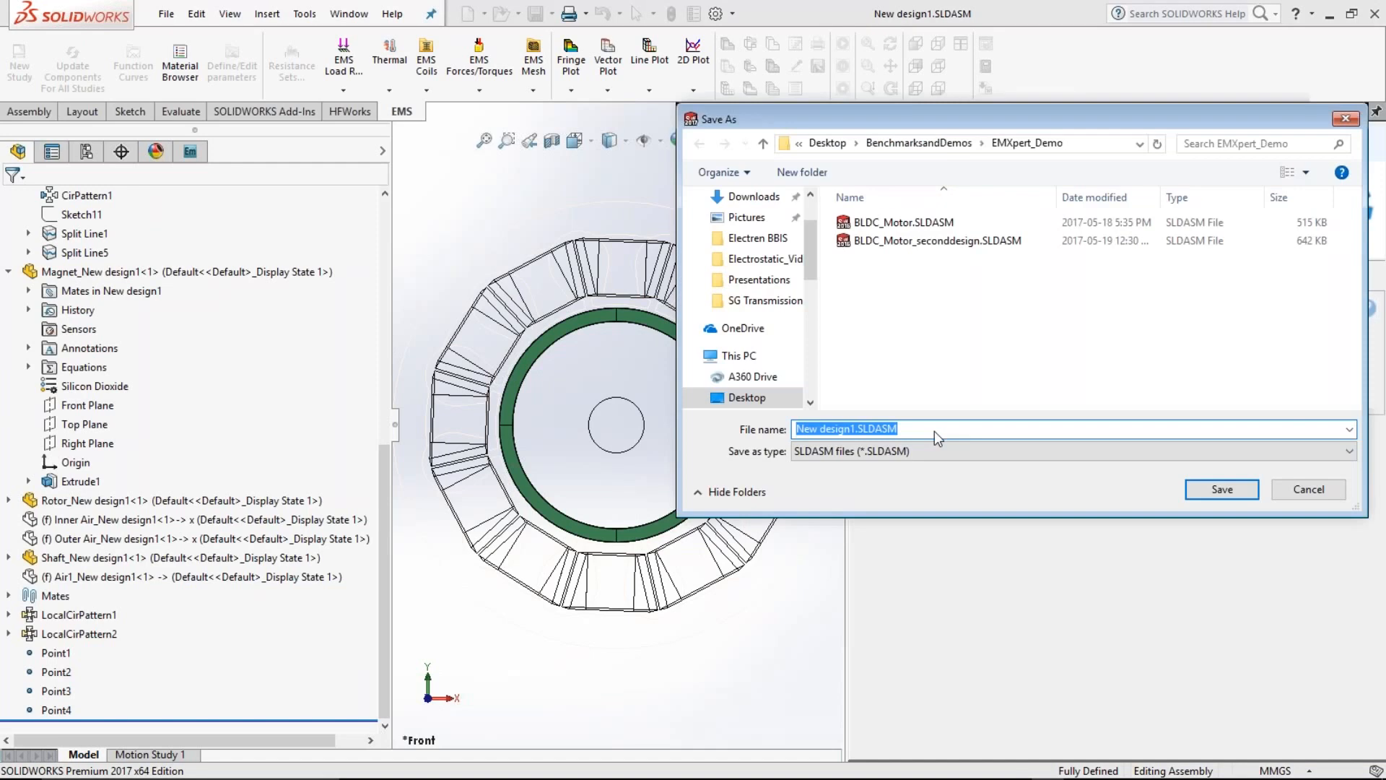
# Step: Save the motor assembly as BLDC_new in the EMXpert_Demo folder
pyautogui.write('BLDC_new')
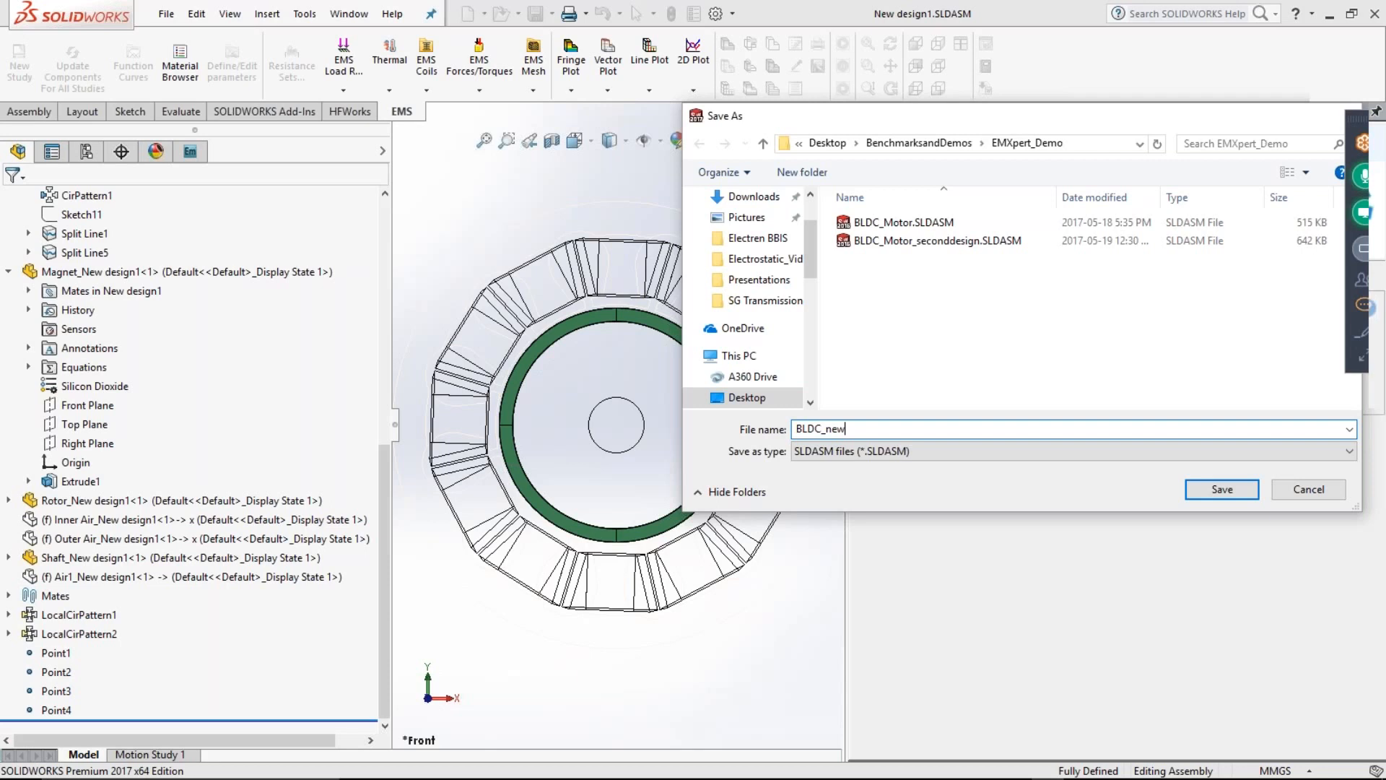
pyautogui.press('Return')
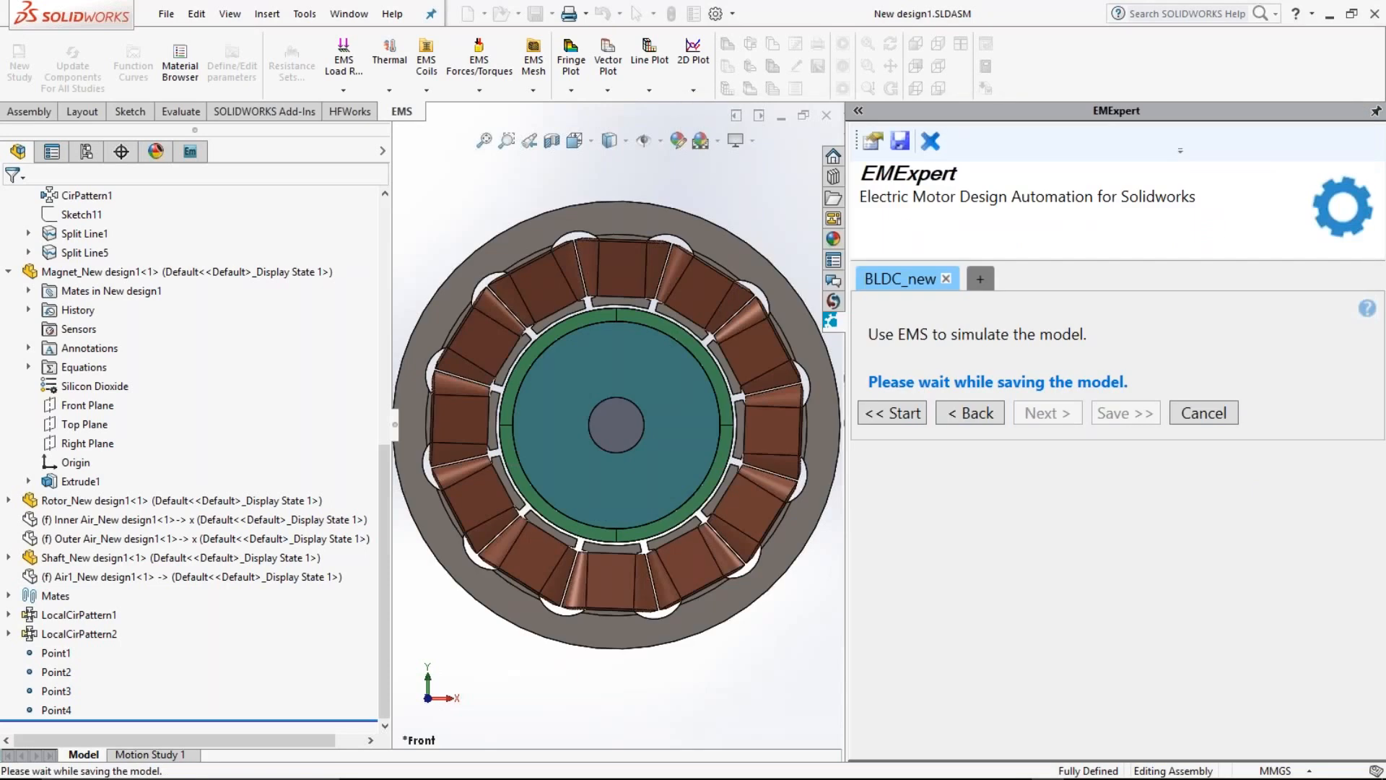